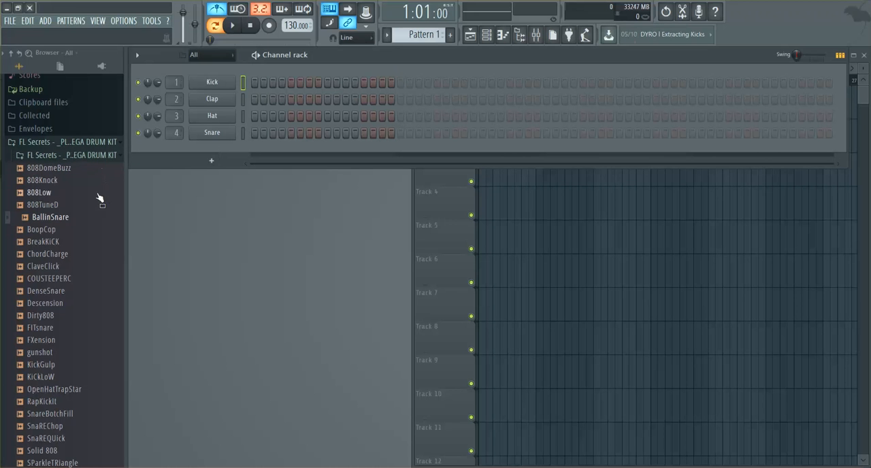
# Step: Load the BallinSnare sample from the drum kit into the Kick channel and open that channel's piano roll
pyautogui.click(70, 218)
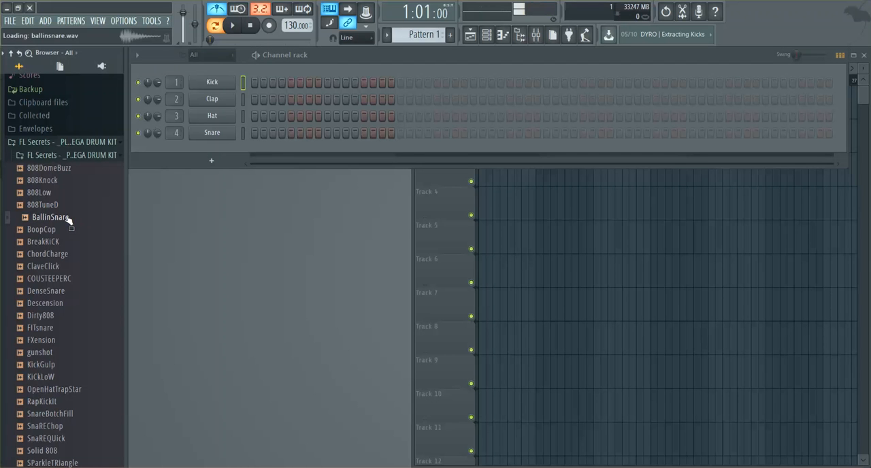
pyautogui.moveTo(68, 219); pyautogui.dragTo(217, 86)
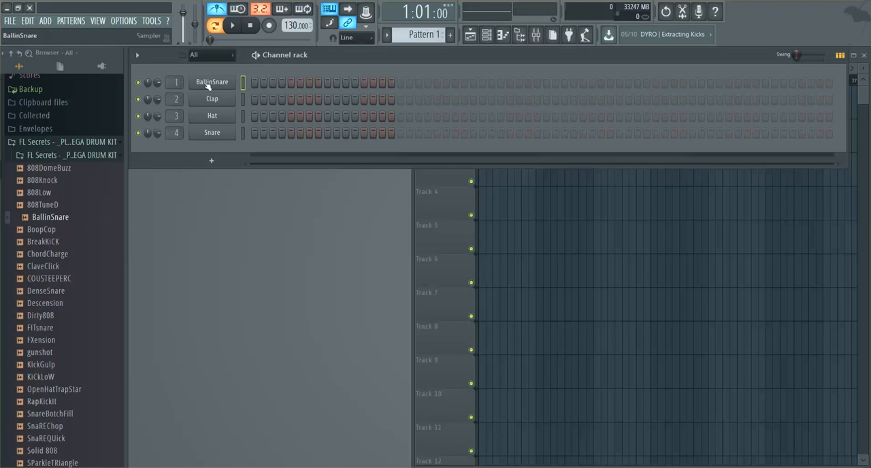
pyautogui.rightClick(223, 85)
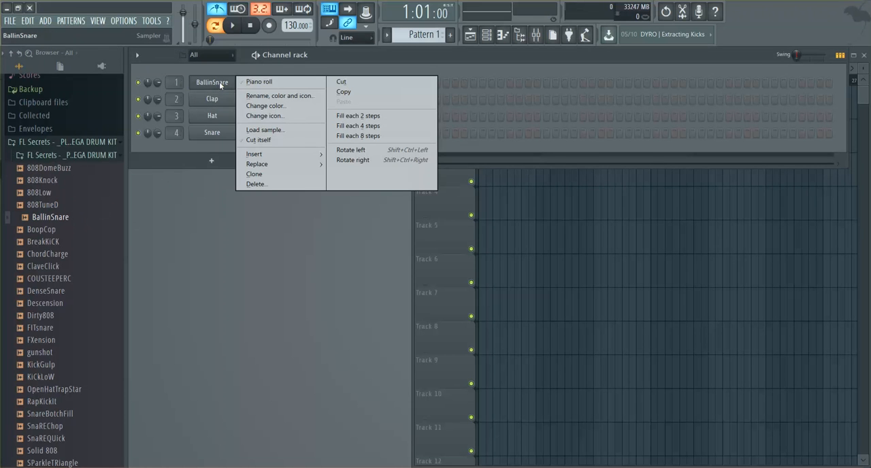
pyautogui.click(264, 83)
# Step: Place a short C#5 note at the start of bar 1 and set the piano roll snap to 1/4 beat
pyautogui.click(170, 207)
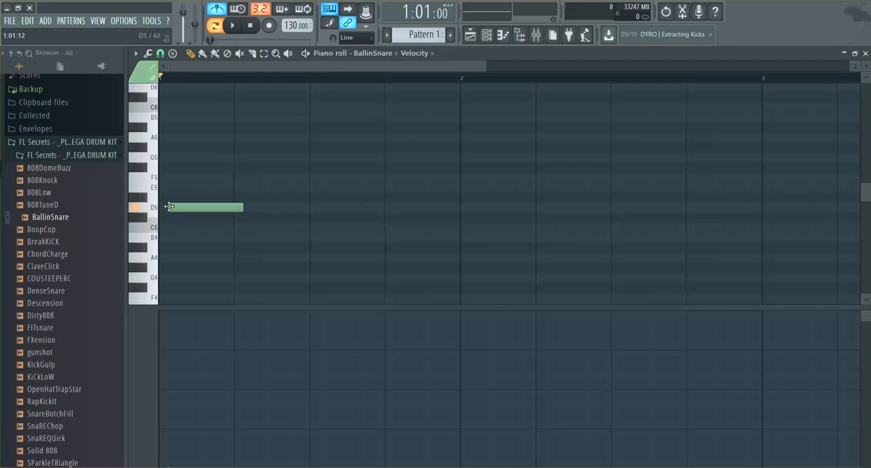
pyautogui.moveTo(191, 205); pyautogui.dragTo(215, 221)
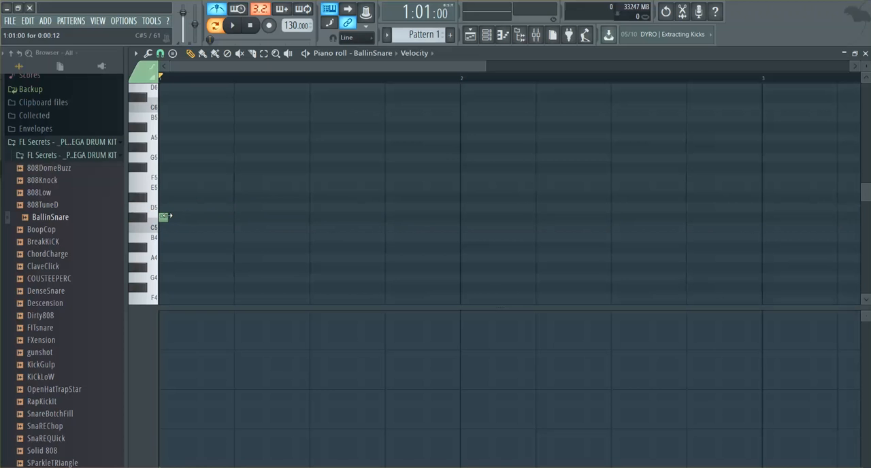
pyautogui.click(162, 53)
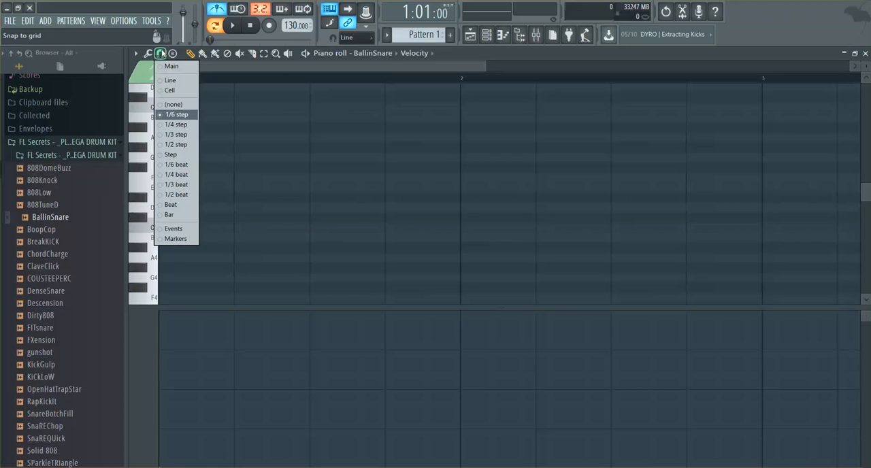
pyautogui.click(230, 144)
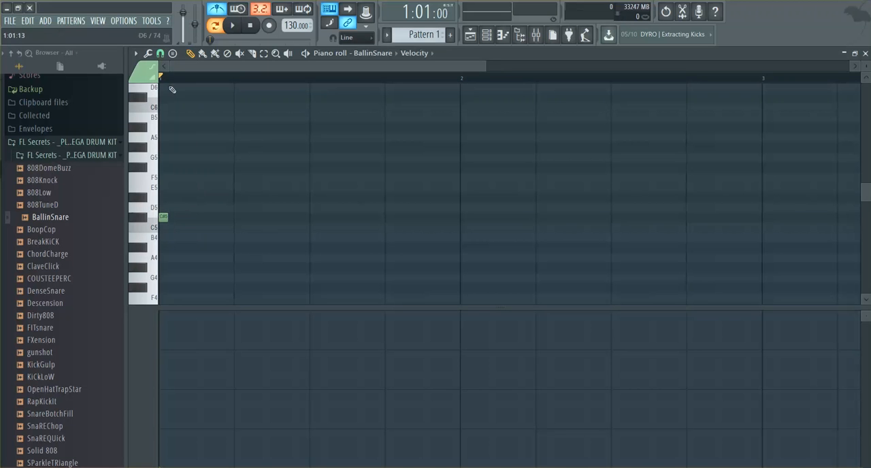
pyautogui.click(160, 53)
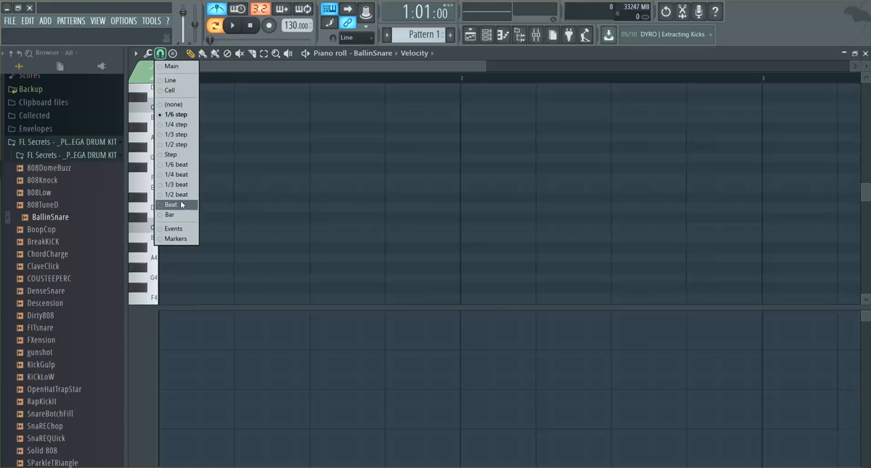
pyautogui.click(181, 175)
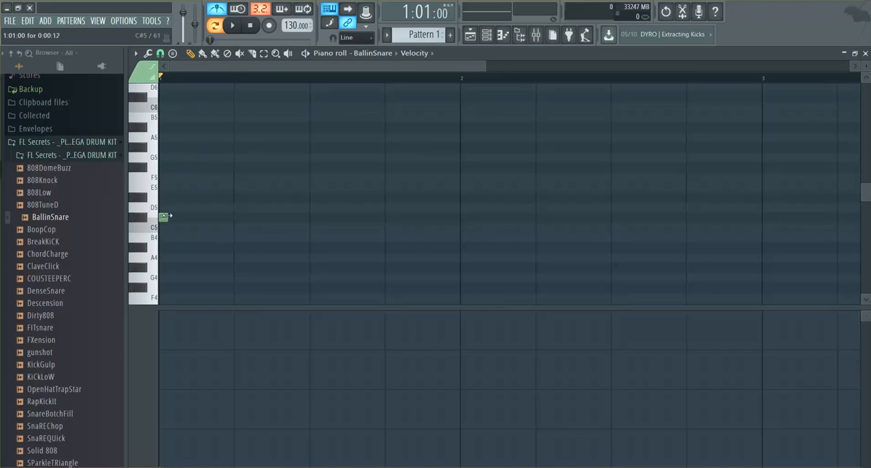
# Step: Paint a run of short notes wandering between A#4 and E5 across bars 1 and 2, play it, and close the piano roll
pyautogui.moveTo(195, 217); pyautogui.dragTo(104, 239)
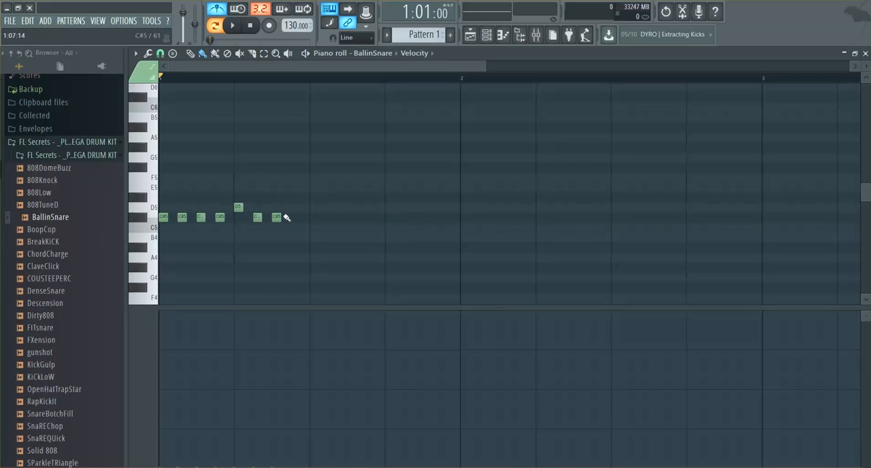
pyautogui.moveTo(286, 217)
pyautogui.mouseDown()
pyautogui.moveTo(410, 177)
pyautogui.moveTo(601, 239)
pyautogui.moveTo(769, 217)
pyautogui.mouseUp()
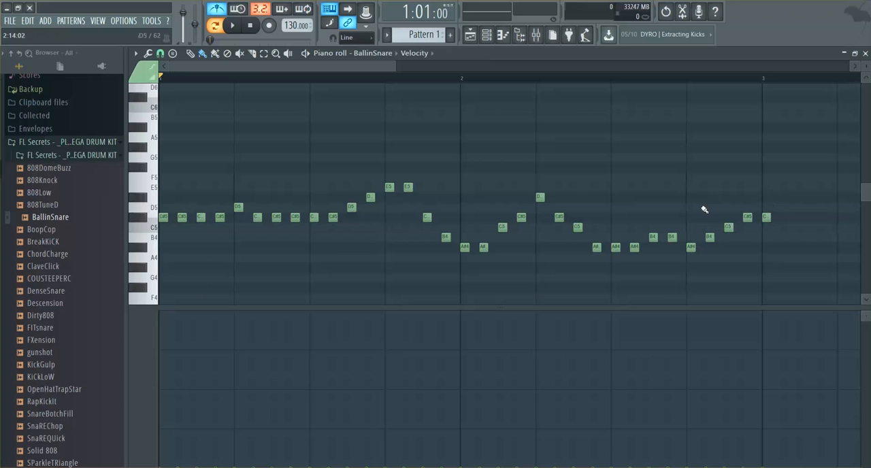
pyautogui.press('space')
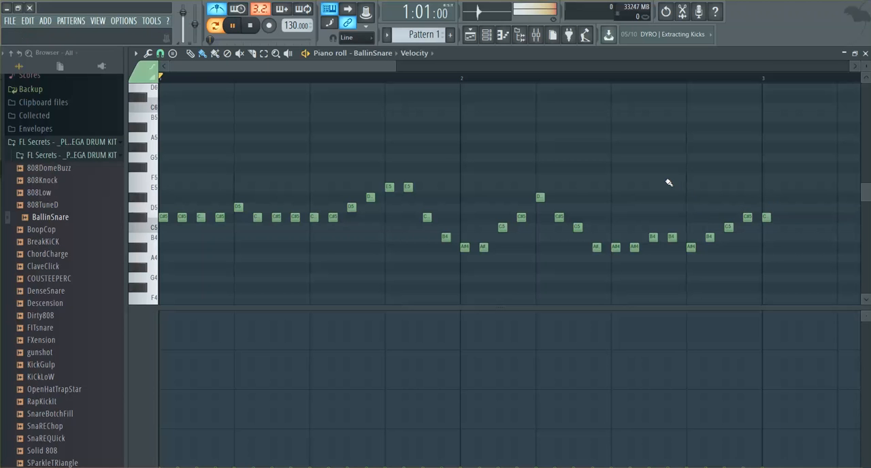
pyautogui.press('space')
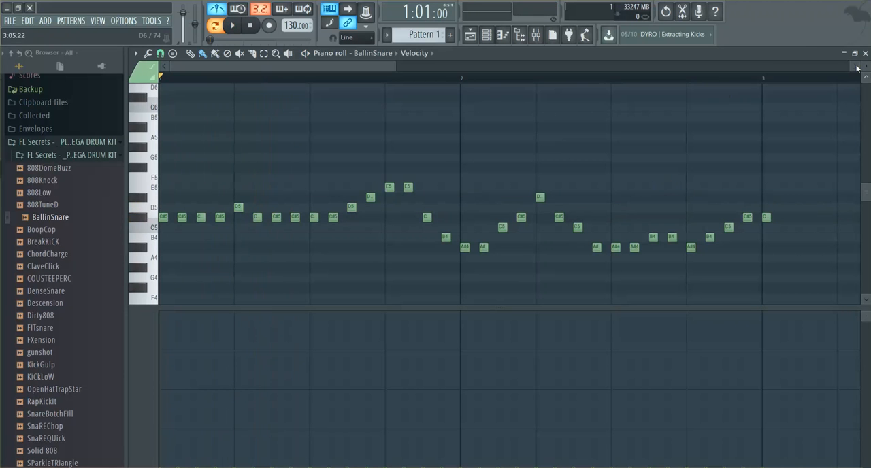
pyautogui.click(865, 53)
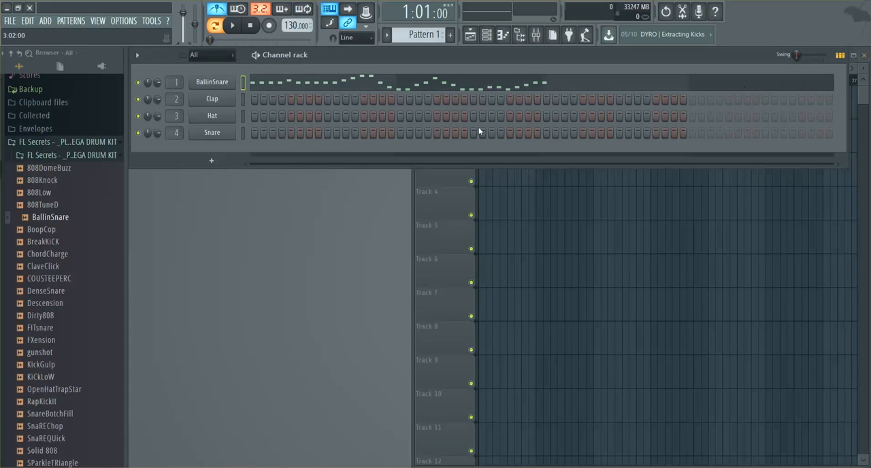
# Step: Open the BallinSnare channel settings and play the pattern several times to audition the snare roll
pyautogui.click(215, 83)
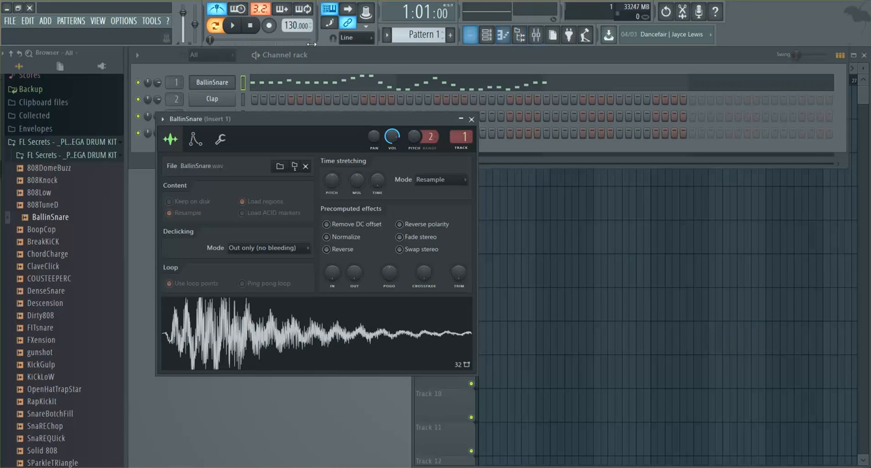
pyautogui.click(233, 26)
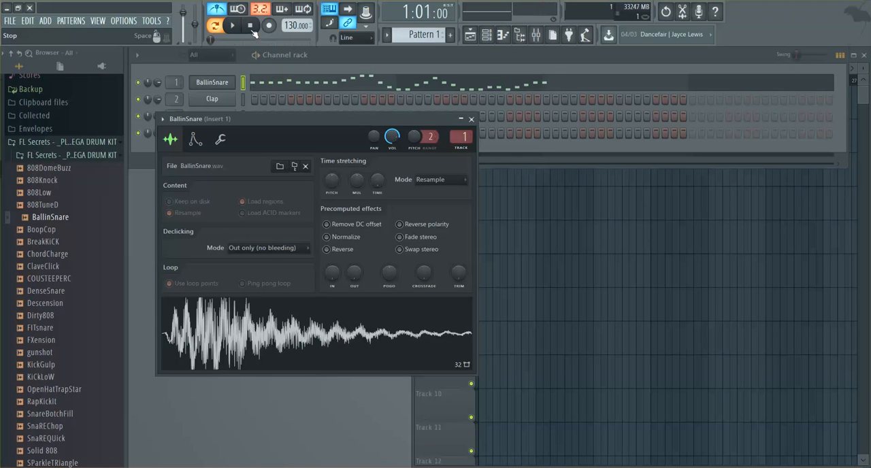
pyautogui.click(232, 33)
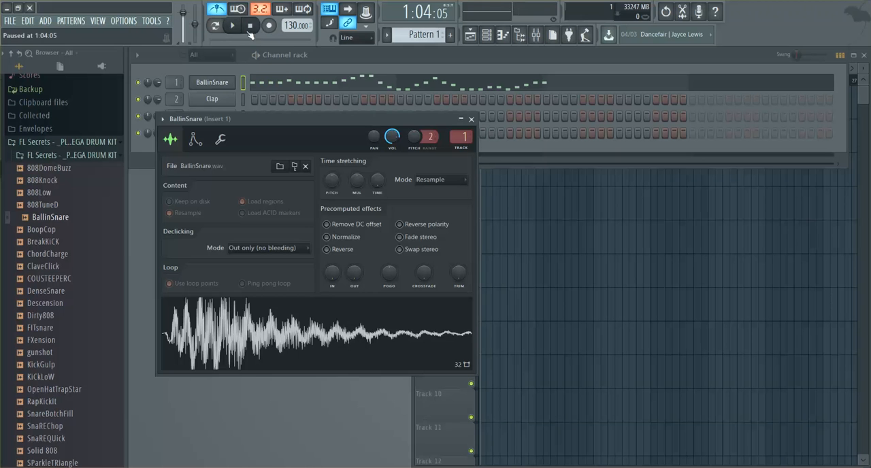
pyautogui.click(232, 33)
pyautogui.click(242, 31)
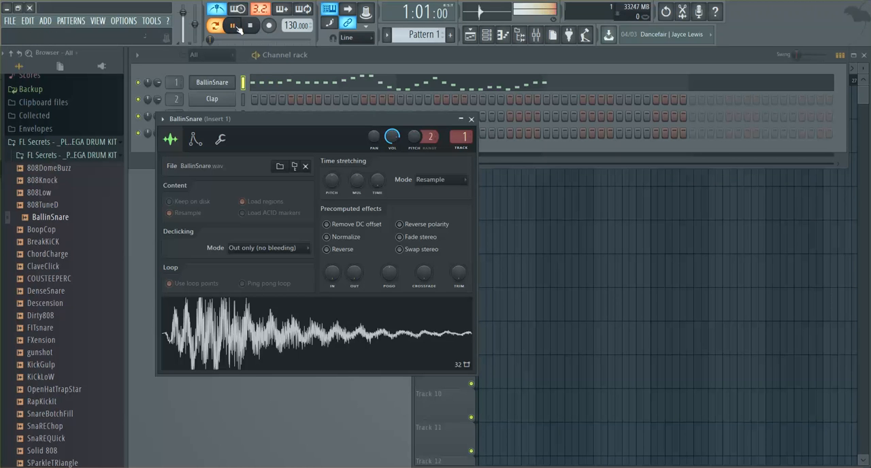
pyautogui.click(241, 31)
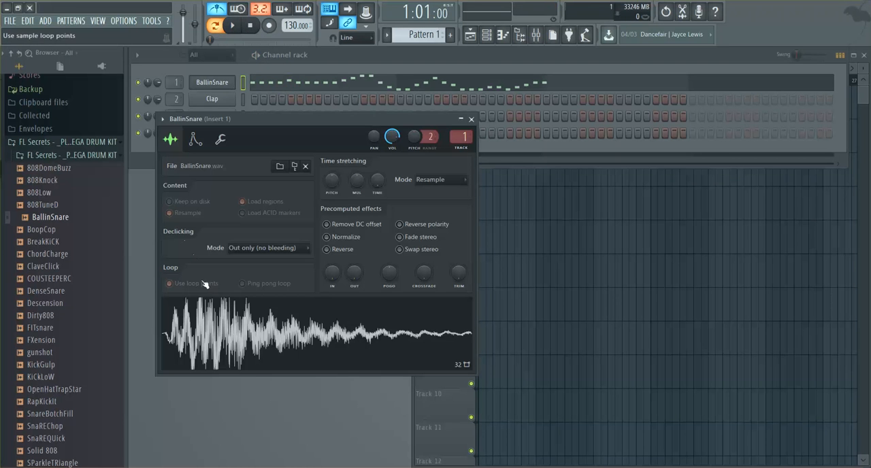
# Step: Reopen the piano roll, shape all note velocities to about 70% with a rise at the end of bar 2, and audition the roll
pyautogui.press('F7')
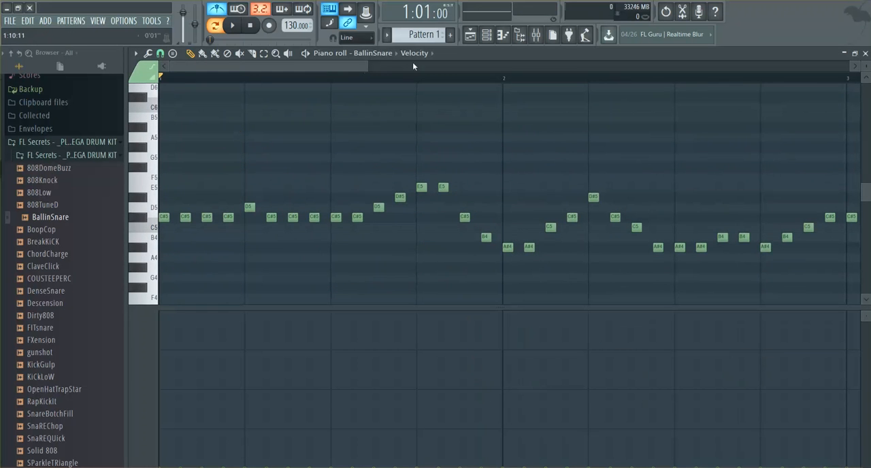
pyautogui.moveTo(202, 354); pyautogui.dragTo(311, 356)
pyautogui.press('space')
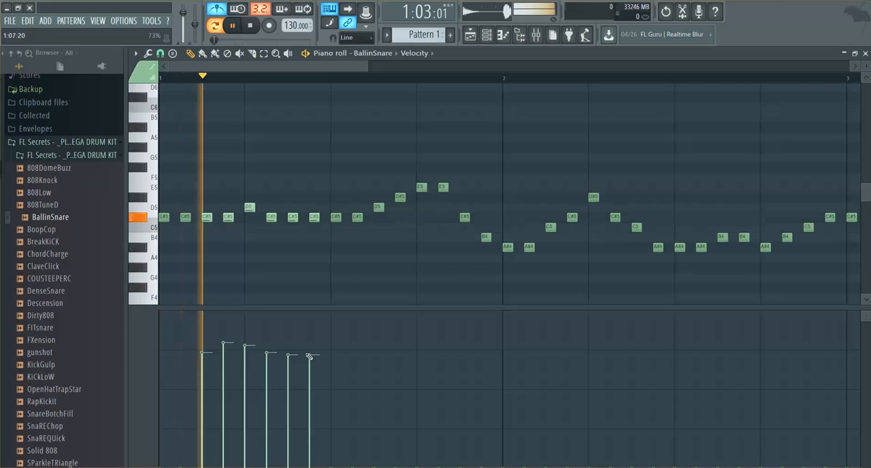
pyautogui.press('space')
pyautogui.moveTo(208, 356)
pyautogui.mouseDown()
pyautogui.moveTo(146, 352)
pyautogui.moveTo(375, 359)
pyautogui.moveTo(847, 341)
pyautogui.moveTo(159, 355)
pyautogui.moveTo(34, 335)
pyautogui.mouseUp()
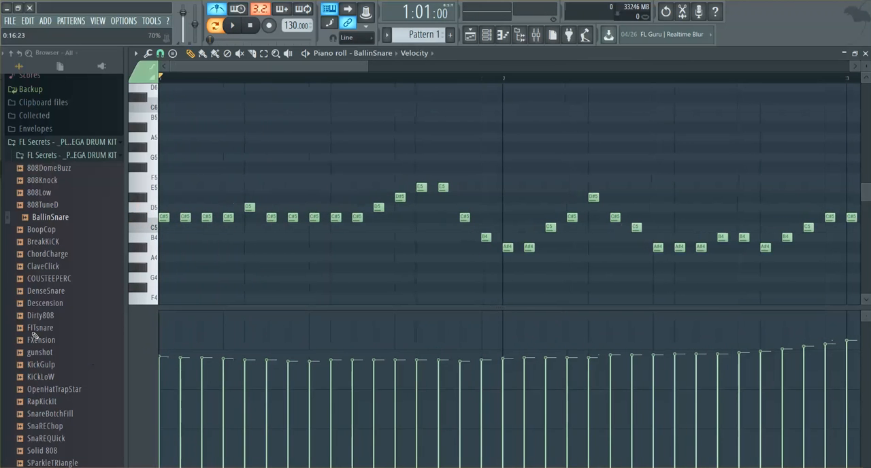
pyautogui.press('space')
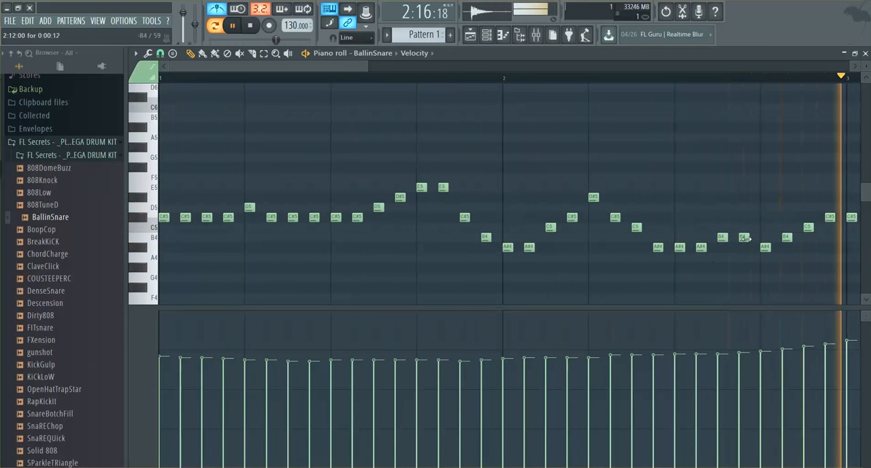
pyautogui.press('space')
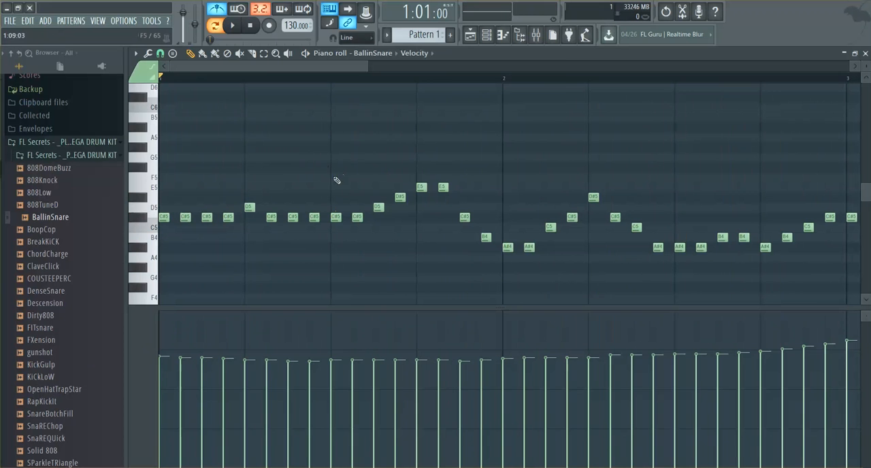
# Step: Switch the control lane to note fine pitch, draw a wave rising and dipping around the centre across all notes, and play it
pyautogui.click(428, 53)
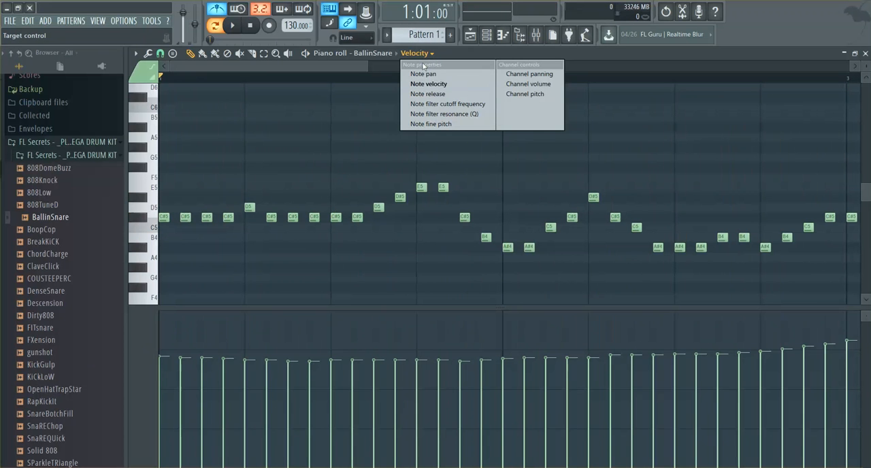
pyautogui.click(438, 125)
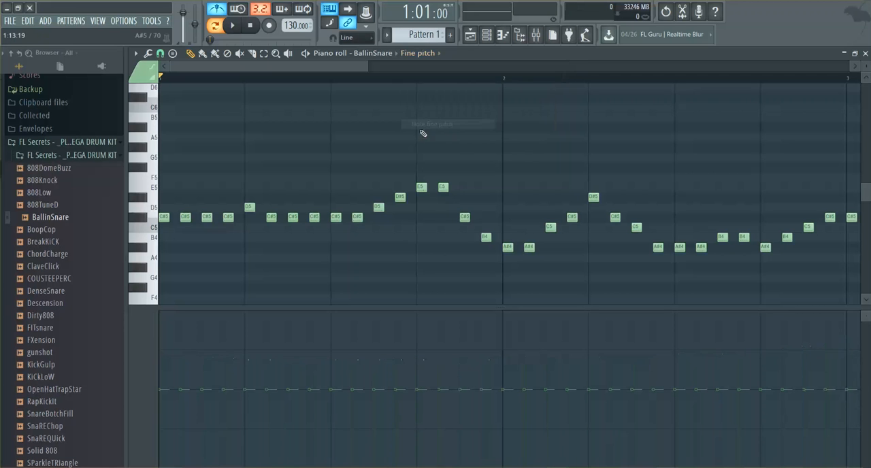
pyautogui.moveTo(172, 388)
pyautogui.mouseDown()
pyautogui.moveTo(185, 347)
pyautogui.moveTo(235, 330)
pyautogui.moveTo(330, 393)
pyautogui.moveTo(476, 423)
pyautogui.moveTo(638, 356)
pyautogui.moveTo(782, 424)
pyautogui.moveTo(844, 335)
pyautogui.mouseUp()
pyautogui.press('space')
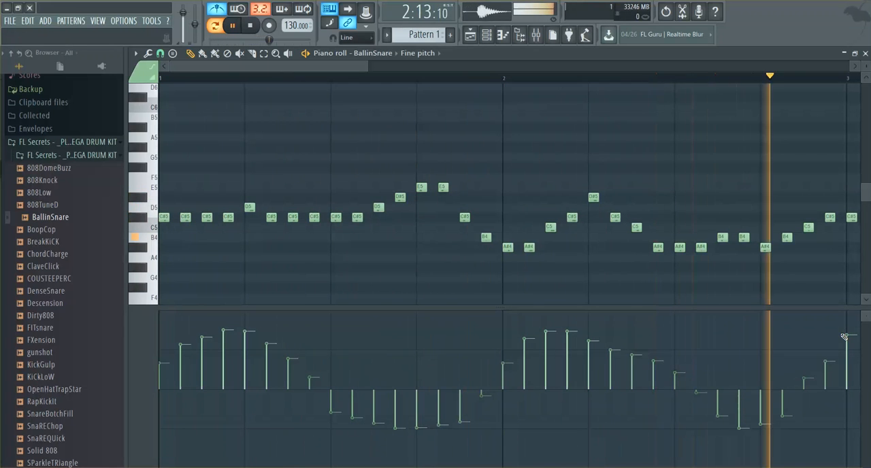
pyautogui.press('space')
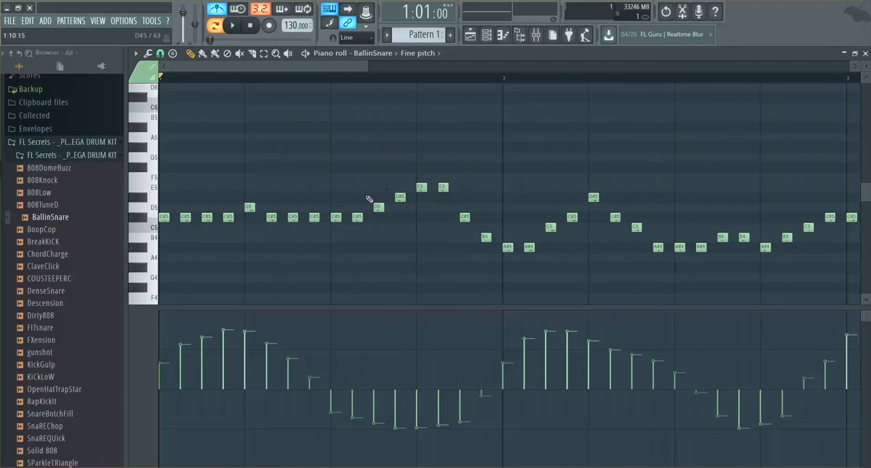
# Step: Replace all existing notes with a mono-painted run of short D5, D#5 and C#5 notes across bars 1 and 2
pyautogui.hotkey('ctrl', 'a')
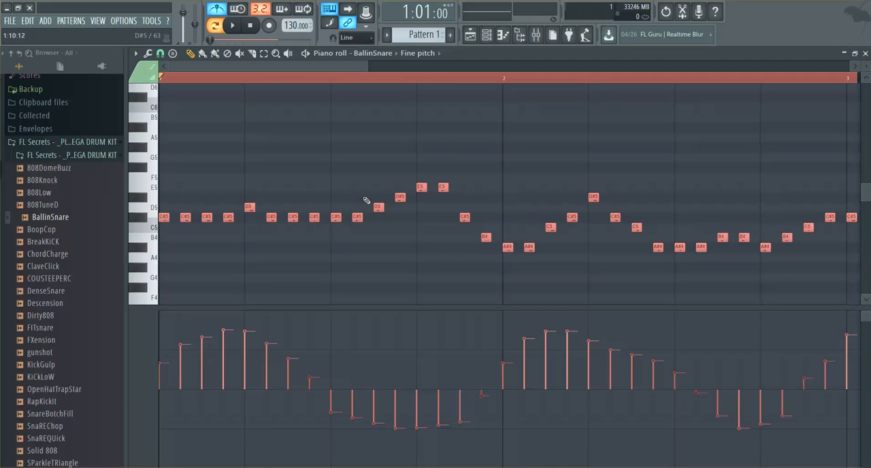
pyautogui.press('Delete')
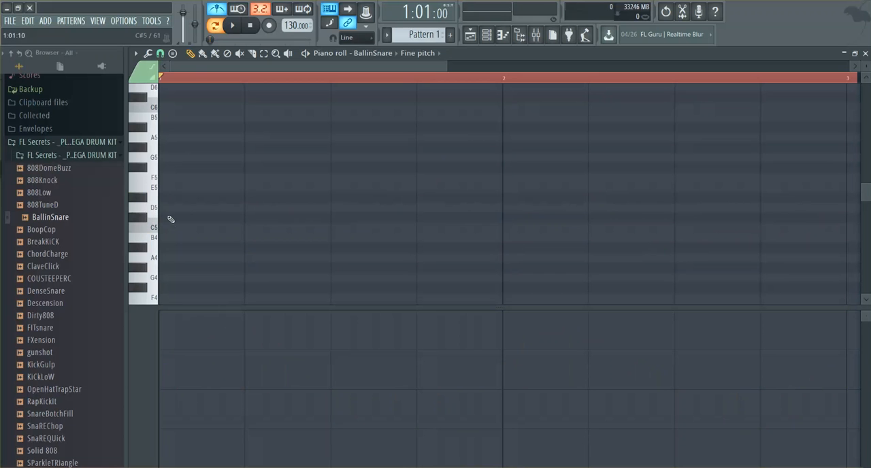
pyautogui.click(203, 53)
pyautogui.moveTo(164, 207)
pyautogui.mouseDown()
pyautogui.moveTo(284, 202)
pyautogui.moveTo(609, 217)
pyautogui.moveTo(795, 208)
pyautogui.moveTo(829, 217)
pyautogui.mouseUp()
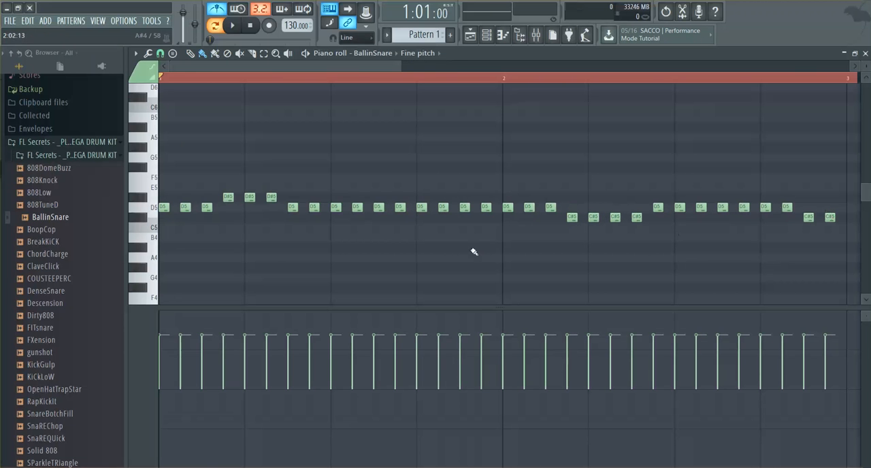
# Step: Play the new run and draw its fine pitch values as a wave swinging above and below the centre
pyautogui.press('space')
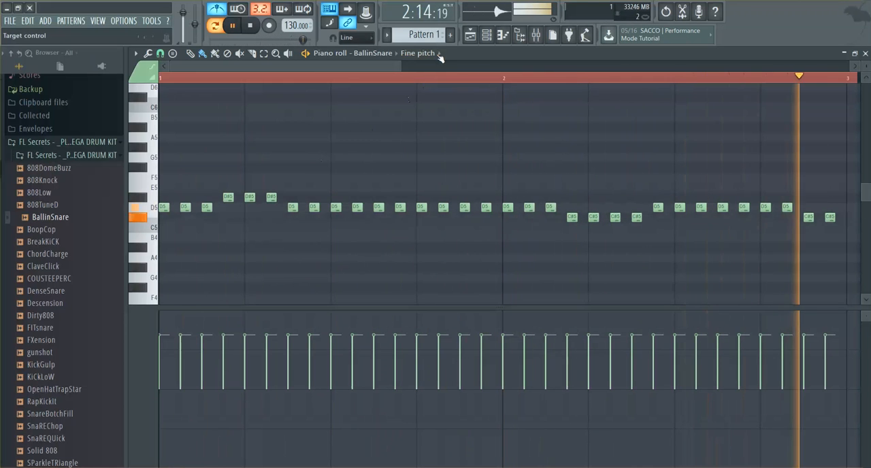
pyautogui.moveTo(176, 338)
pyautogui.mouseDown()
pyautogui.moveTo(243, 399)
pyautogui.moveTo(336, 426)
pyautogui.moveTo(405, 358)
pyautogui.moveTo(511, 416)
pyautogui.moveTo(632, 395)
pyautogui.moveTo(681, 340)
pyautogui.moveTo(790, 443)
pyautogui.moveTo(851, 335)
pyautogui.mouseUp()
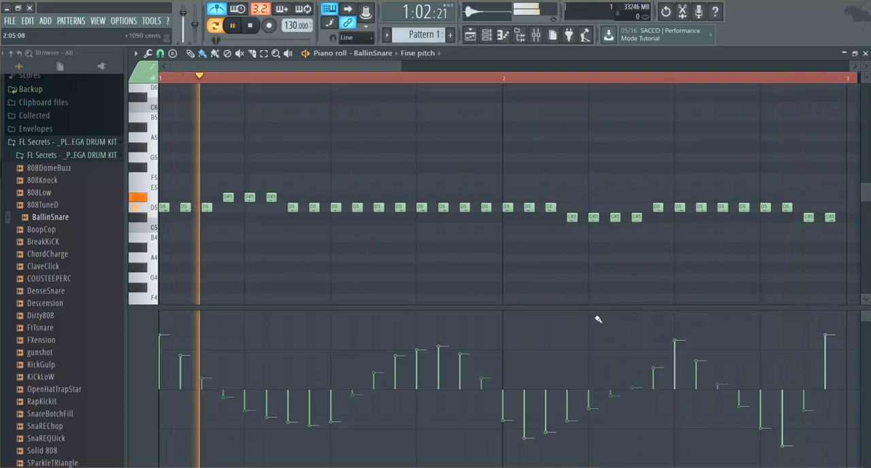
pyautogui.press('space')
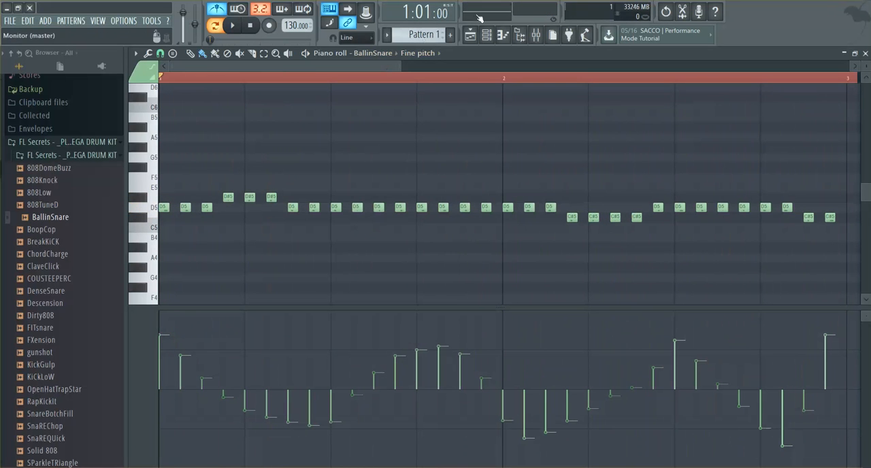
# Step: Switch the control lane to note filter cutoff frequency and redraw it during playback as a slow fall below centre followed by a steep final rise
pyautogui.click(444, 53)
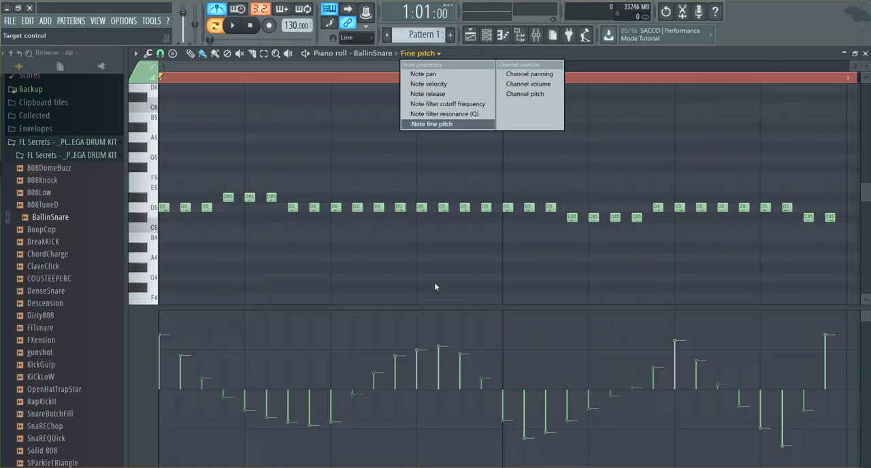
pyautogui.click(450, 104)
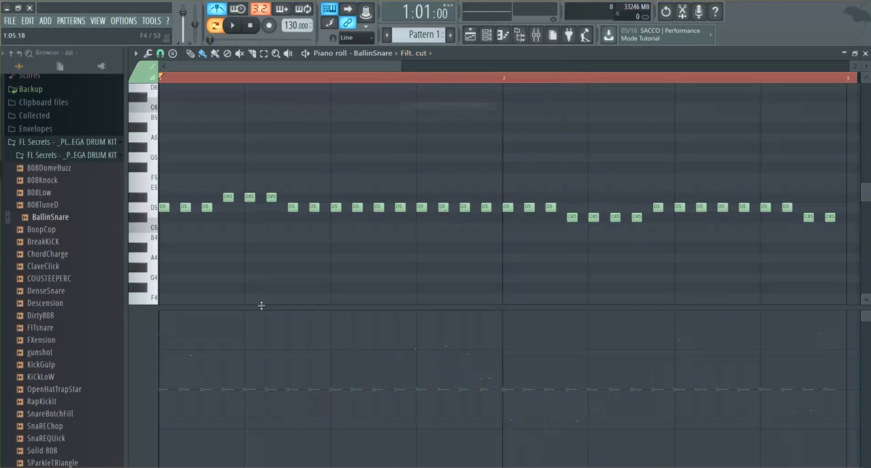
pyautogui.moveTo(180, 351)
pyautogui.mouseDown()
pyautogui.moveTo(323, 319)
pyautogui.moveTo(383, 382)
pyautogui.moveTo(504, 438)
pyautogui.moveTo(647, 329)
pyautogui.moveTo(754, 422)
pyautogui.moveTo(810, 402)
pyautogui.moveTo(826, 319)
pyautogui.mouseUp()
pyautogui.press('space')
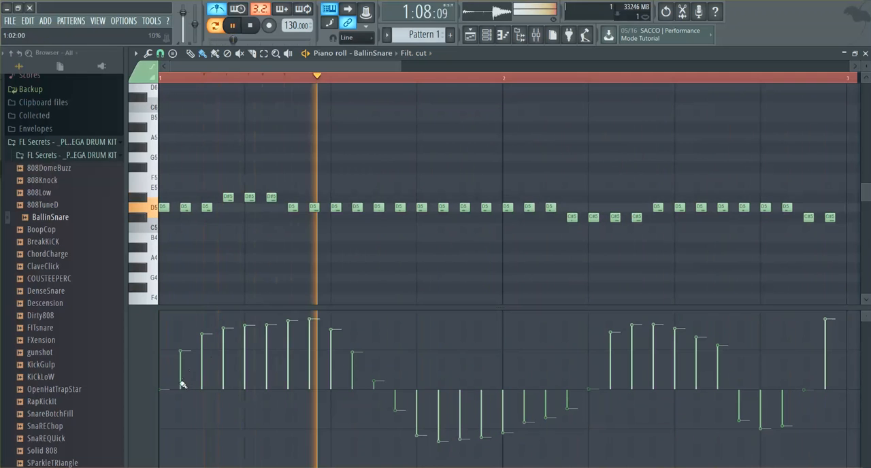
pyautogui.moveTo(182, 405)
pyautogui.mouseDown()
pyautogui.moveTo(216, 422)
pyautogui.moveTo(519, 389)
pyautogui.moveTo(574, 402)
pyautogui.moveTo(660, 404)
pyautogui.moveTo(746, 381)
pyautogui.moveTo(829, 327)
pyautogui.moveTo(826, 318)
pyautogui.mouseUp()
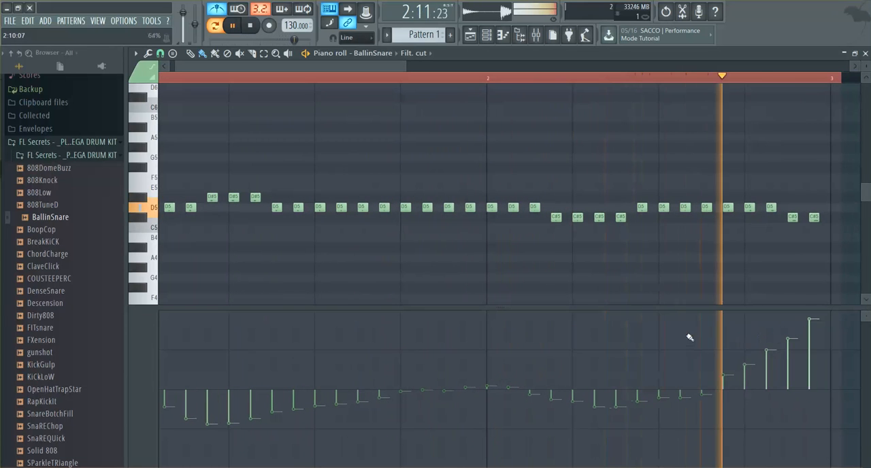
pyautogui.moveTo(222, 432)
pyautogui.mouseDown()
pyautogui.moveTo(301, 461)
pyautogui.moveTo(573, 460)
pyautogui.moveTo(792, 408)
pyautogui.moveTo(570, 435)
pyautogui.moveTo(179, 441)
pyautogui.moveTo(79, 404)
pyautogui.mouseUp()
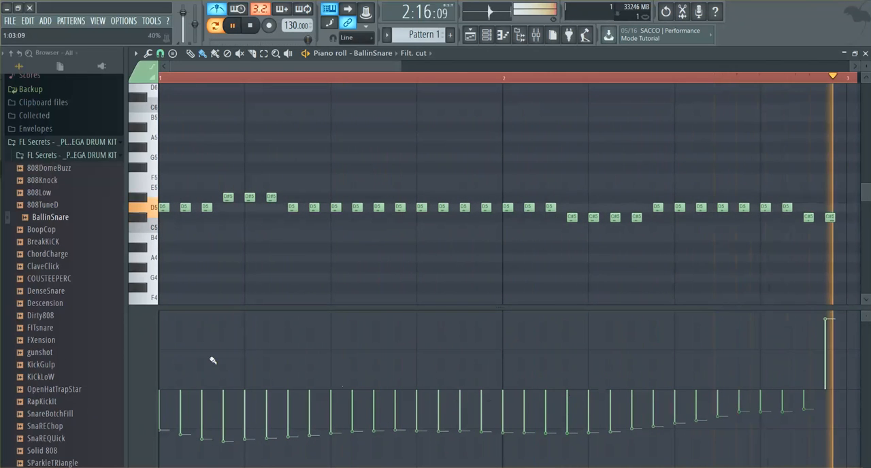
pyautogui.click(179, 325)
pyautogui.moveTo(179, 326)
pyautogui.mouseDown()
pyautogui.moveTo(535, 414)
pyautogui.moveTo(705, 395)
pyautogui.moveTo(831, 317)
pyautogui.mouseUp()
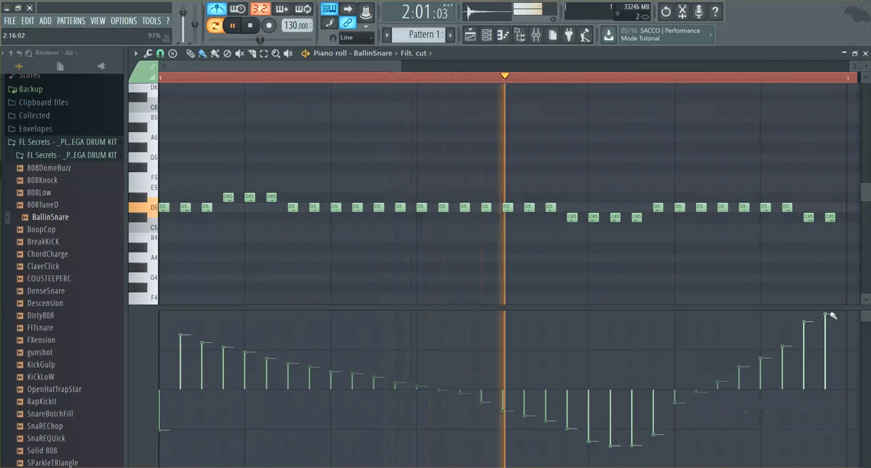
pyautogui.press('space')
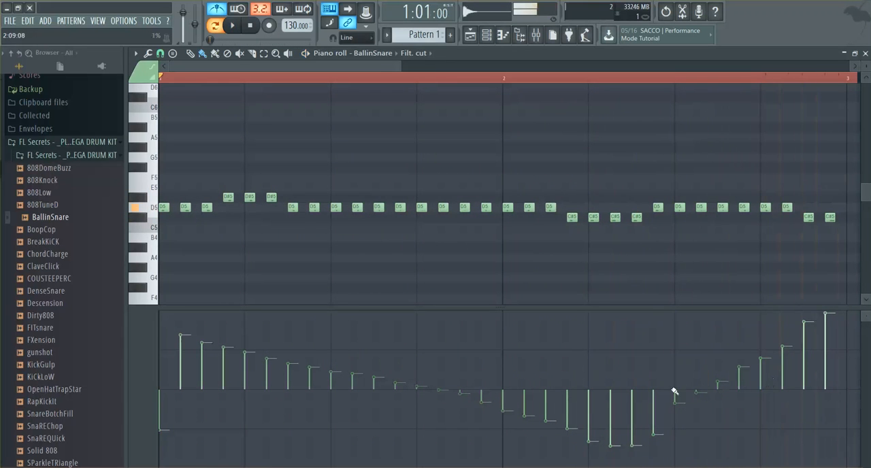
# Step: Compare the note fine pitch values with the note filter cutoff frequency values in the control lane
pyautogui.click(417, 53)
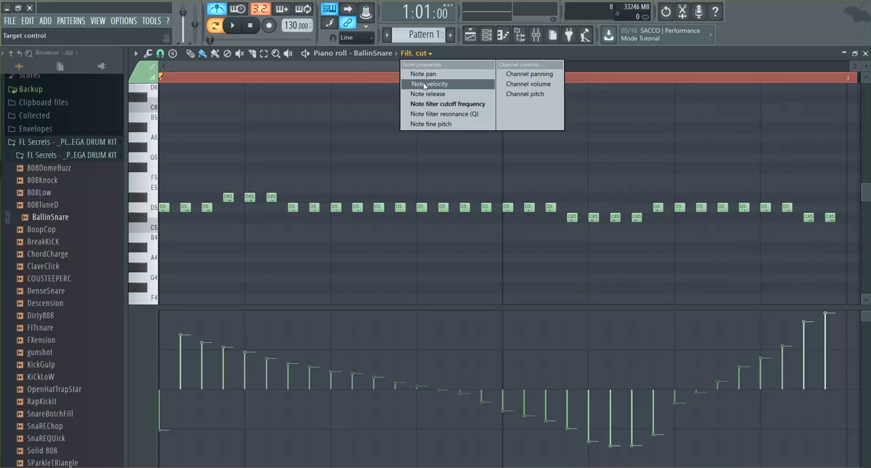
pyautogui.click(430, 124)
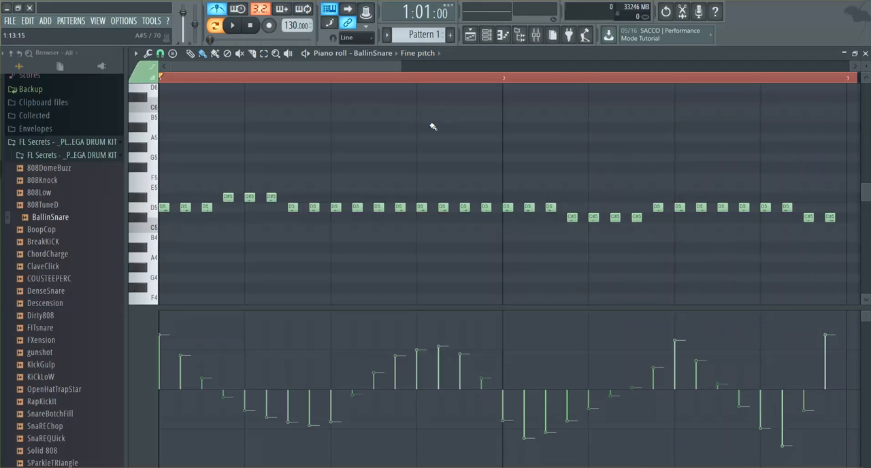
pyautogui.click(438, 55)
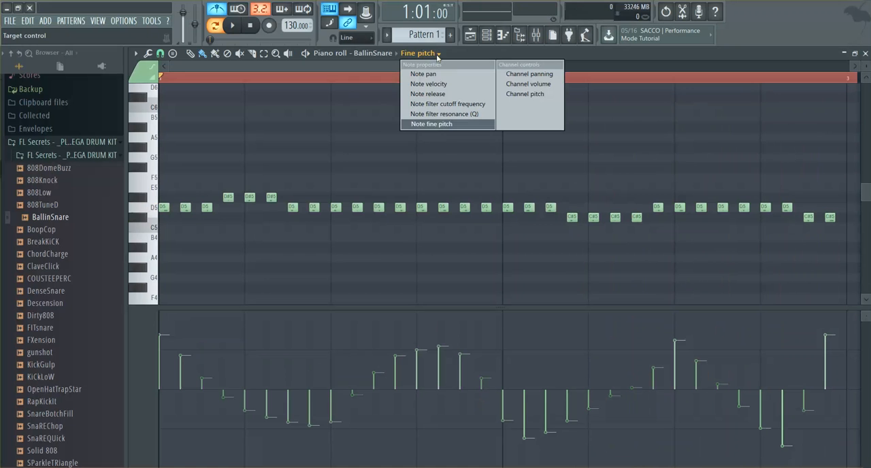
pyautogui.click(439, 104)
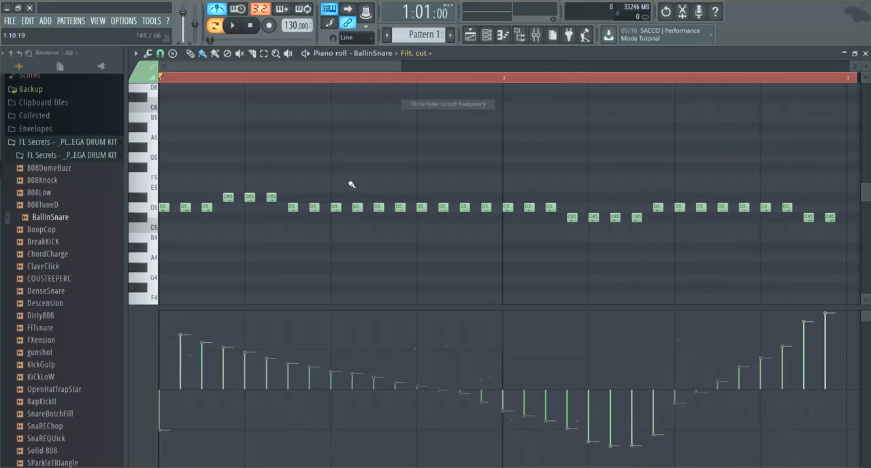
# Step: Switch the control lane to note pan and, during playback, draw a sweep from 100% left in bar 1 to the right at bar 2's end
pyautogui.click(430, 53)
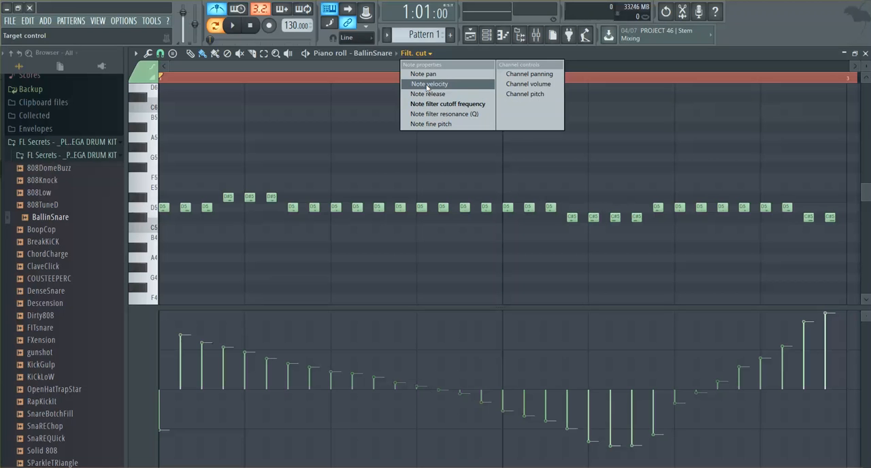
pyautogui.click(423, 73)
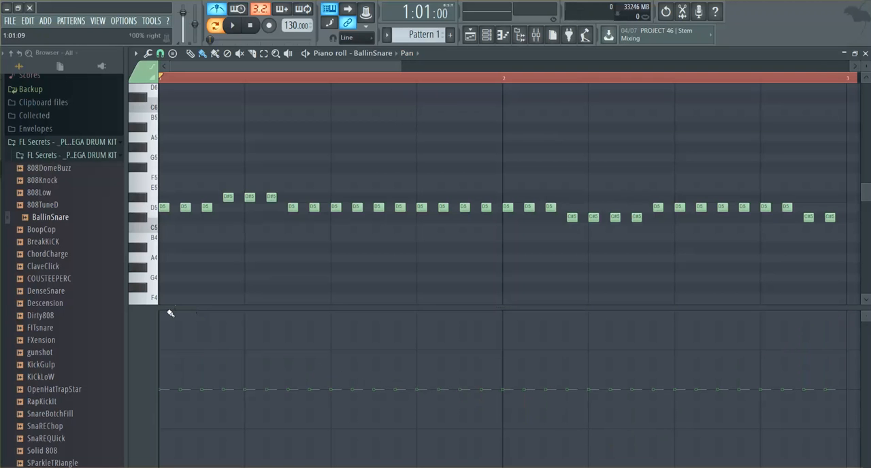
pyautogui.moveTo(170, 313)
pyautogui.mouseDown()
pyautogui.moveTo(314, 317)
pyautogui.moveTo(761, 467)
pyautogui.mouseUp()
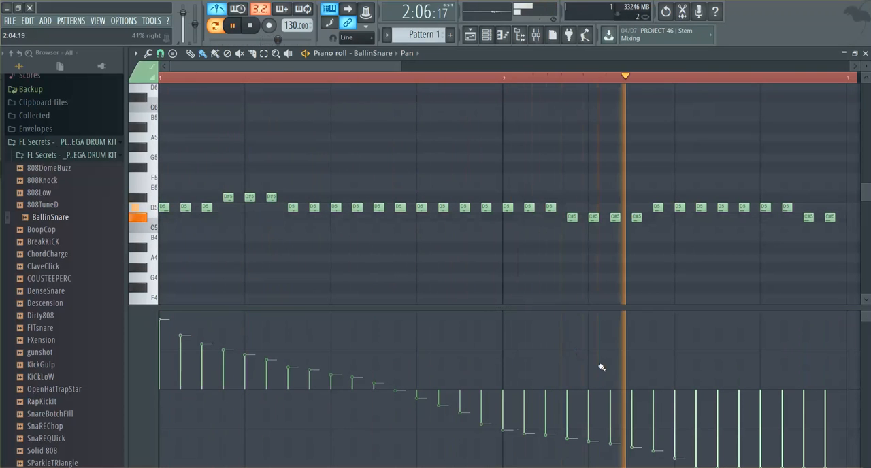
pyautogui.moveTo(827, 327)
pyautogui.mouseDown()
pyautogui.moveTo(784, 349)
pyautogui.moveTo(129, 460)
pyautogui.mouseUp()
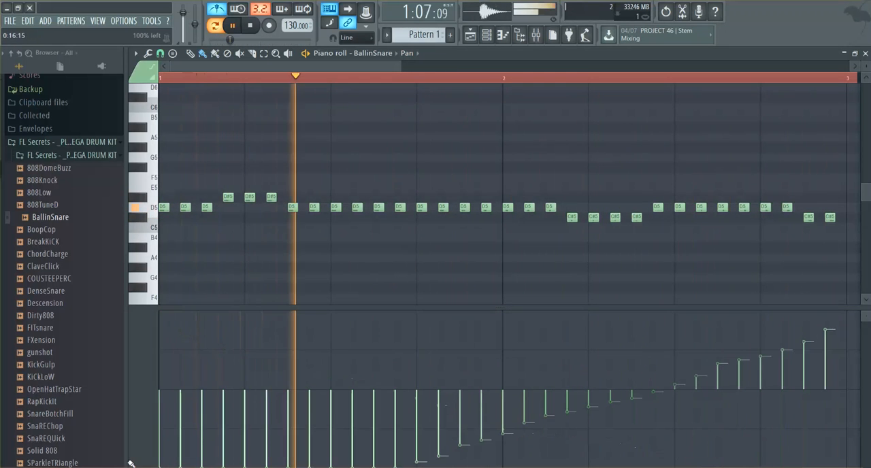
pyautogui.click(373, 40)
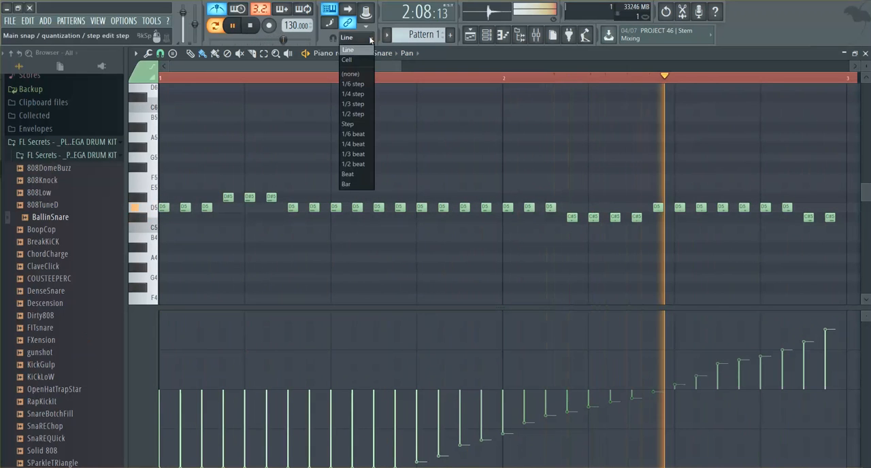
# Step: Show note velocity in the control lane, draw a wave that dips in bar 1 and peaks twice in bar 2, and stop playback
pyautogui.click(419, 57)
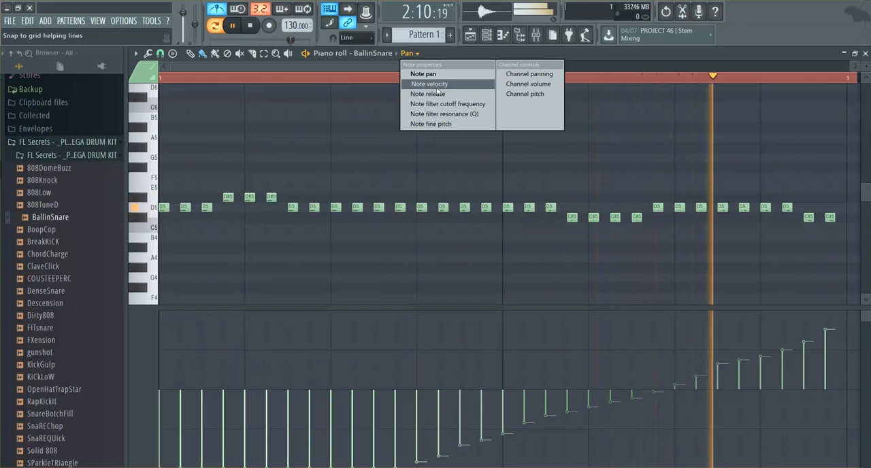
pyautogui.click(431, 85)
pyautogui.moveTo(178, 381)
pyautogui.mouseDown()
pyautogui.moveTo(239, 408)
pyautogui.moveTo(637, 388)
pyautogui.moveTo(808, 364)
pyautogui.moveTo(848, 379)
pyautogui.moveTo(832, 375)
pyautogui.mouseUp()
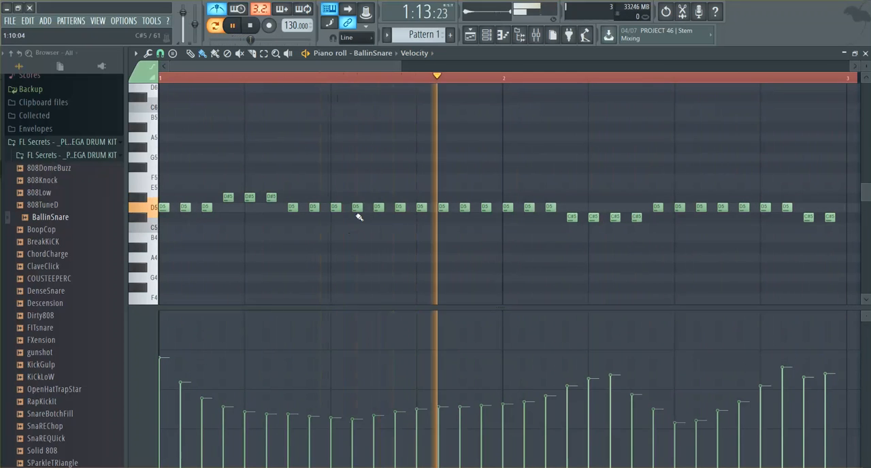
pyautogui.press('space')
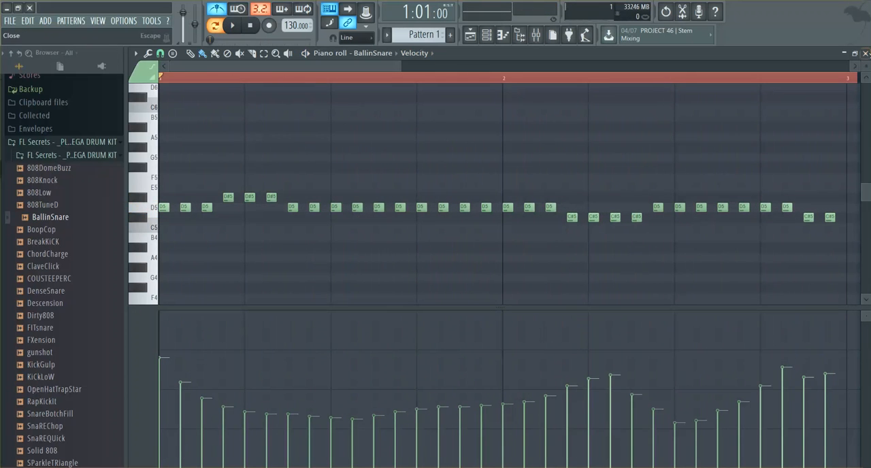
# Step: Close the piano roll and open the BallinSnare channel's sampler settings
pyautogui.click(866, 53)
pyautogui.click(223, 83)
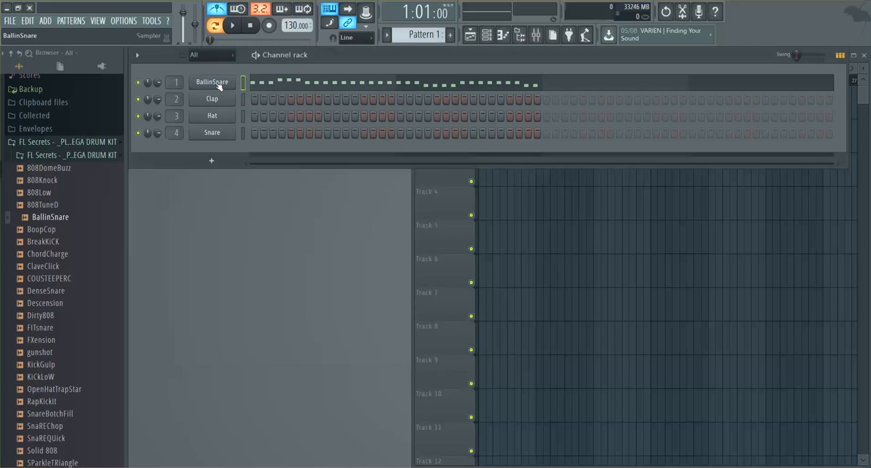
pyautogui.click(223, 83)
pyautogui.click(223, 83)
pyautogui.click(223, 83)
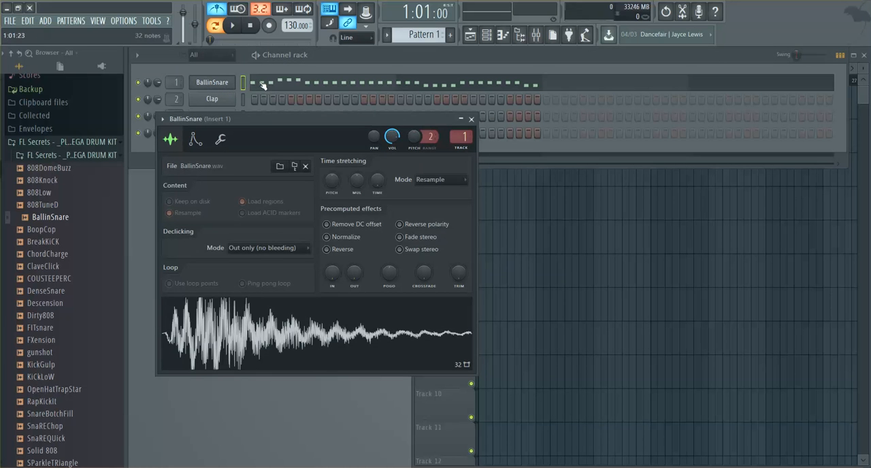
# Step: Start a new empty project
pyautogui.click(9, 20)
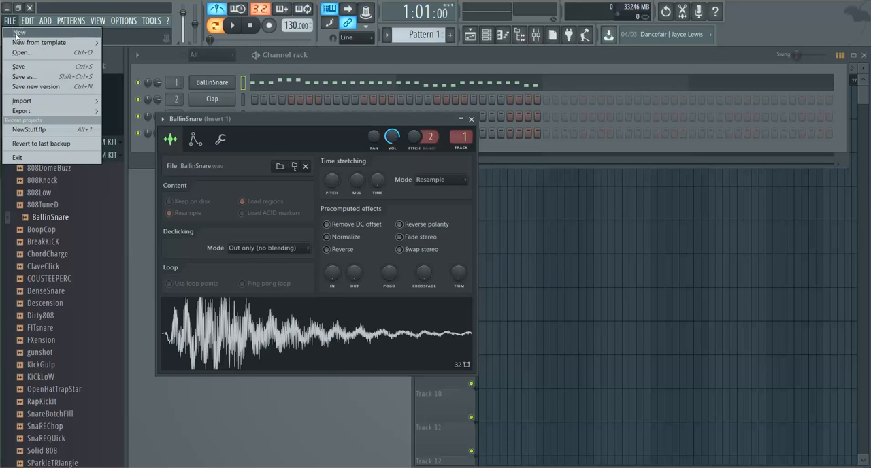
pyautogui.click(18, 32)
pyautogui.click(449, 270)
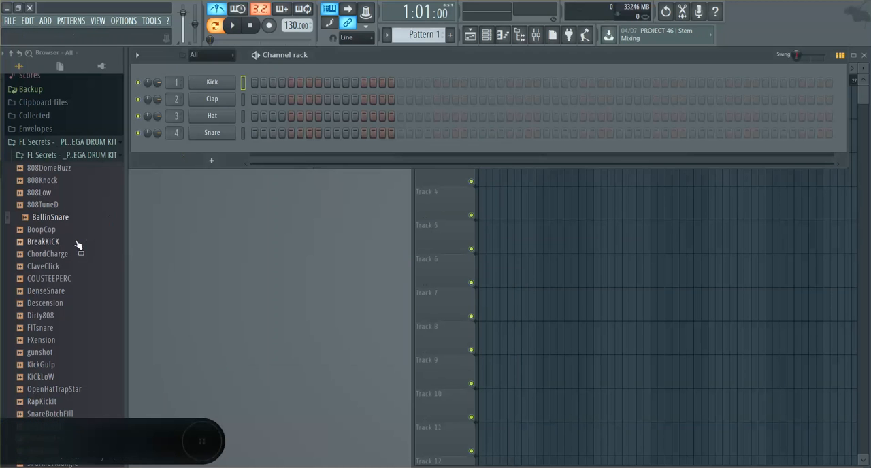
# Step: Load the BallinSnare sample into a new channel and open that channel's piano roll
pyautogui.rightClick(54, 219)
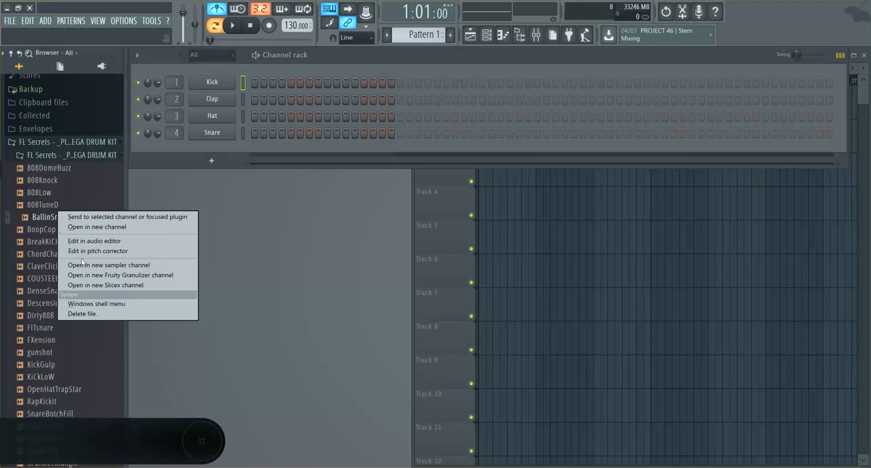
pyautogui.click(98, 226)
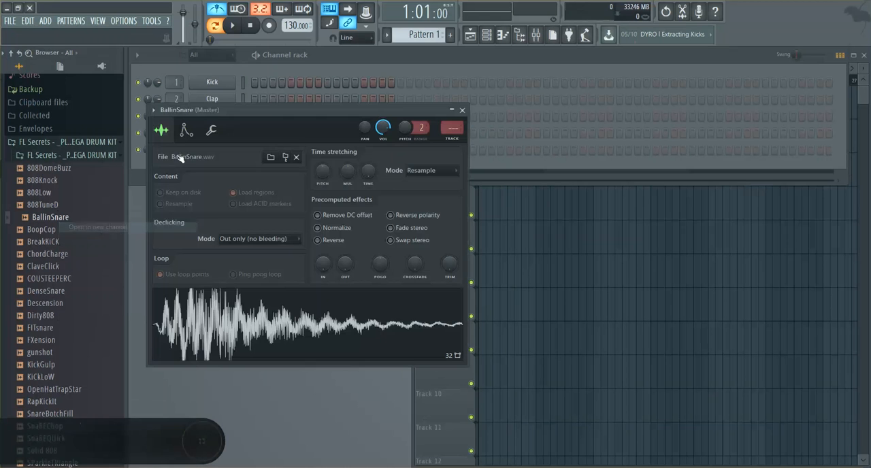
pyautogui.click(217, 151)
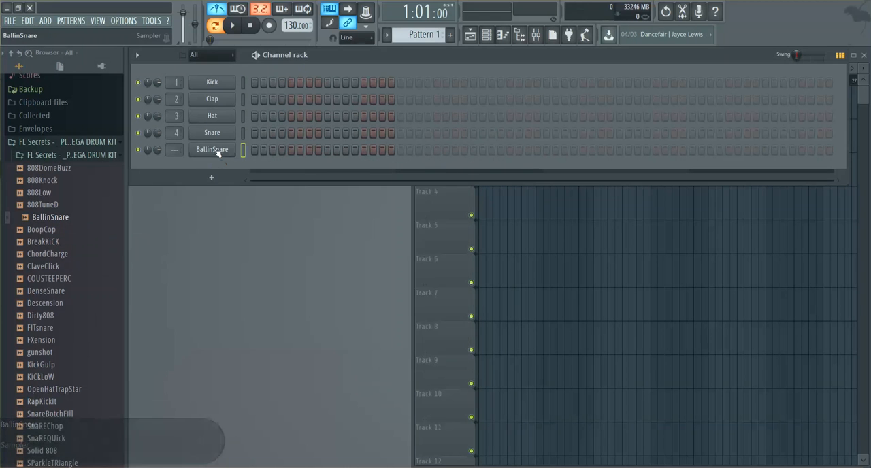
pyautogui.click(218, 153)
pyautogui.rightClick(230, 150)
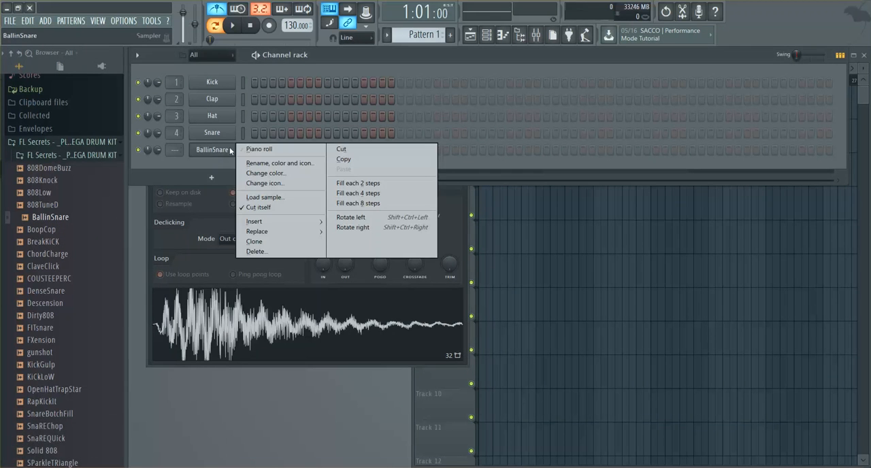
pyautogui.click(262, 151)
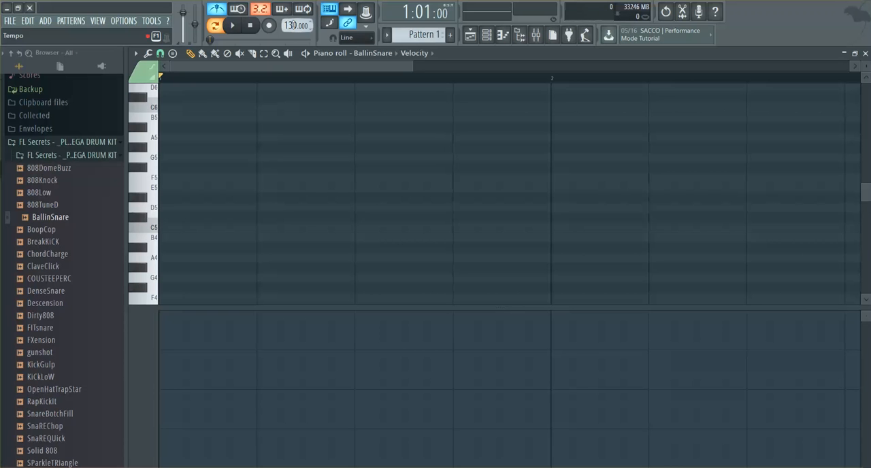
# Step: Place seven evenly spaced short D5 notes one by one from the start of bar 1
pyautogui.click(165, 207)
pyautogui.click(189, 208)
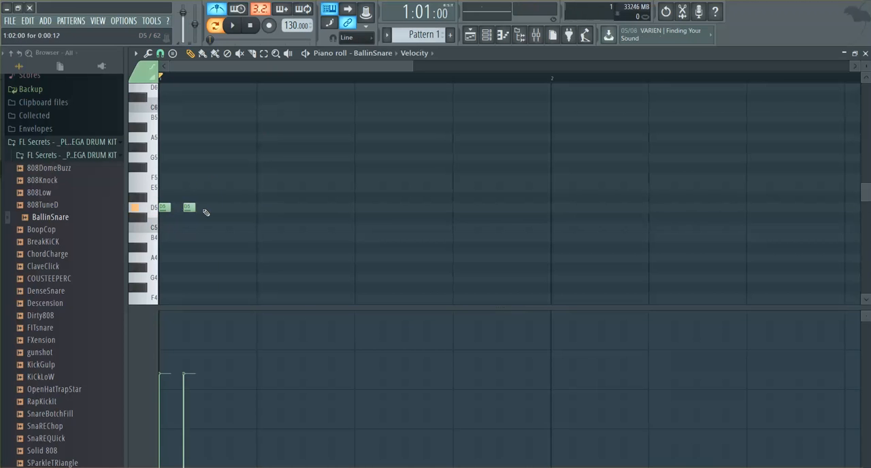
pyautogui.click(212, 208)
pyautogui.click(237, 208)
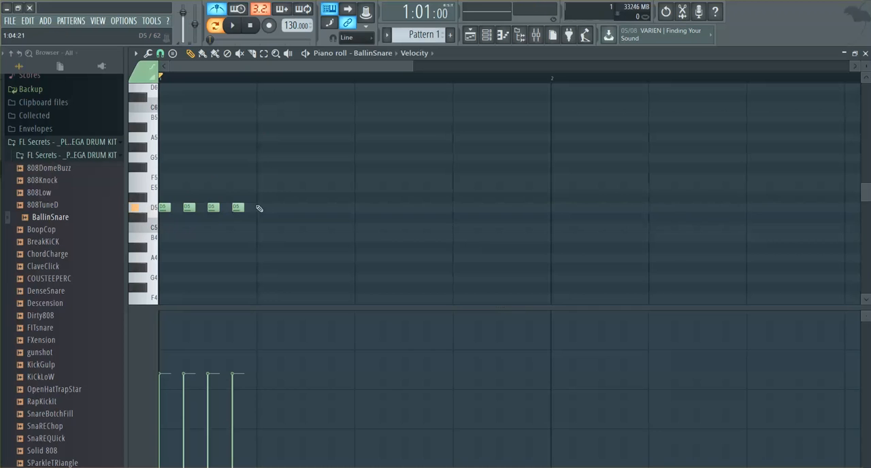
pyautogui.click(262, 207)
pyautogui.click(287, 207)
pyautogui.click(311, 208)
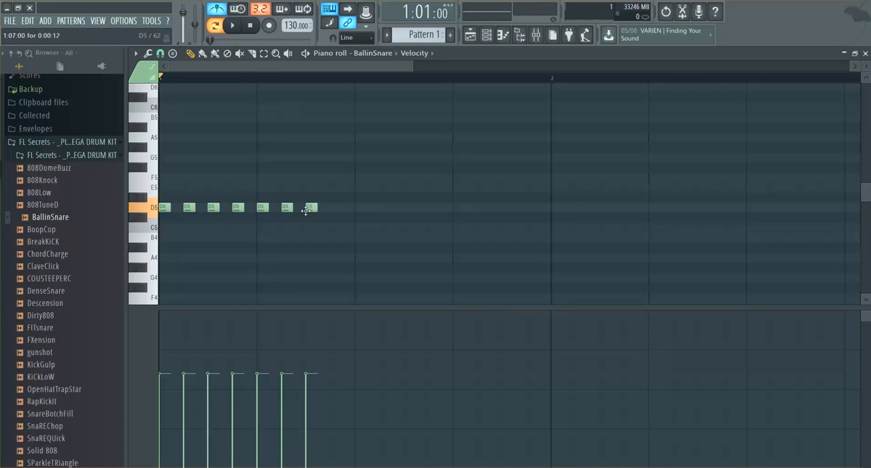
# Step: Delete all seven D5 notes from bar 1
pyautogui.rightClick(312, 208)
pyautogui.rightClick(286, 207)
pyautogui.rightClick(262, 207)
pyautogui.rightClick(164, 208)
pyautogui.rightClick(189, 207)
pyautogui.rightClick(211, 208)
pyautogui.rightClick(237, 208)
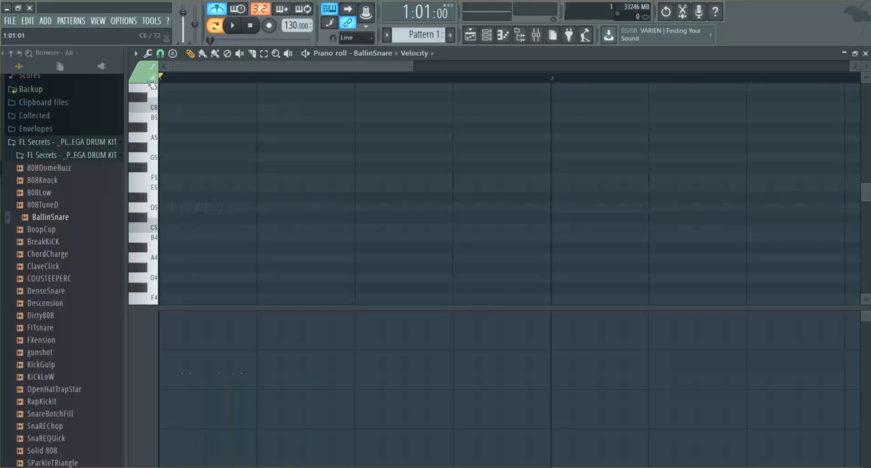
# Step: Compare the 1/4 step and 1/4 beat snap settings, finishing with the piano roll's snap at 1/4 step
pyautogui.click(160, 54)
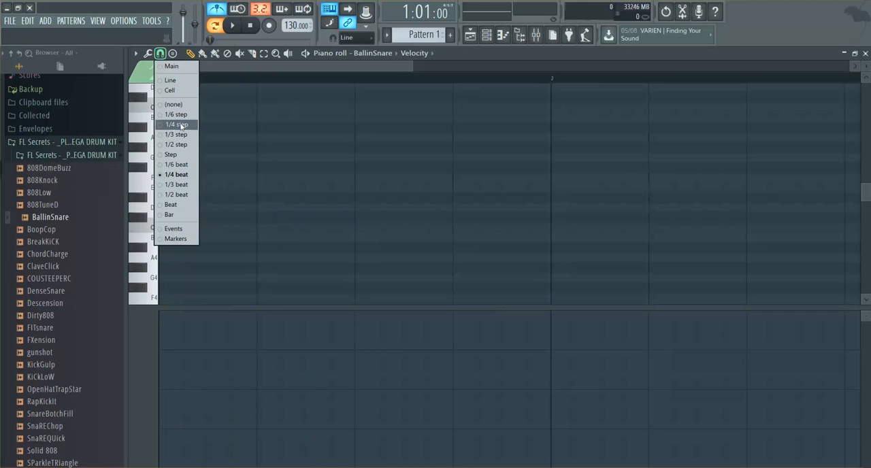
pyautogui.click(183, 126)
pyautogui.click(160, 54)
pyautogui.click(184, 175)
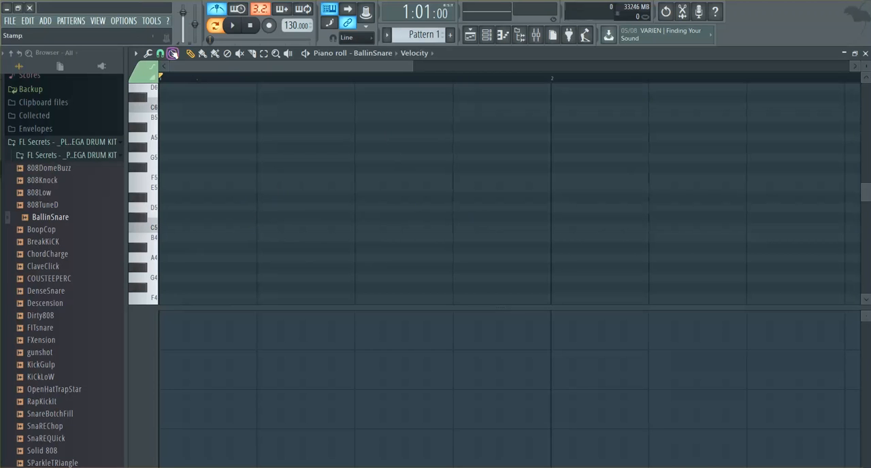
pyautogui.click(161, 54)
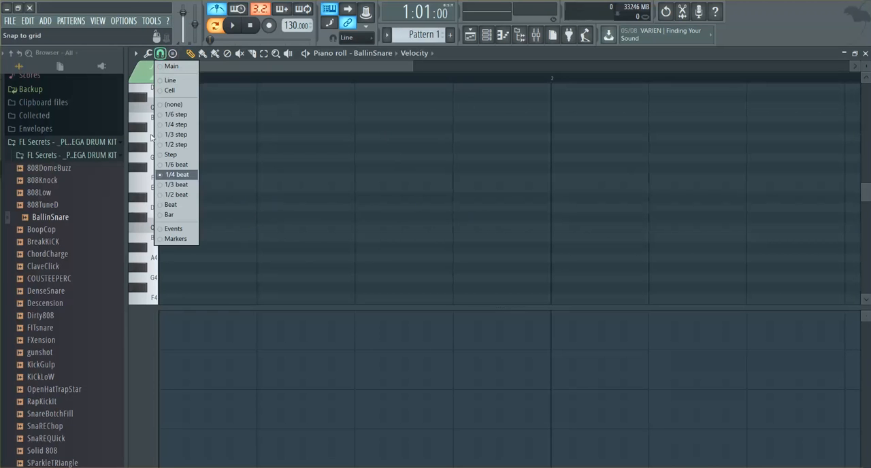
pyautogui.click(188, 134)
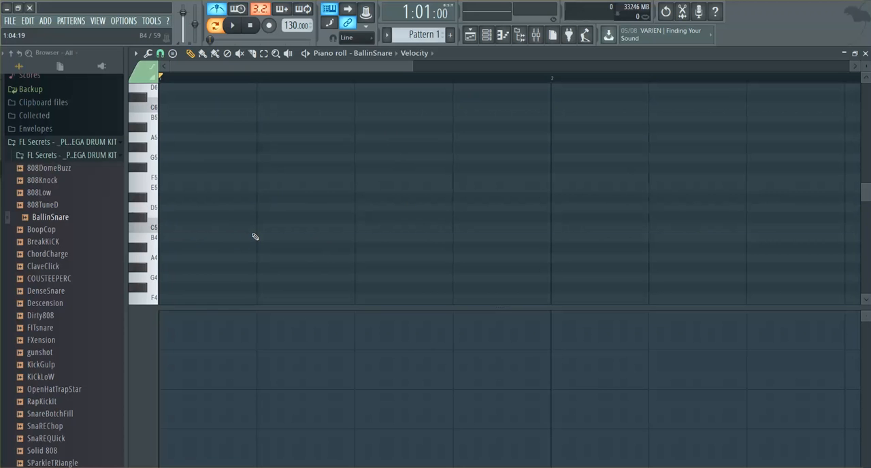
# Step: Fill bar 1 with an unbroken row of short C5 notes using the Paint tool
pyautogui.click(170, 228)
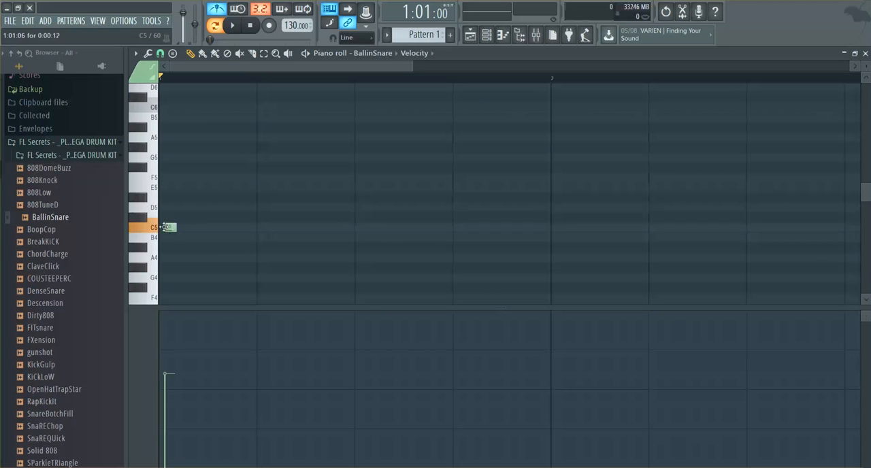
pyautogui.moveTo(172, 229); pyautogui.dragTo(539, 231)
pyautogui.click(193, 229)
pyautogui.click(202, 53)
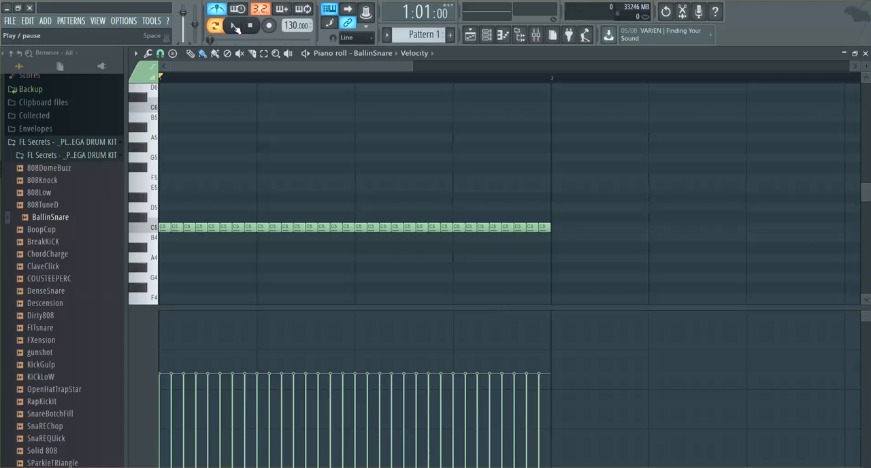
# Step: Play back the full-bar C5 roll and show the pan values of its notes
pyautogui.click(234, 26)
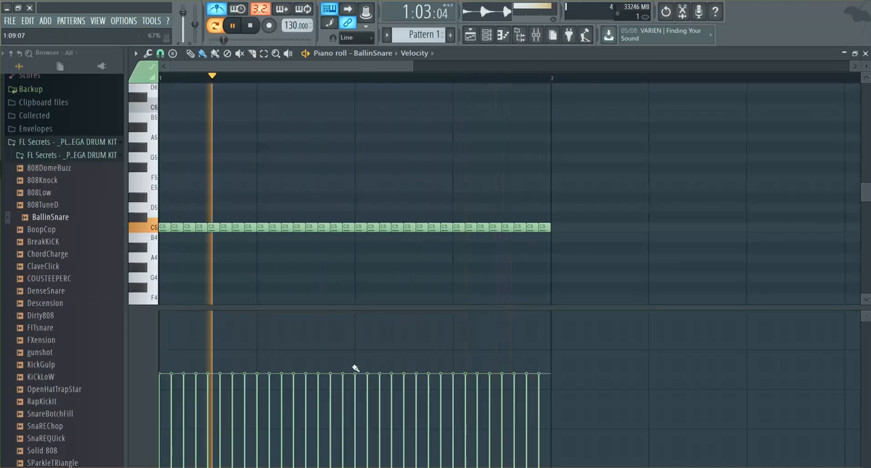
pyautogui.press('space')
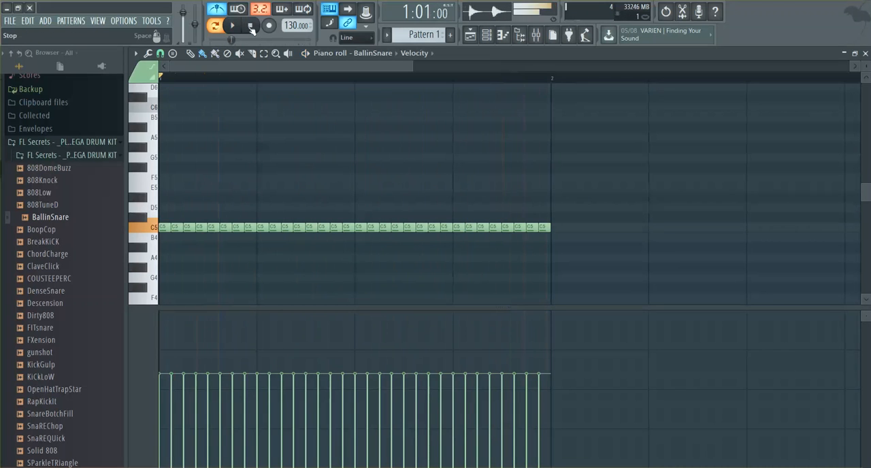
pyautogui.click(417, 53)
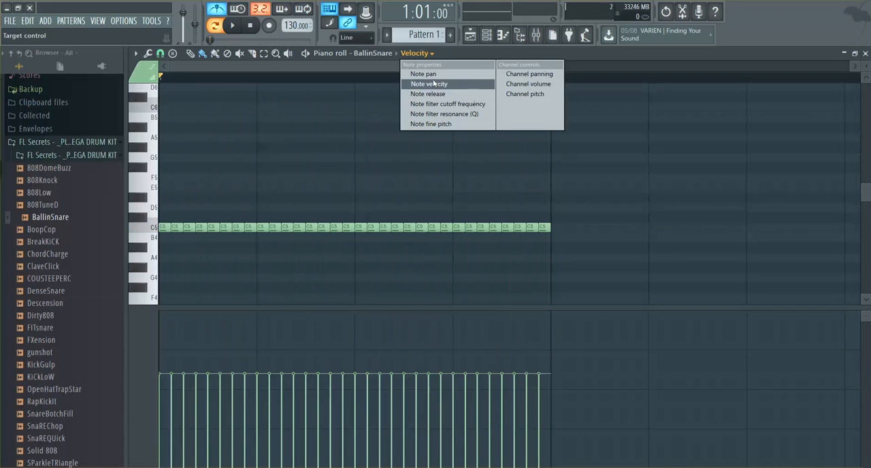
pyautogui.click(423, 74)
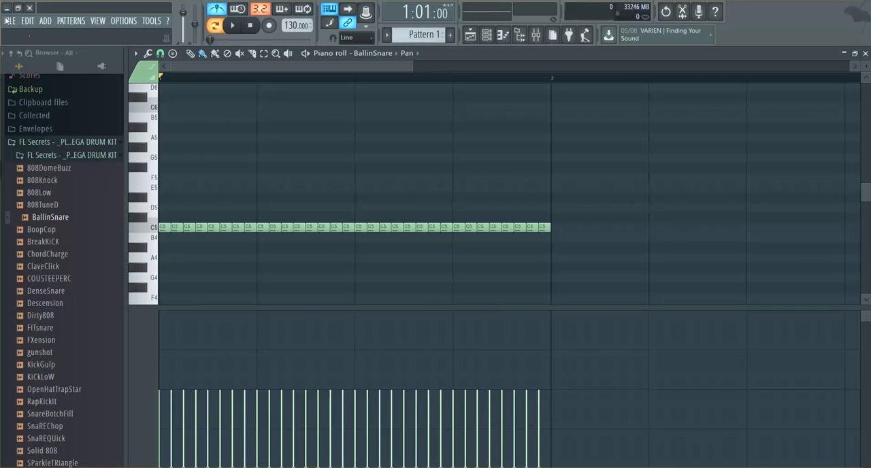
# Step: Replace the current project with a new empty one
pyautogui.click(7, 21)
pyautogui.click(15, 33)
pyautogui.click(453, 275)
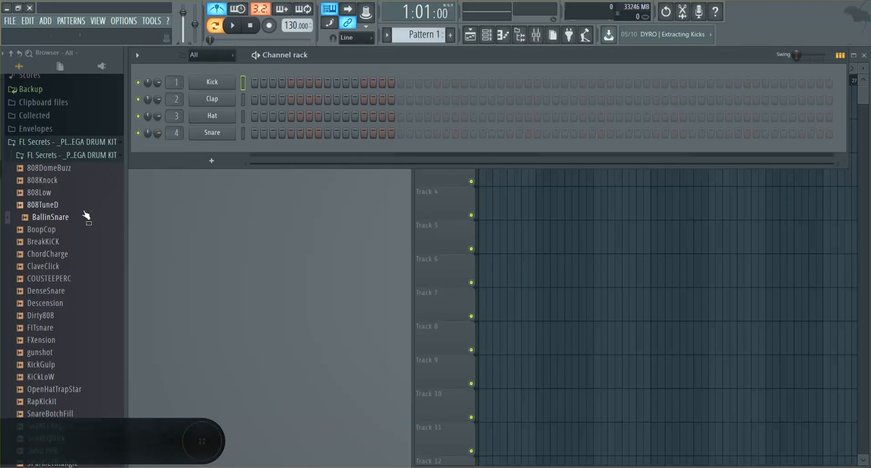
# Step: Load the BallinSnare sample into the first channel and open that channel's piano roll
pyautogui.moveTo(82, 222); pyautogui.dragTo(212, 83)
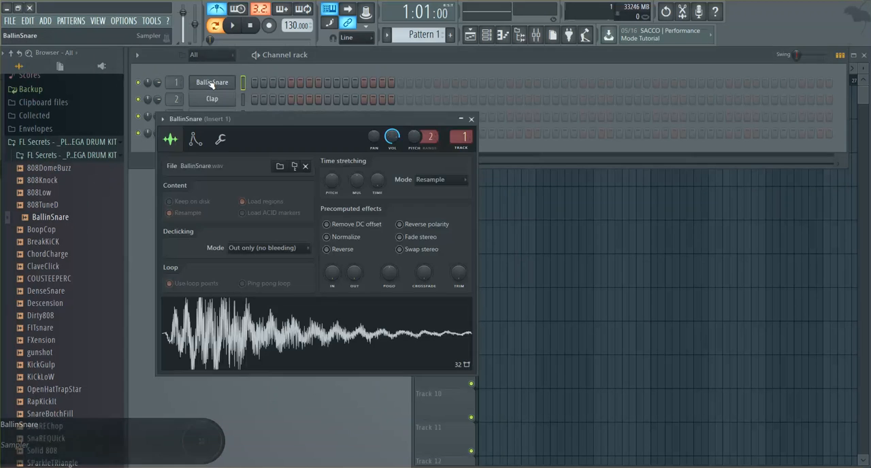
pyautogui.rightClick(231, 81)
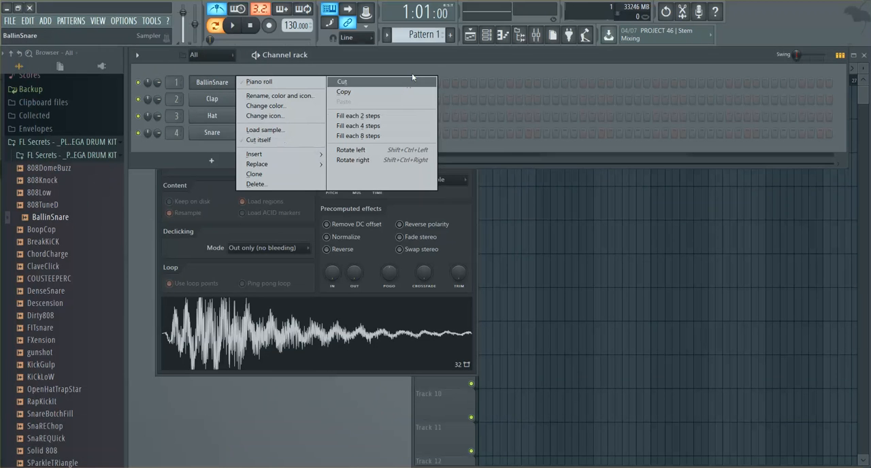
pyautogui.click(260, 81)
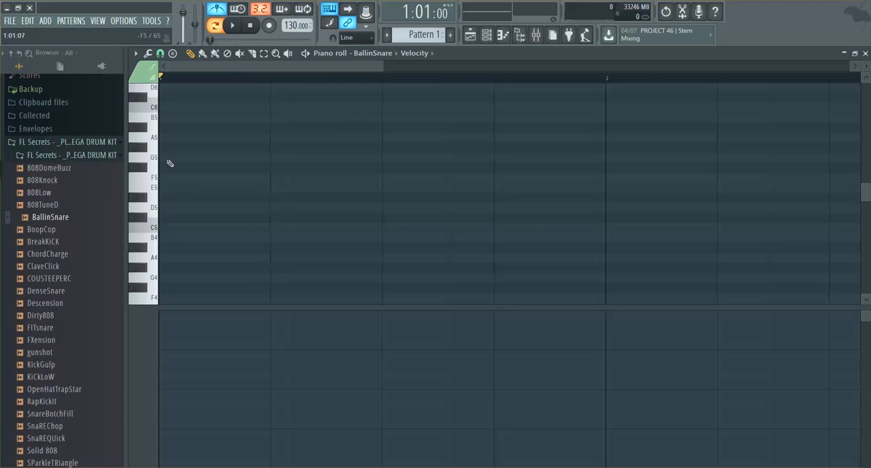
# Step: Set the snap to 1/4 step and paint a run of short notes along C5 across the first beat of bar 1
pyautogui.click(160, 54)
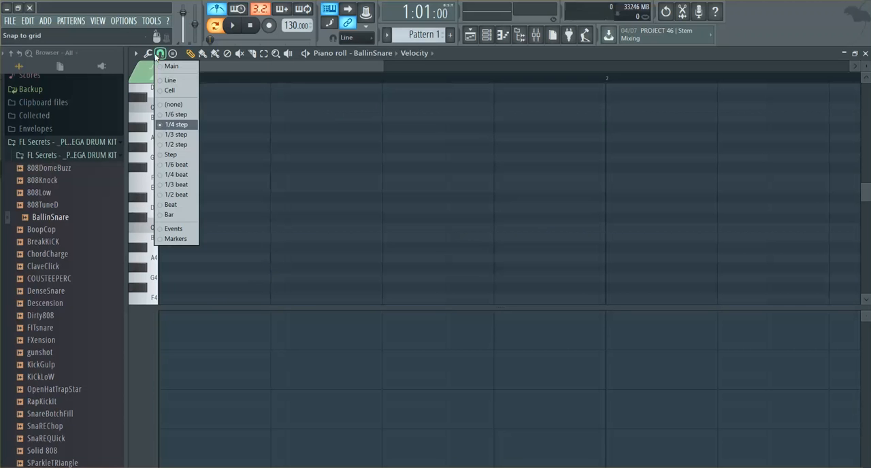
pyautogui.click(174, 125)
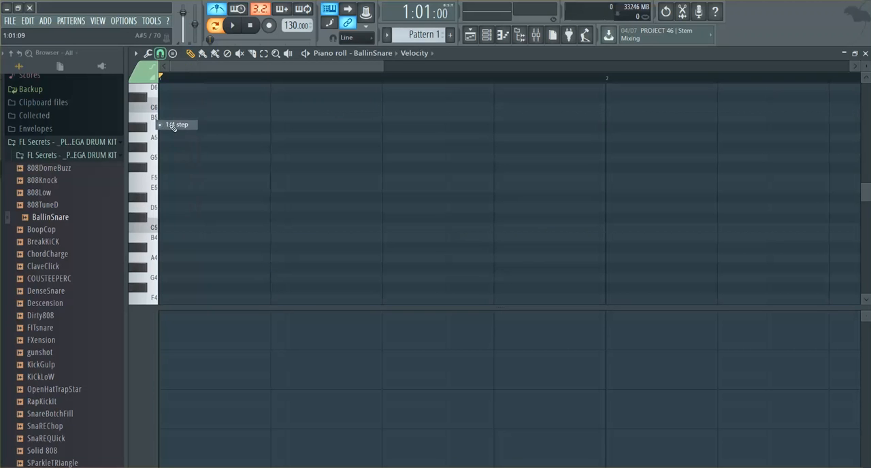
pyautogui.click(165, 228)
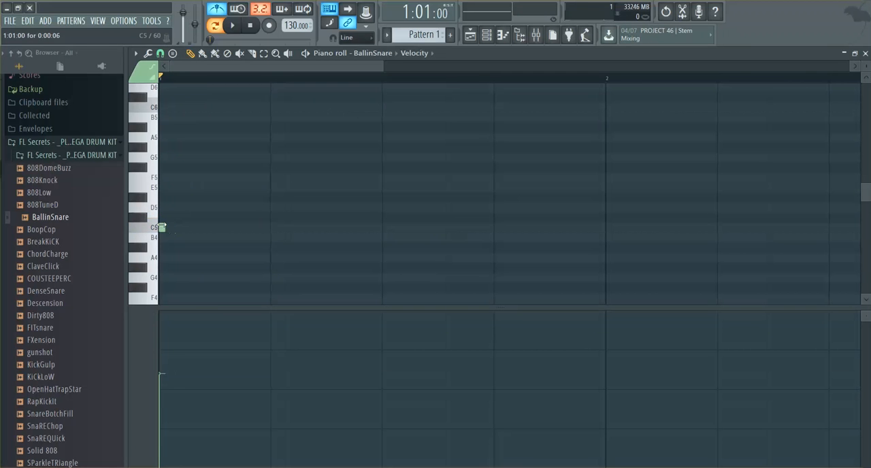
pyautogui.click(174, 229)
pyautogui.moveTo(166, 228)
pyautogui.mouseDown()
pyautogui.moveTo(252, 238)
pyautogui.moveTo(261, 229)
pyautogui.moveTo(257, 241)
pyautogui.mouseUp()
pyautogui.click(202, 54)
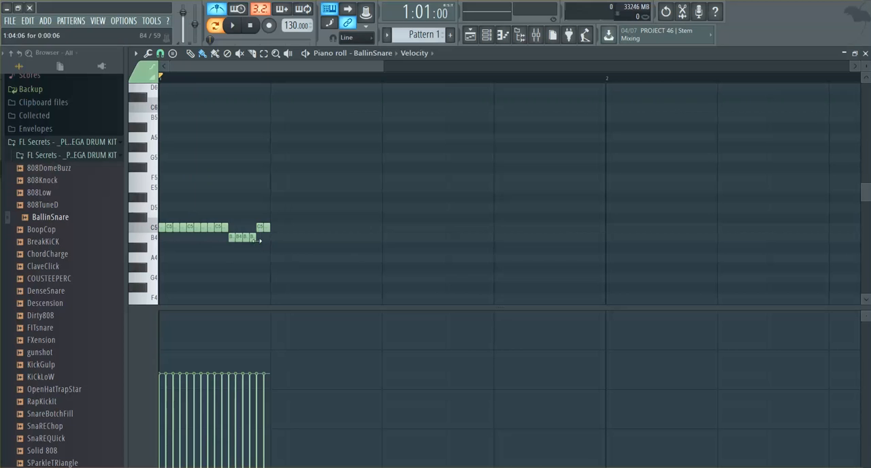
# Step: Delete the four stray B4 notes and the two C5 notes just before them
pyautogui.rightClick(231, 237)
pyautogui.rightClick(239, 239)
pyautogui.rightClick(253, 239)
pyautogui.rightClick(246, 239)
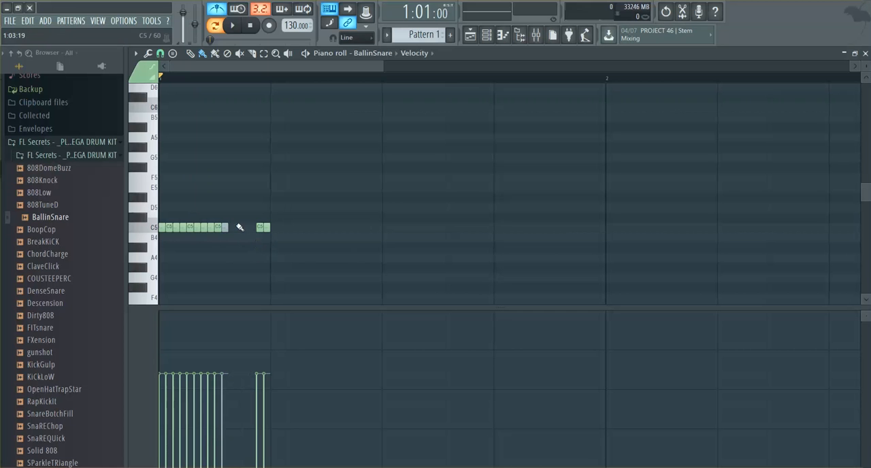
pyautogui.rightClick(226, 230)
pyautogui.rightClick(219, 227)
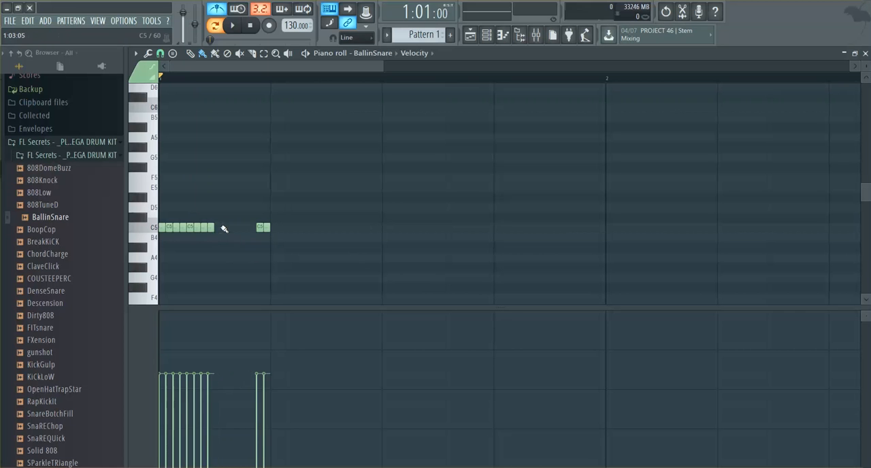
# Step: Refill the gap in the first beat with short C5 notes, removing the misplaced notes painted along the way
pyautogui.moveTo(216, 225); pyautogui.dragTo(250, 239)
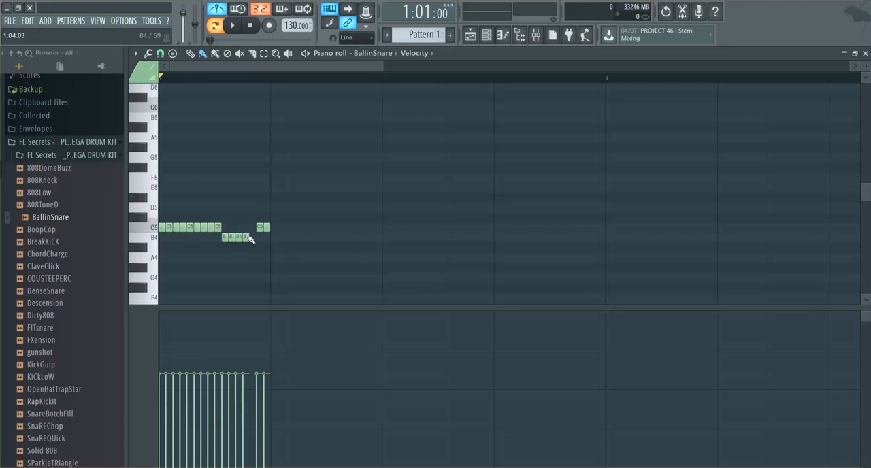
pyautogui.rightClick(238, 237)
pyautogui.rightClick(230, 237)
pyautogui.rightClick(224, 237)
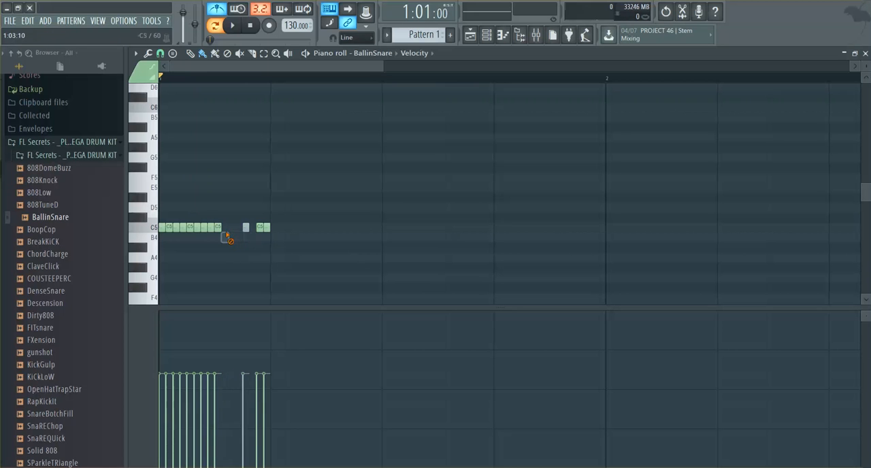
pyautogui.rightClick(246, 229)
pyautogui.moveTo(227, 228); pyautogui.dragTo(255, 232)
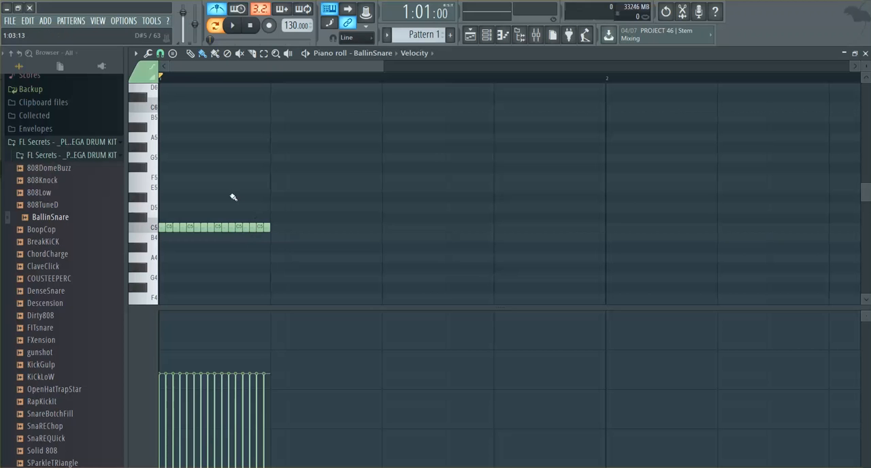
# Step: Play back the one-beat C5 roll twice
pyautogui.click(233, 26)
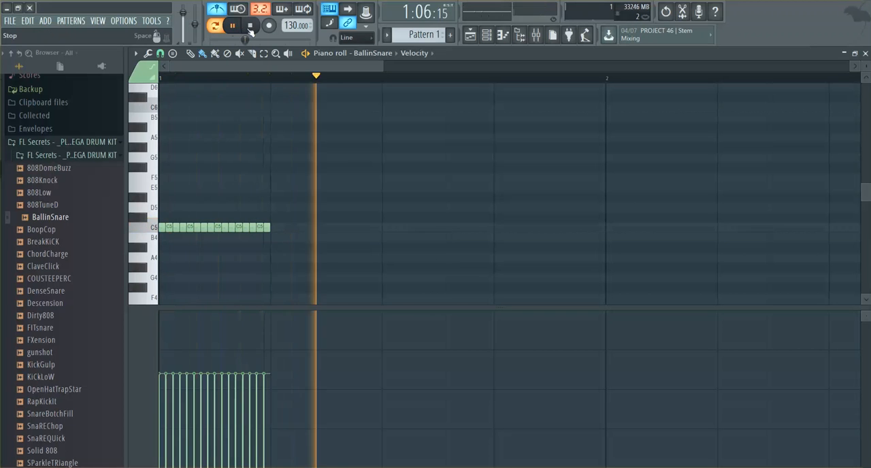
pyautogui.click(248, 25)
pyautogui.click(234, 25)
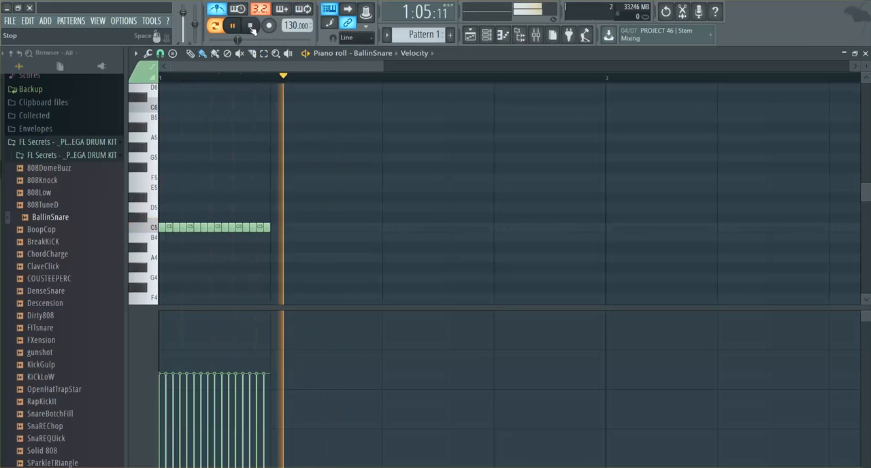
pyautogui.click(252, 25)
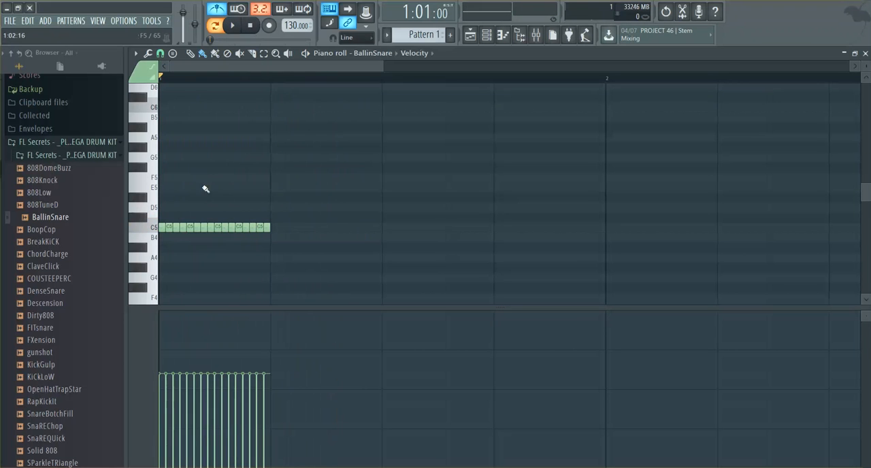
# Step: Try the 1/4 beat snap setting, then return the piano roll's snap to 1/4 step
pyautogui.click(160, 53)
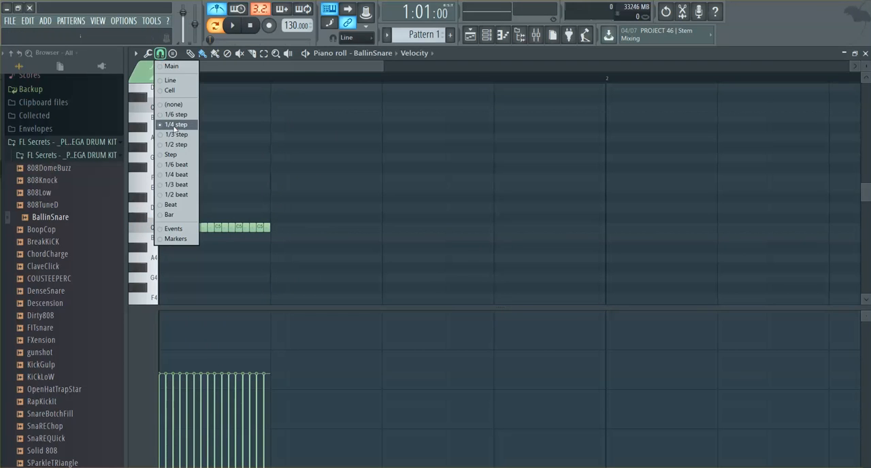
pyautogui.click(175, 126)
pyautogui.click(160, 54)
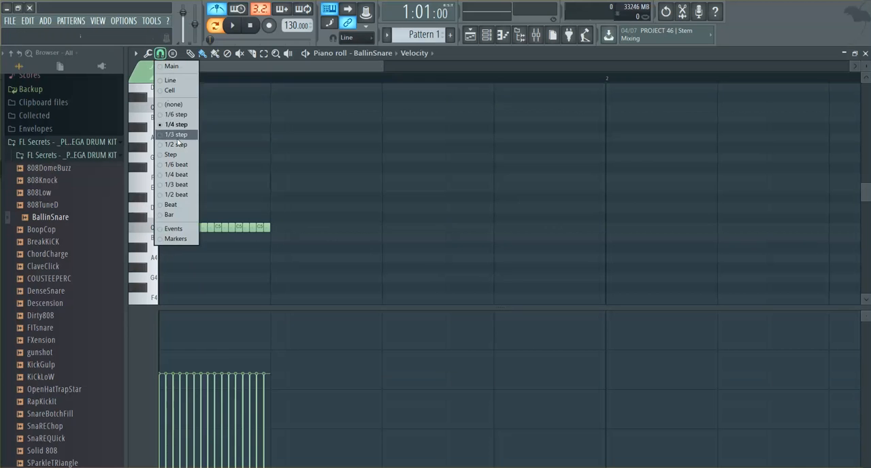
pyautogui.click(184, 175)
pyautogui.click(160, 53)
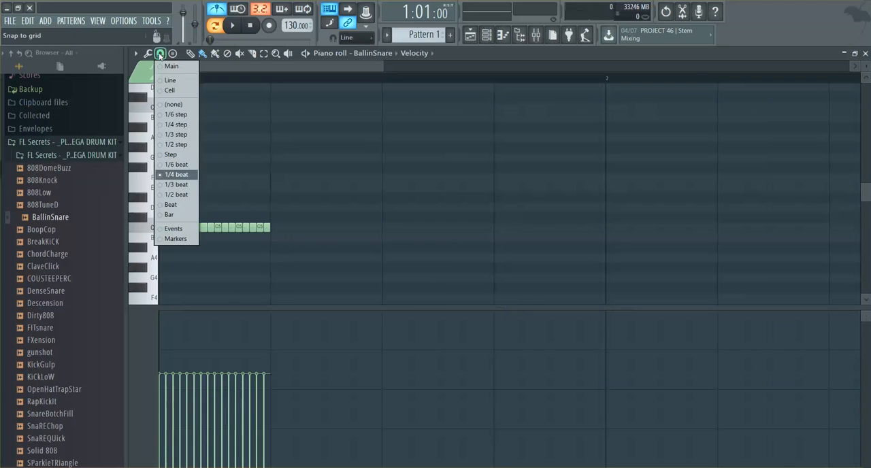
pyautogui.click(177, 130)
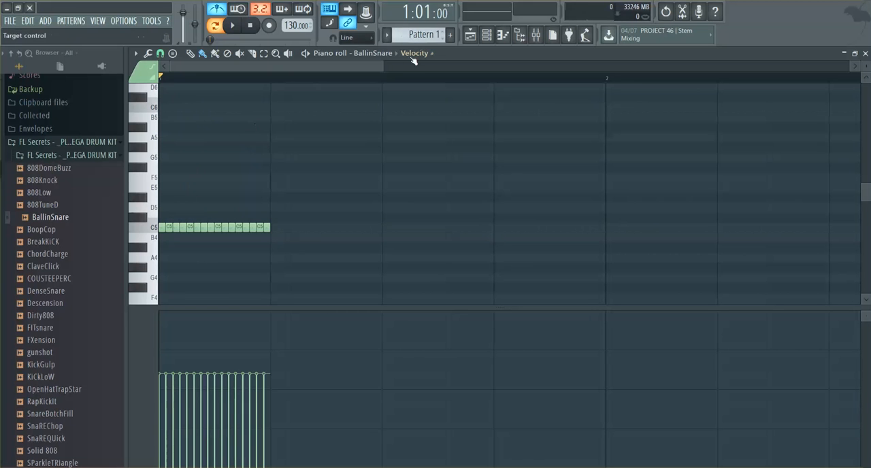
# Step: Show the note pan values and draw a gently wavy pan curve across the C5 roll during playback
pyautogui.moveTo(383, 63); pyautogui.dragTo(442, 63)
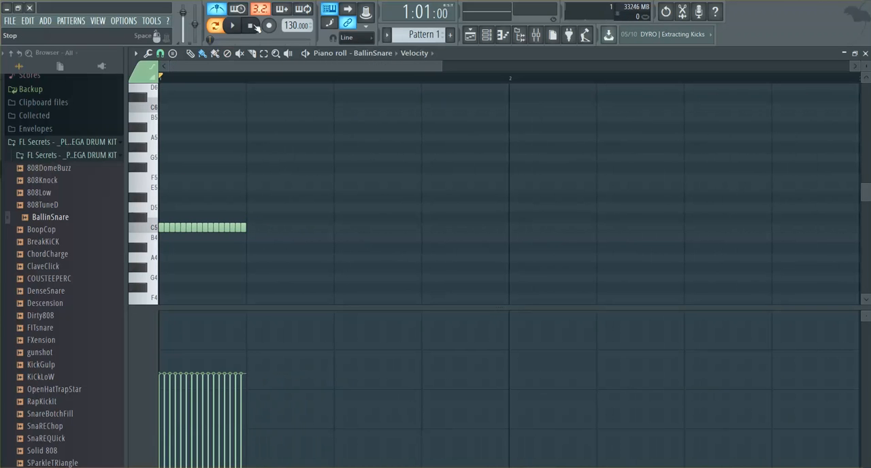
pyautogui.click(241, 28)
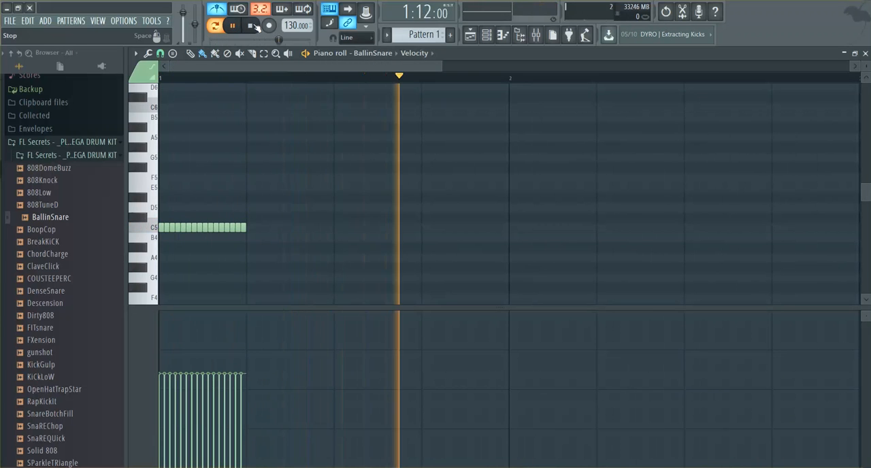
pyautogui.click(416, 53)
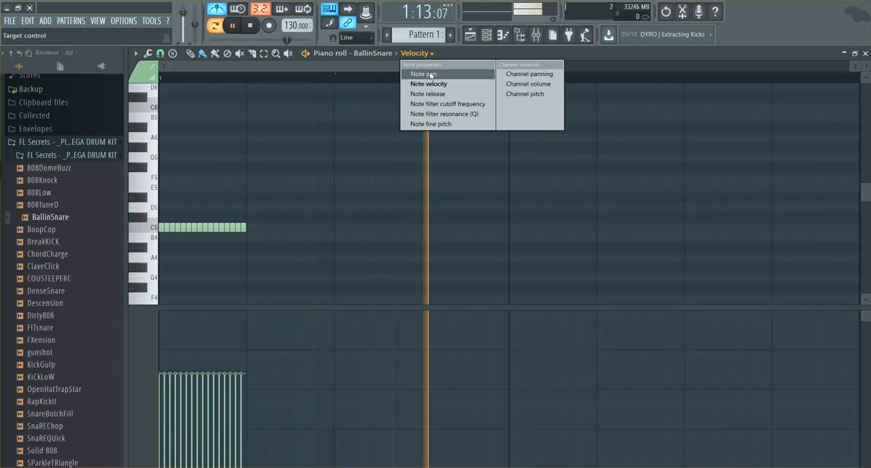
pyautogui.click(418, 72)
pyautogui.moveTo(209, 374)
pyautogui.mouseDown()
pyautogui.moveTo(166, 388)
pyautogui.moveTo(246, 390)
pyautogui.mouseUp()
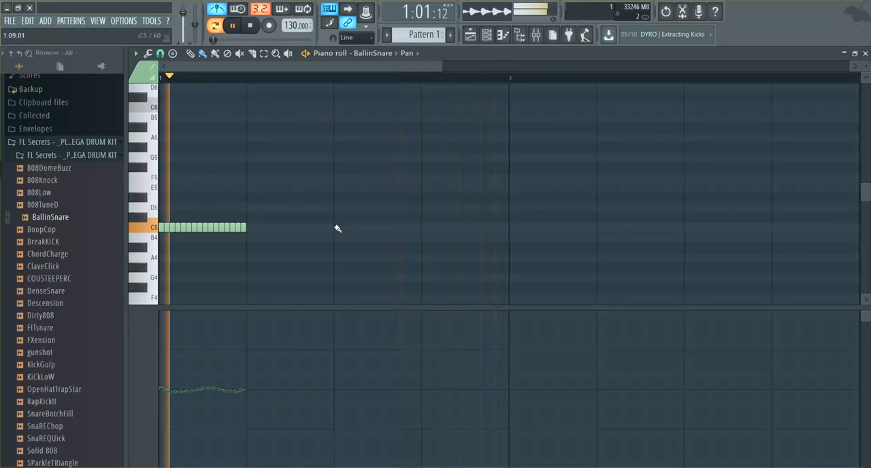
pyautogui.click(249, 26)
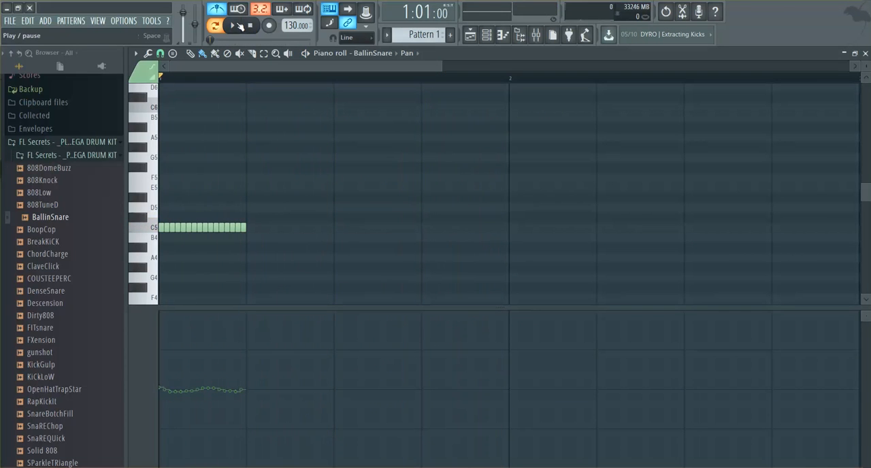
# Step: Start playback, paint a second roll of short C5 and B4 notes from beat 3 of bar 1, and close the piano roll
pyautogui.click(239, 25)
pyautogui.moveTo(337, 228); pyautogui.dragTo(429, 234)
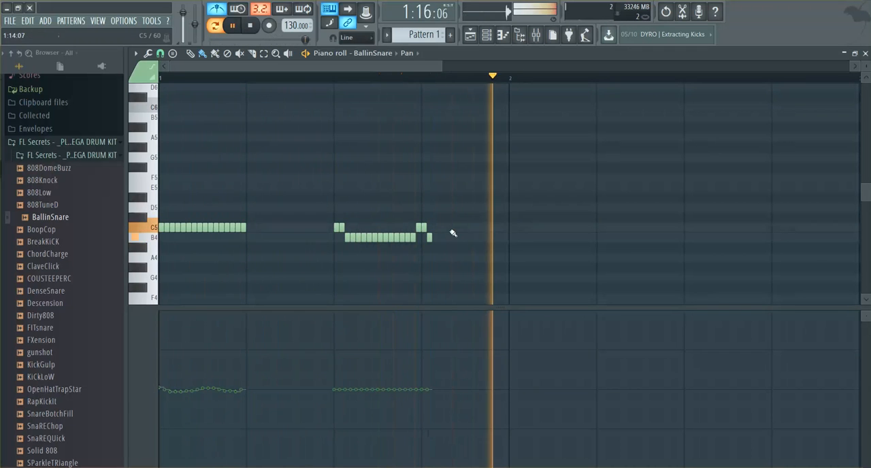
pyautogui.click(866, 54)
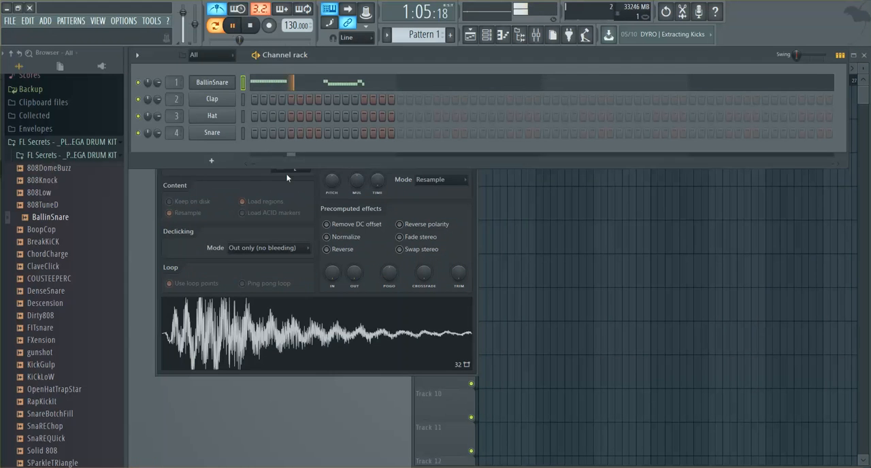
# Step: Replace the Snare channel's sample with 808Low and program its hits on steps 1, 3, 23, 33, 35, 55 and 61
pyautogui.click(42, 179)
pyautogui.moveTo(44, 193); pyautogui.dragTo(212, 132)
pyautogui.click(255, 134)
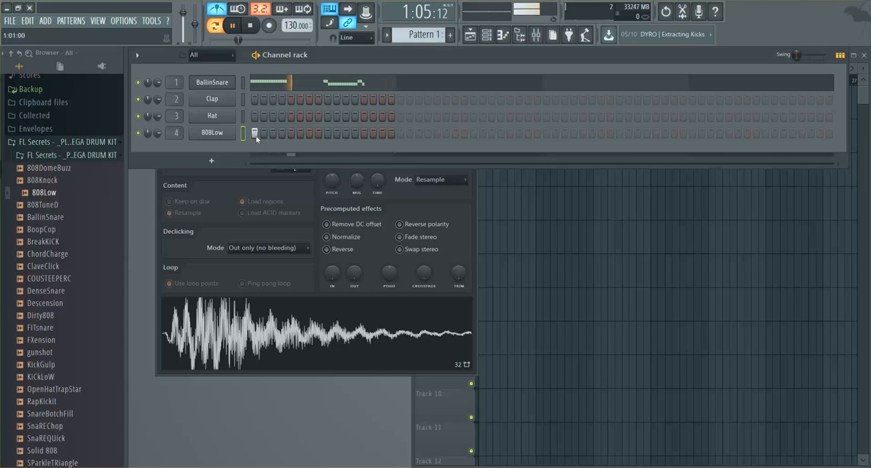
pyautogui.click(456, 133)
pyautogui.click(611, 133)
pyautogui.click(748, 133)
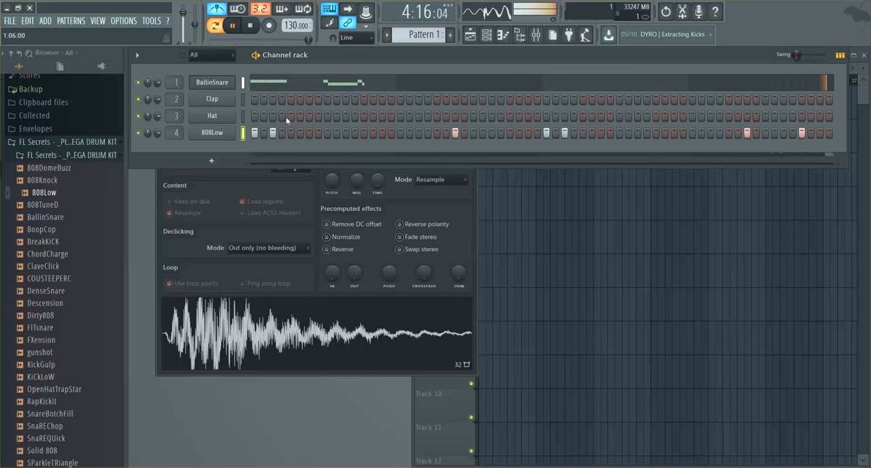
# Step: Open the 808Low channel's settings, and add BreakKiCK as a new channel below it after auditioning the neighbouring kit samples
pyautogui.click(213, 135)
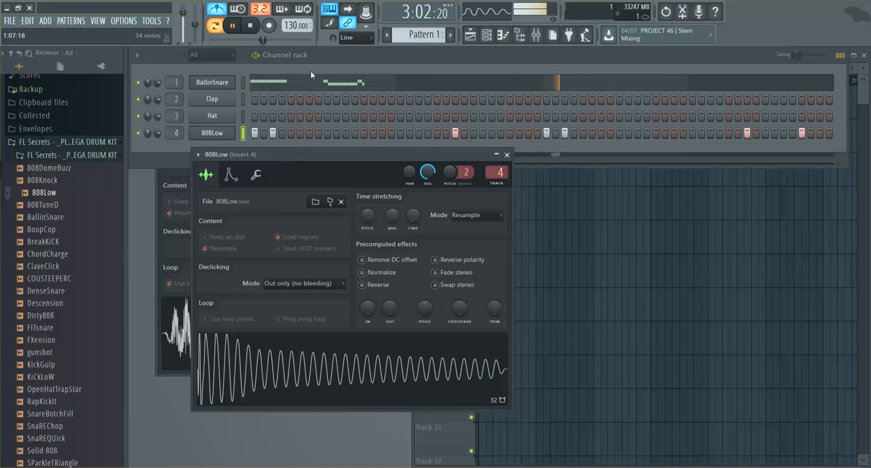
pyautogui.click(335, 58)
pyautogui.click(62, 181)
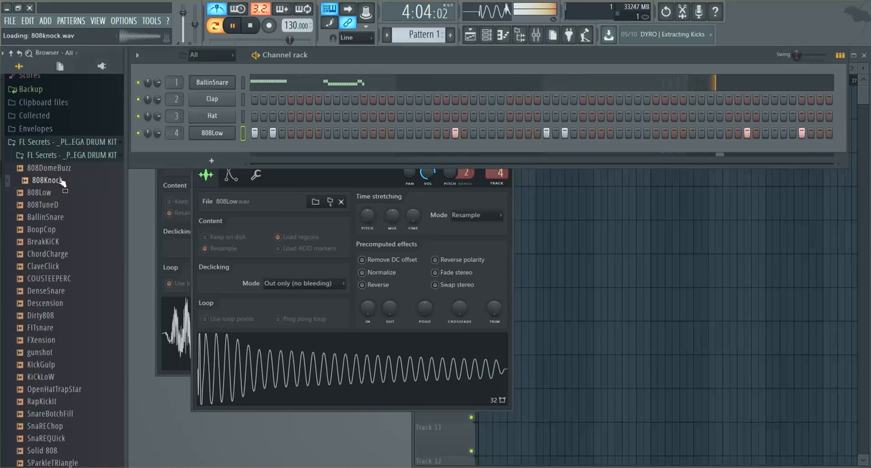
pyautogui.click(60, 193)
pyautogui.click(60, 204)
pyautogui.click(60, 217)
pyautogui.click(60, 230)
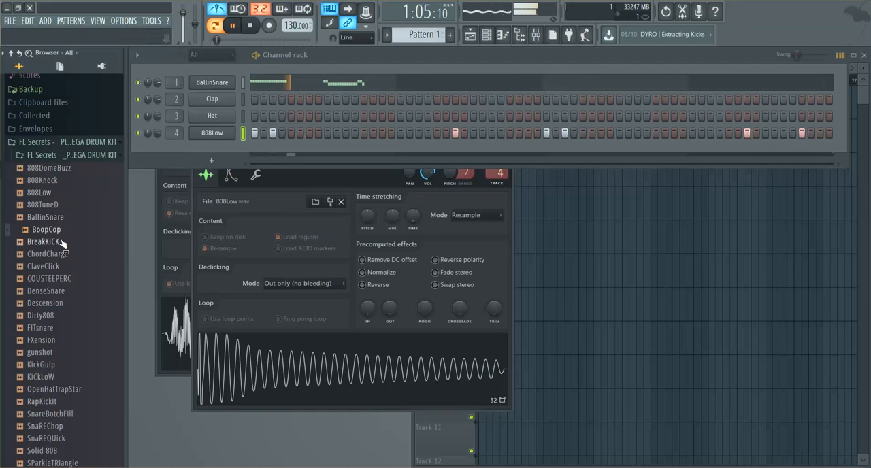
pyautogui.click(61, 242)
pyautogui.moveTo(62, 242); pyautogui.dragTo(234, 144)
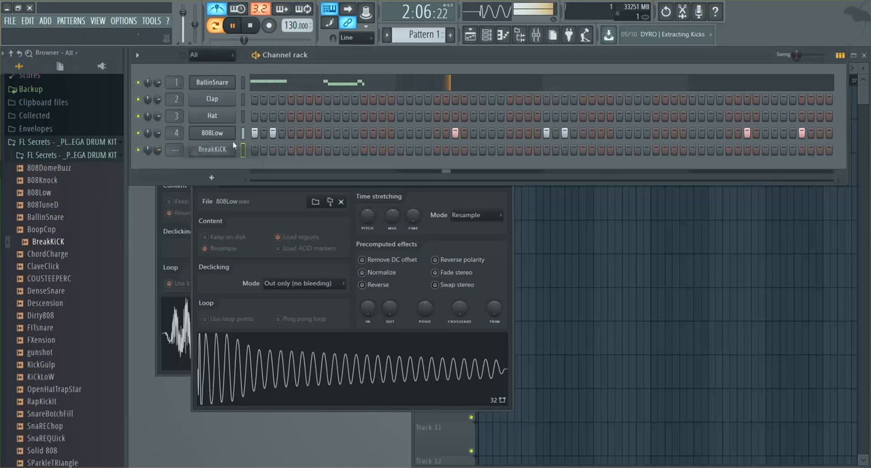
# Step: Program BreakKiCK on the same steps as 808Low and route it to mixer track 5
pyautogui.click(255, 150)
pyautogui.click(264, 150)
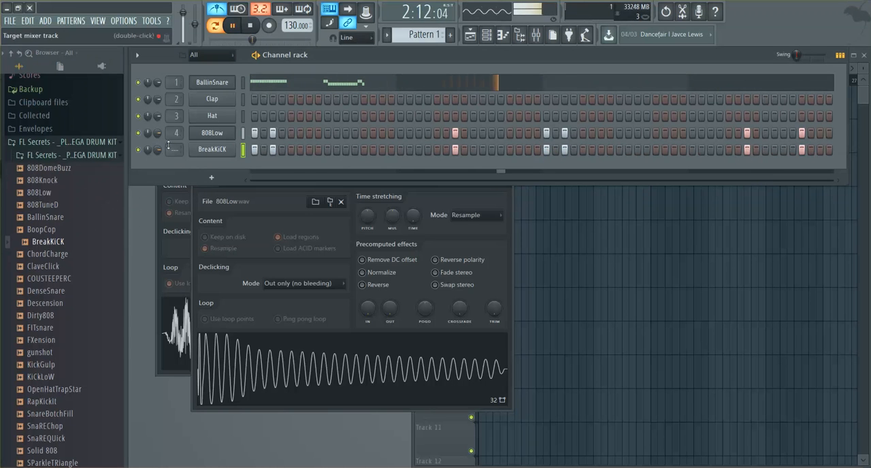
pyautogui.moveTo(170, 150); pyautogui.dragTo(170, 138)
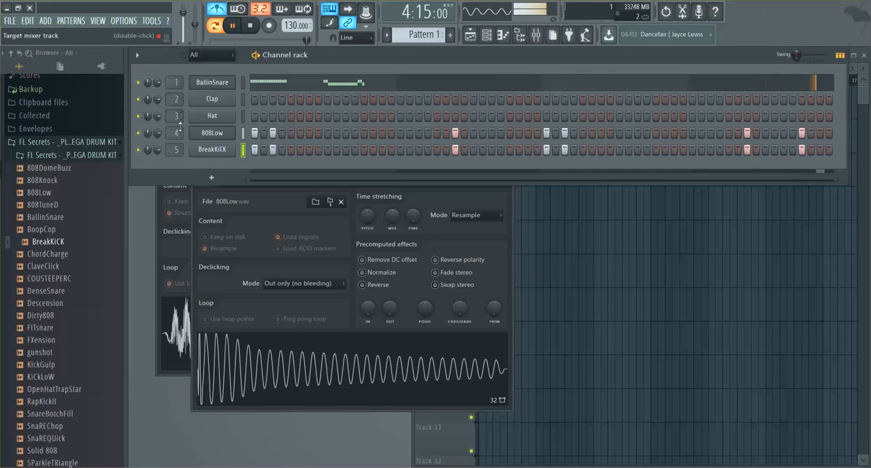
# Step: Add FITsnare as a new channel below BreakKiCK and place its hits on steps 9, 25, 41 and 57
pyautogui.click(47, 329)
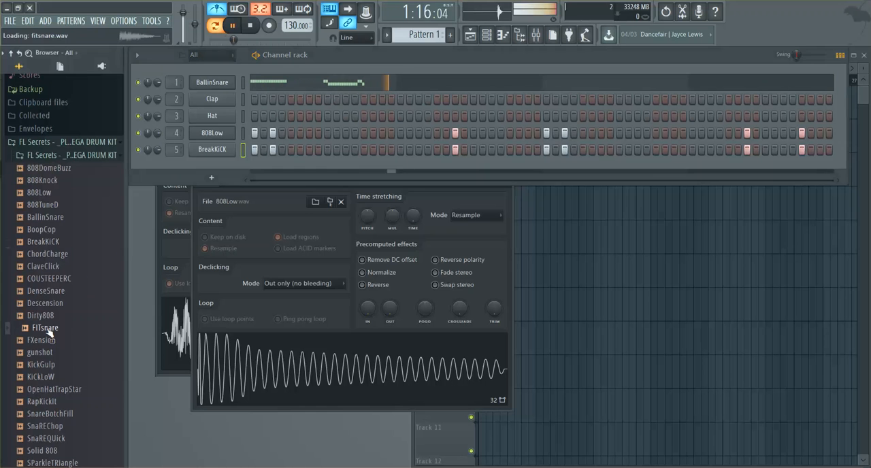
pyautogui.moveTo(42, 330); pyautogui.dragTo(207, 164)
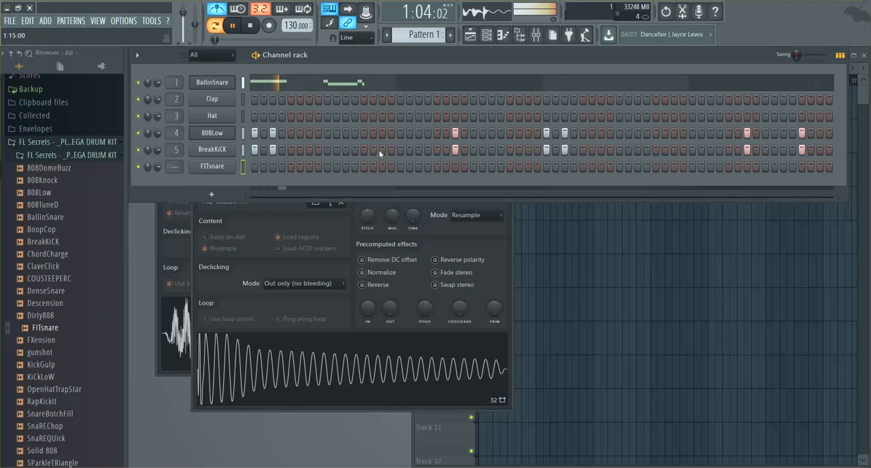
pyautogui.click(474, 166)
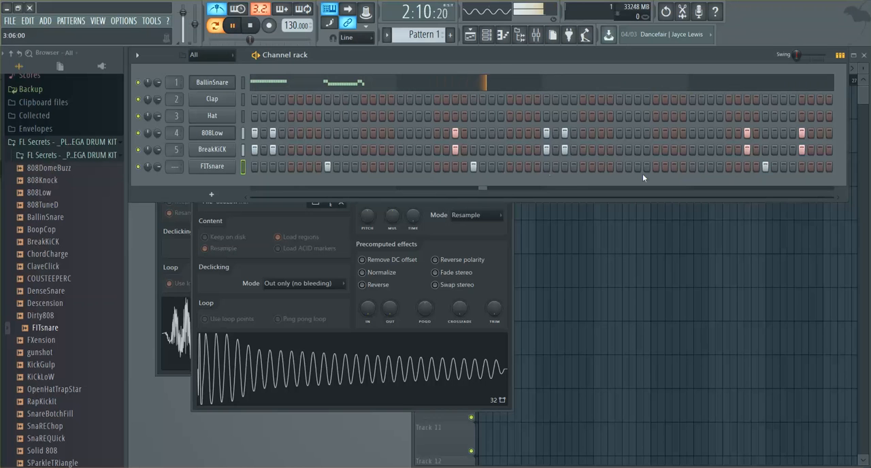
pyautogui.click(621, 166)
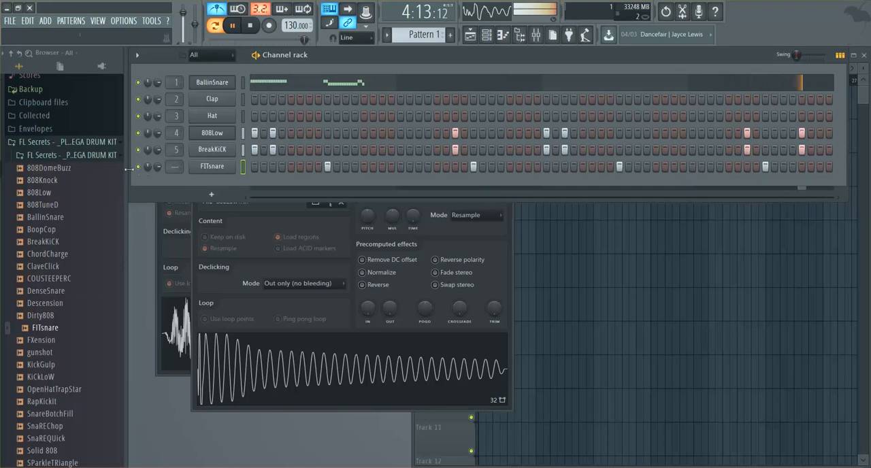
# Step: In the BallinSnare piano roll, move the first-beat C5 roll to the start of bar 4 and raise it to F5
pyautogui.click(271, 83)
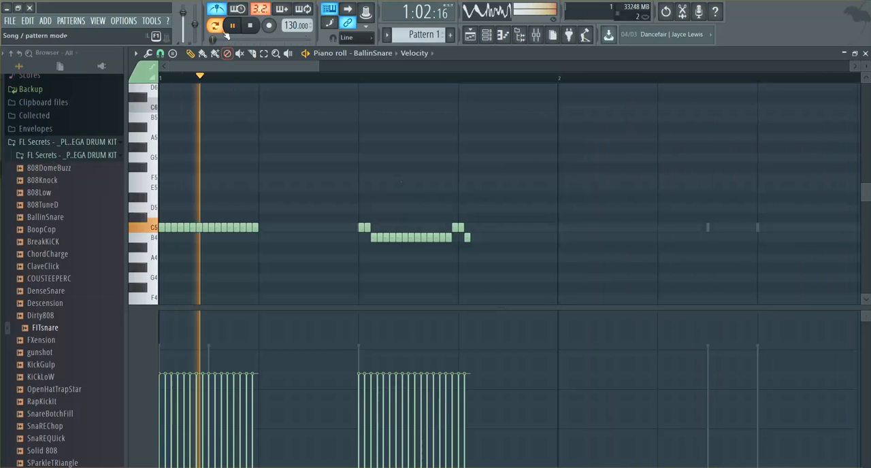
pyautogui.click(865, 53)
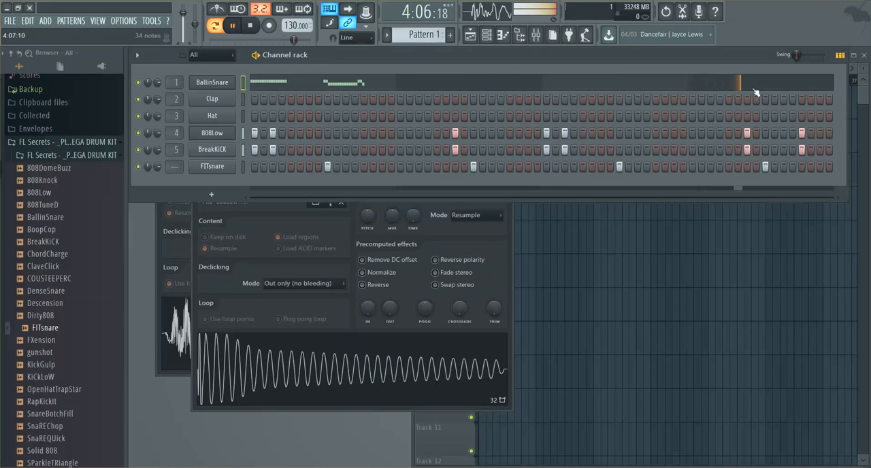
pyautogui.click(710, 82)
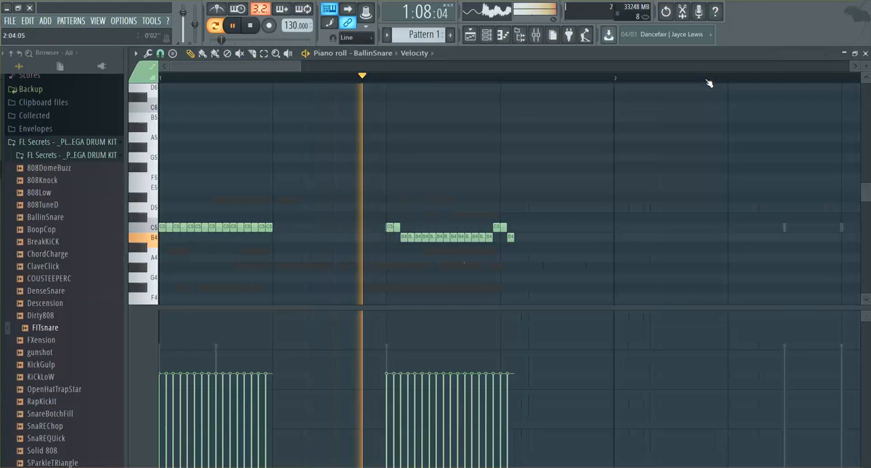
pyautogui.moveTo(282, 195); pyautogui.dragTo(178, 238)
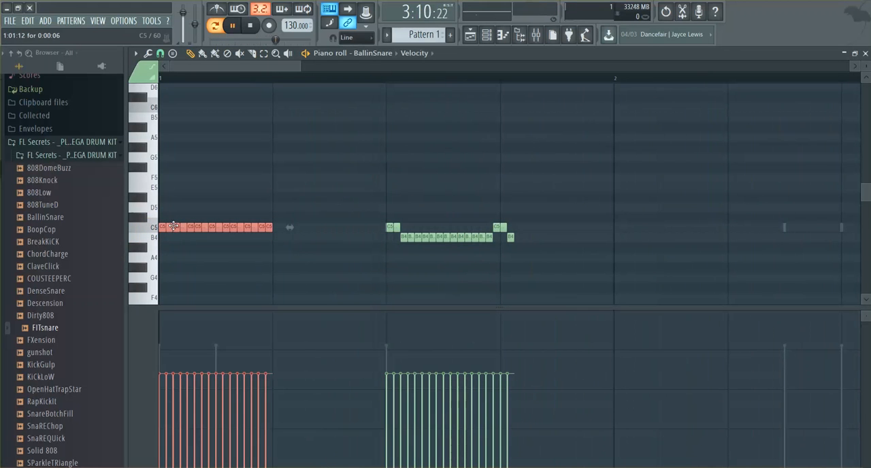
pyautogui.moveTo(182, 226); pyautogui.dragTo(856, 227)
pyautogui.moveTo(870, 198); pyautogui.dragTo(813, 179)
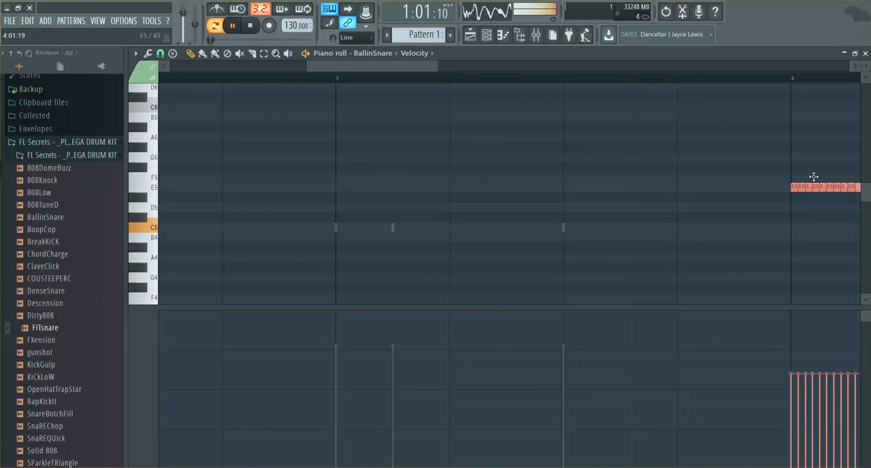
# Step: Lower the later notes of the bar 4 roll to C5 and play from just before bar 4
pyautogui.moveTo(324, 66); pyautogui.dragTo(415, 65)
pyautogui.moveTo(488, 153); pyautogui.dragTo(466, 234)
pyautogui.click(293, 77)
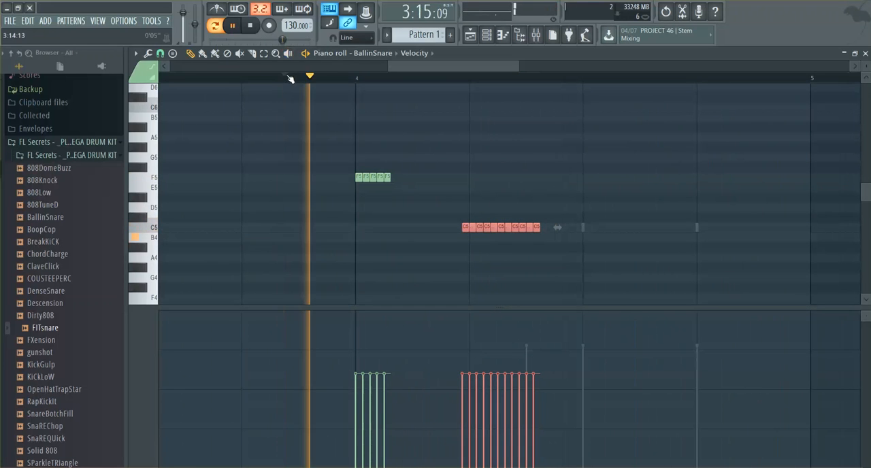
# Step: Extend the F5 roll at the start of bar 4 to ten short notes with the Paint tool and stop playback
pyautogui.click(398, 176)
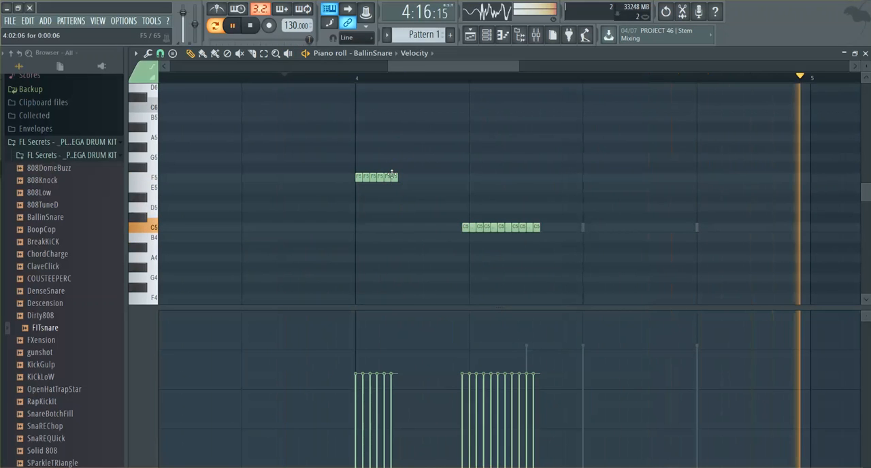
pyautogui.click(399, 177)
pyautogui.moveTo(399, 177); pyautogui.dragTo(392, 177)
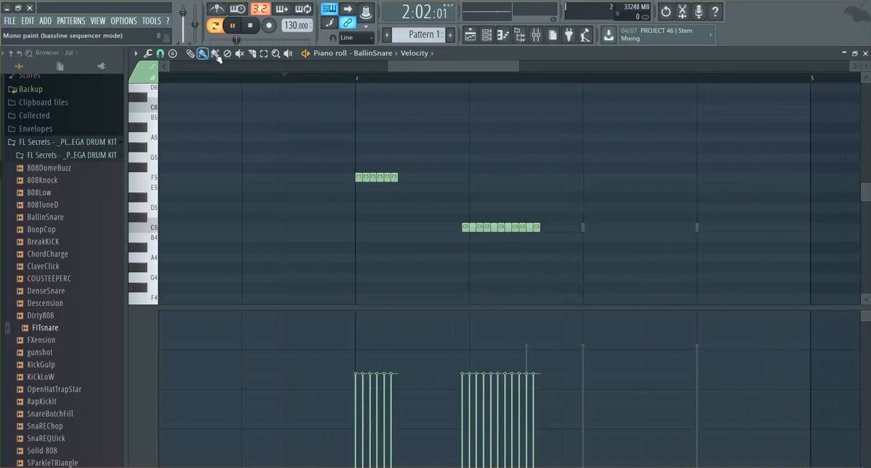
pyautogui.click(402, 177)
pyautogui.click(409, 177)
pyautogui.click(416, 177)
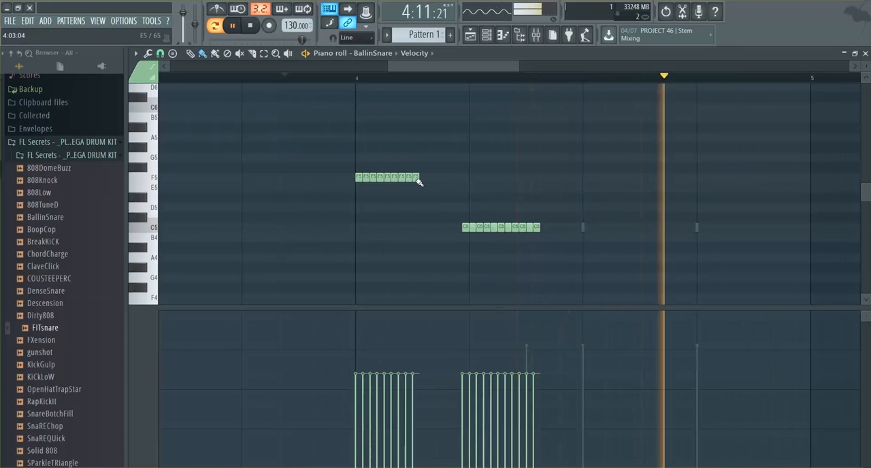
pyautogui.moveTo(409, 177); pyautogui.dragTo(408, 177)
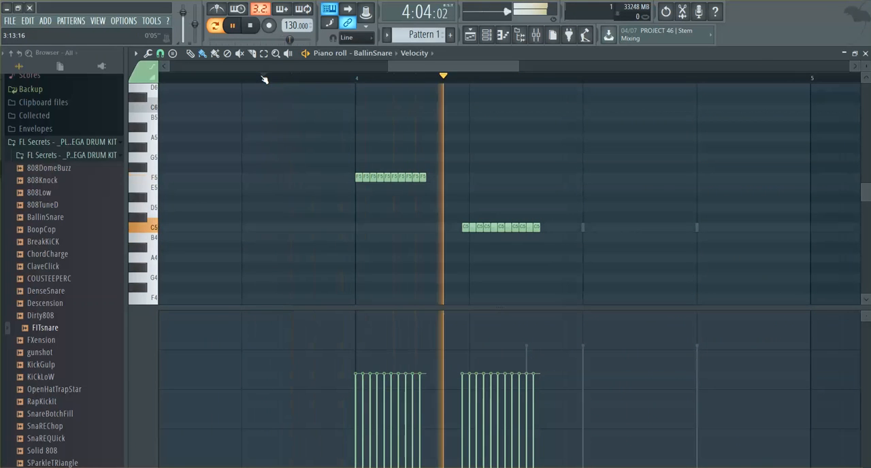
pyautogui.press('space')
# Step: Shift the C5 roll to start exactly on beat 2 of bar 4 and play it back from the end of bar 3
pyautogui.moveTo(449, 184); pyautogui.dragTo(555, 265)
pyautogui.moveTo(503, 228); pyautogui.dragTo(511, 228)
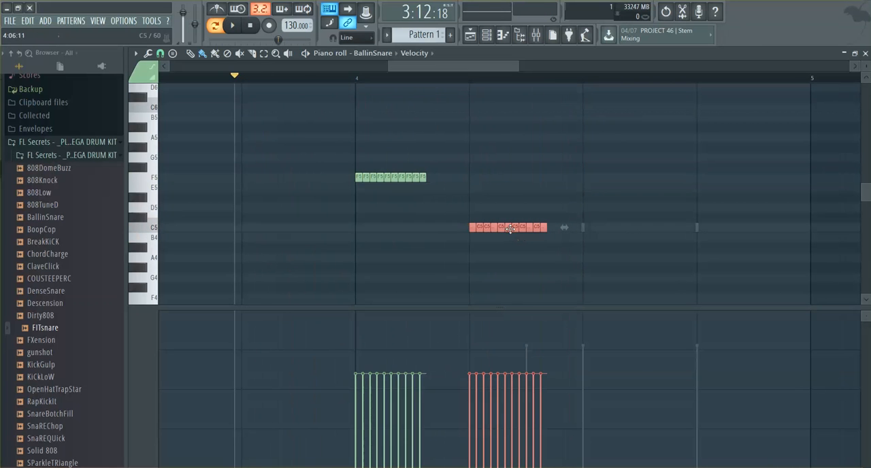
pyautogui.click(260, 78)
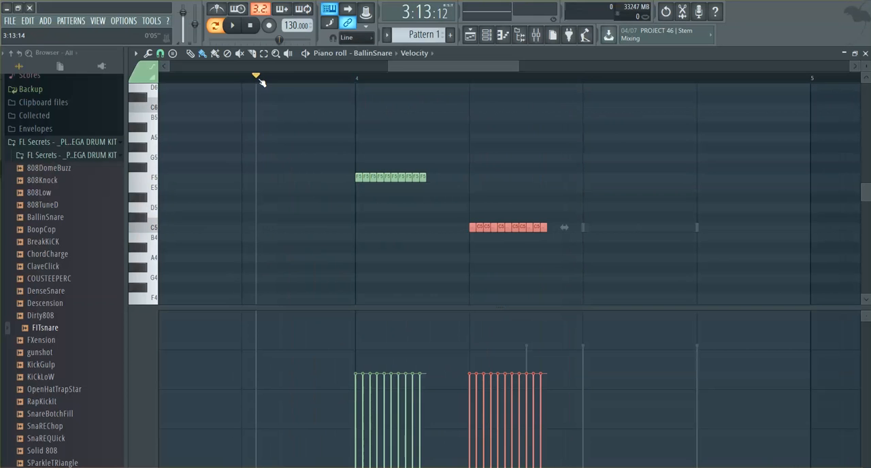
pyautogui.press('space')
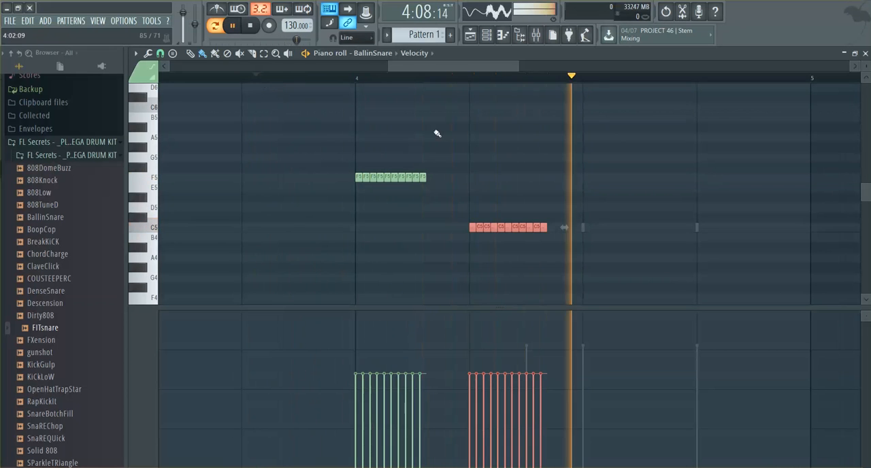
pyautogui.press('space')
# Step: Copy the C5 roll to G4 on beat 3 and D#4 on beat 4 of bar 4, and play the descending rolls
pyautogui.moveTo(446, 173); pyautogui.dragTo(608, 297)
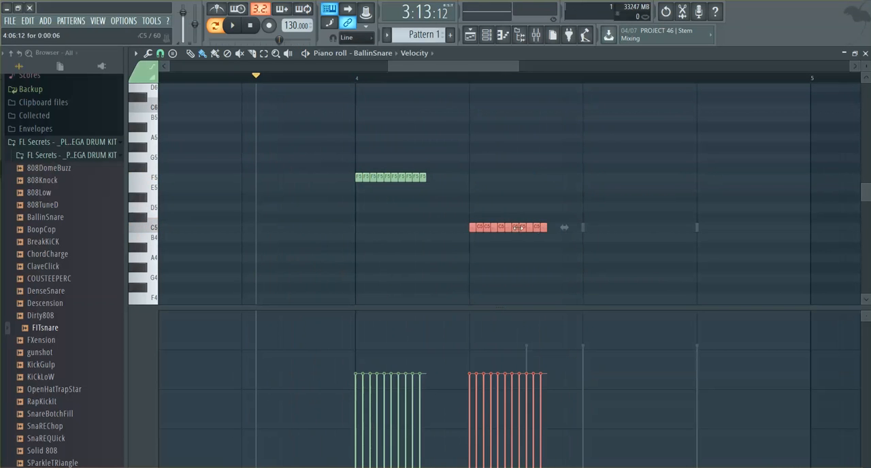
pyautogui.moveTo(522, 228)
pyautogui.keyDown('shift'); pyautogui.mouseDown()
pyautogui.moveTo(608, 274)
pyautogui.moveTo(630, 311)
pyautogui.moveTo(639, 292)
pyautogui.moveTo(622, 214)
pyautogui.moveTo(623, 247)
pyautogui.moveTo(745, 288)
pyautogui.mouseUp(); pyautogui.keyUp('shift')
pyautogui.press('space')
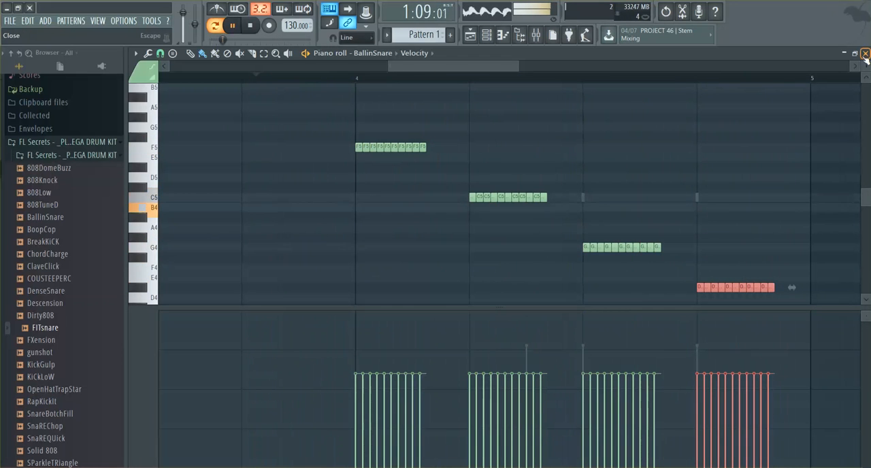
# Step: Delete the remaining BallinSnare roll notes in bar 1
pyautogui.moveTo(485, 67); pyautogui.dragTo(275, 80)
pyautogui.keyDown('ctrl'); pyautogui.moveTo(539, 142); pyautogui.dragTo(113, 247); pyautogui.keyUp('ctrl')
pyautogui.press('Delete')
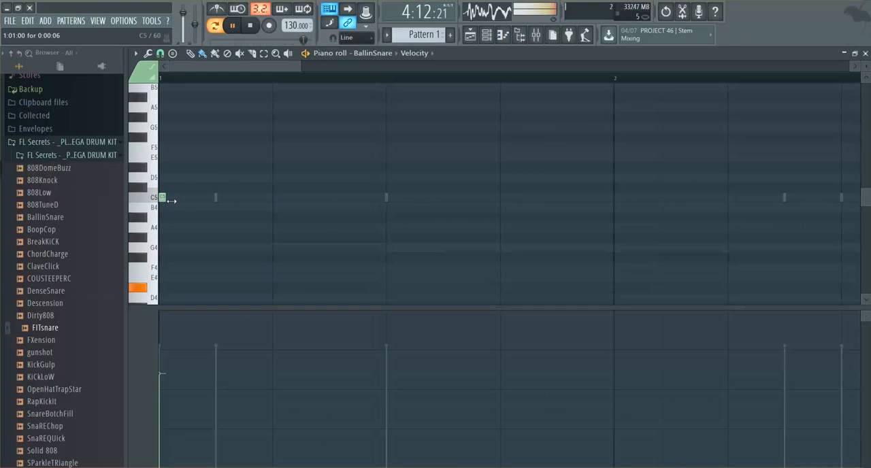
pyautogui.click(164, 197)
pyautogui.press('space')
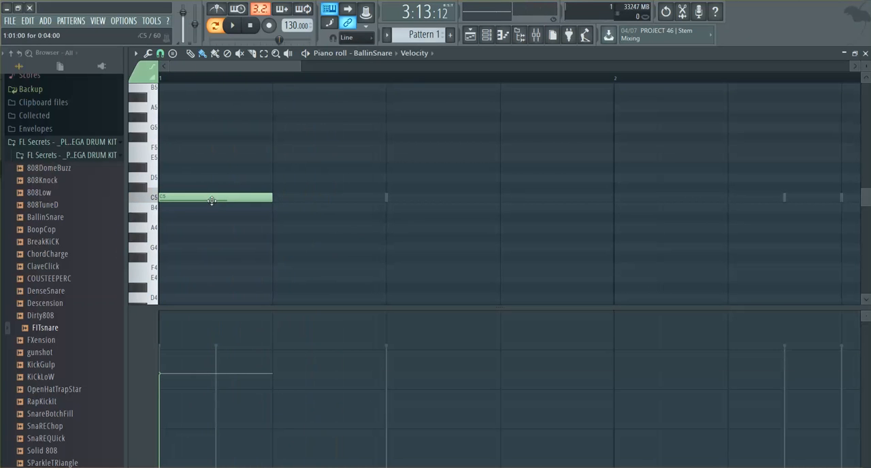
pyautogui.rightClick(212, 200)
pyautogui.press('space')
pyautogui.press('space')
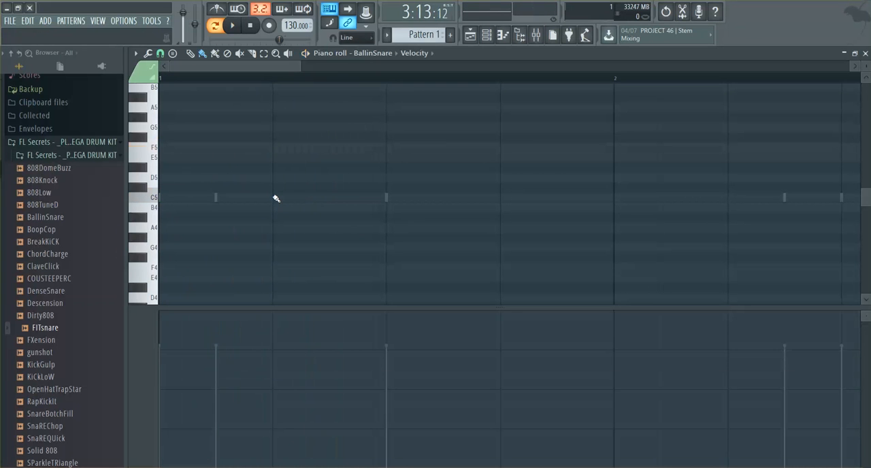
pyautogui.click(278, 200)
pyautogui.rightClick(305, 200)
# Step: Place C5 notes half a step long on beats 2 and 3 of bar 1
pyautogui.click(283, 196)
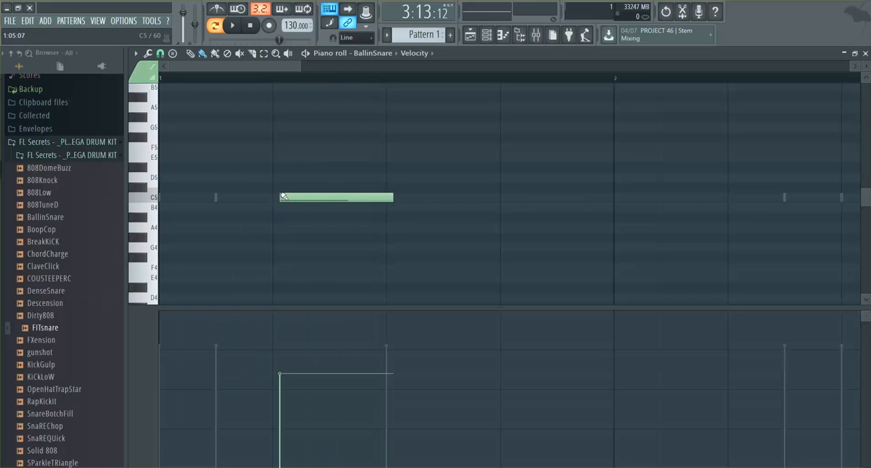
pyautogui.moveTo(288, 198); pyautogui.dragTo(281, 198)
pyautogui.moveTo(389, 196); pyautogui.dragTo(328, 191)
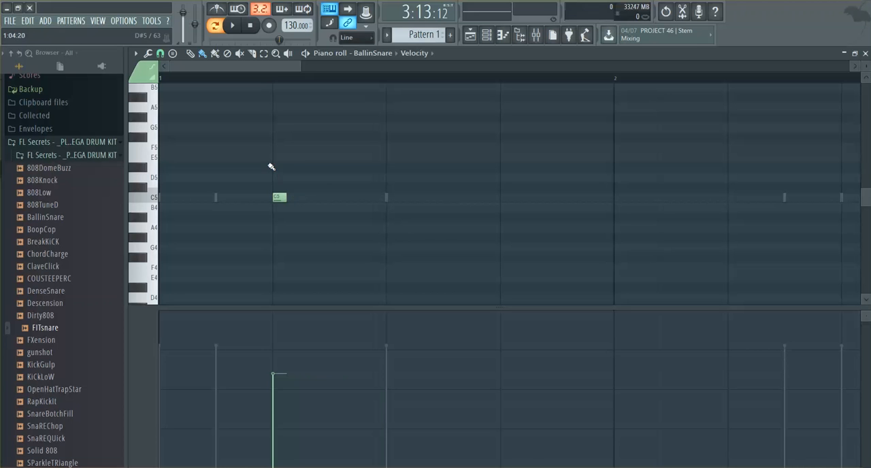
pyautogui.moveTo(271, 167); pyautogui.dragTo(323, 245)
pyautogui.click(387, 198)
pyautogui.press('space')
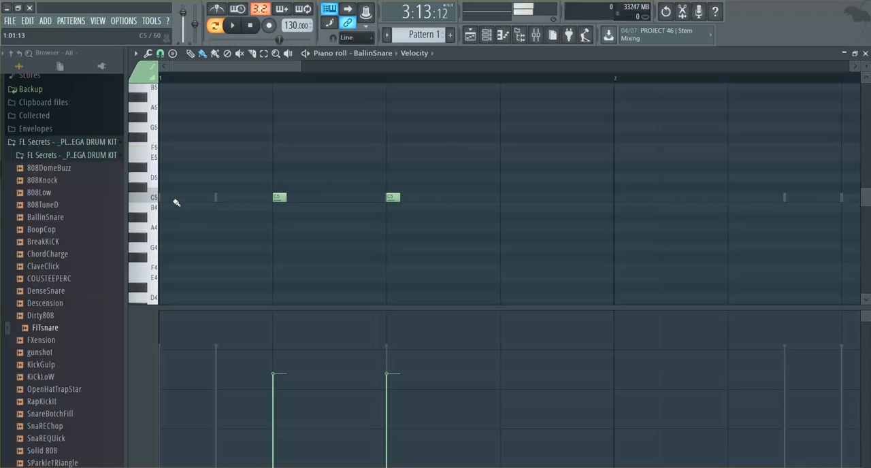
# Step: Add half-step C5 notes on beats 1 and 4 of bar 1 and start playback of the pattern
pyautogui.click(163, 199)
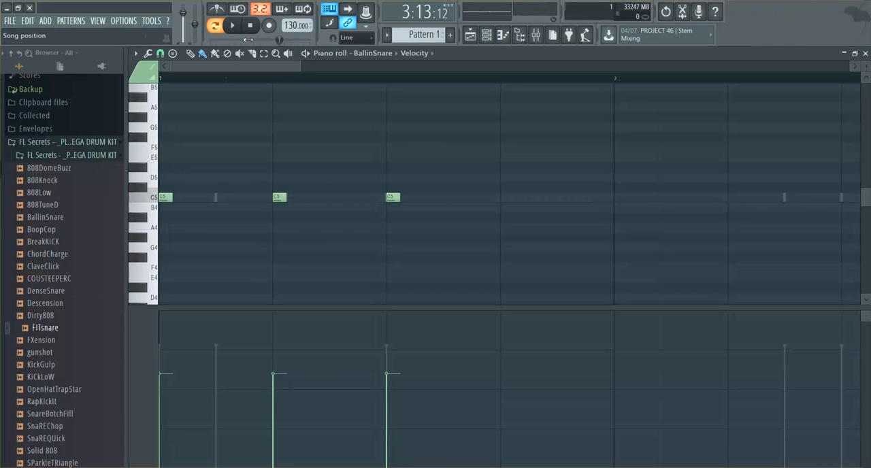
pyautogui.press('space')
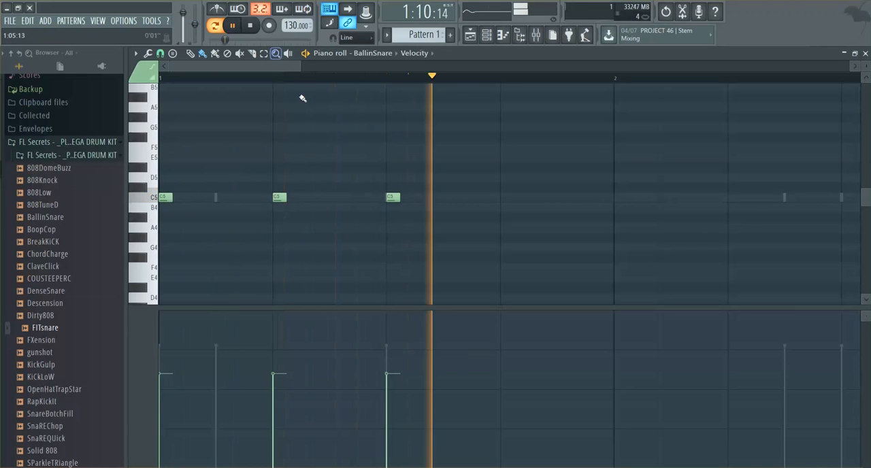
pyautogui.click(504, 197)
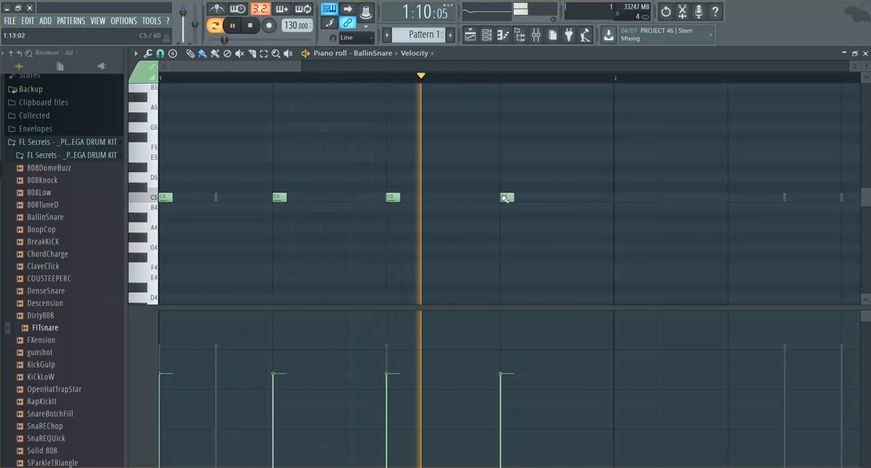
pyautogui.rightClick(504, 197)
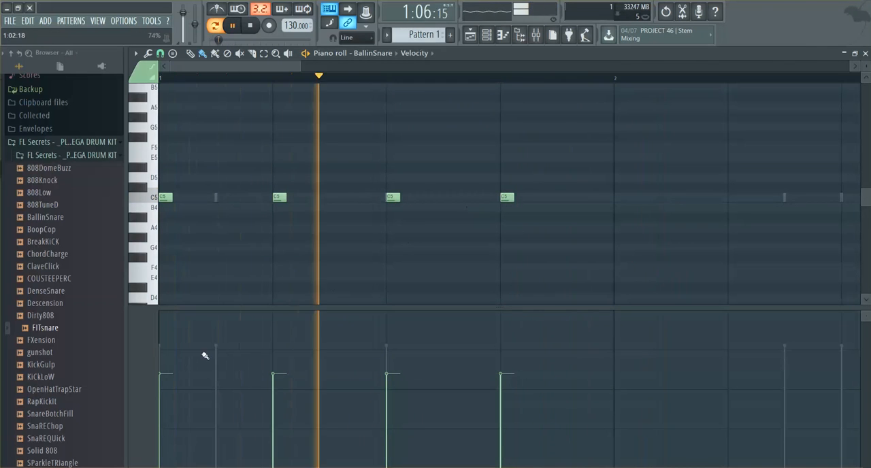
# Step: Raise the velocity of the four C5 notes in bar 1 to about 95%, replaying the pattern from the start
pyautogui.click(171, 337)
pyautogui.moveTo(171, 335); pyautogui.dragTo(171, 328)
pyautogui.press('space')
pyautogui.press('space')
pyautogui.press('space')
pyautogui.moveTo(276, 344); pyautogui.dragTo(280, 317)
pyautogui.click(394, 318)
pyautogui.press('space')
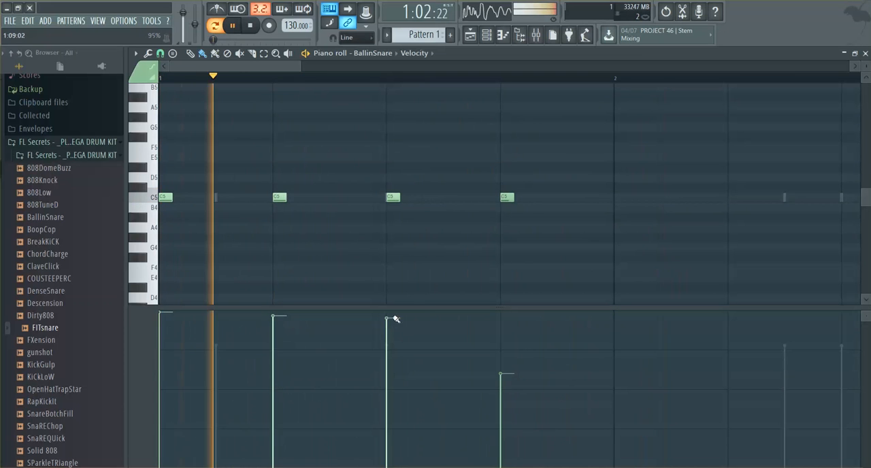
pyautogui.click(513, 326)
pyautogui.click(506, 319)
pyautogui.press('space')
pyautogui.press('space')
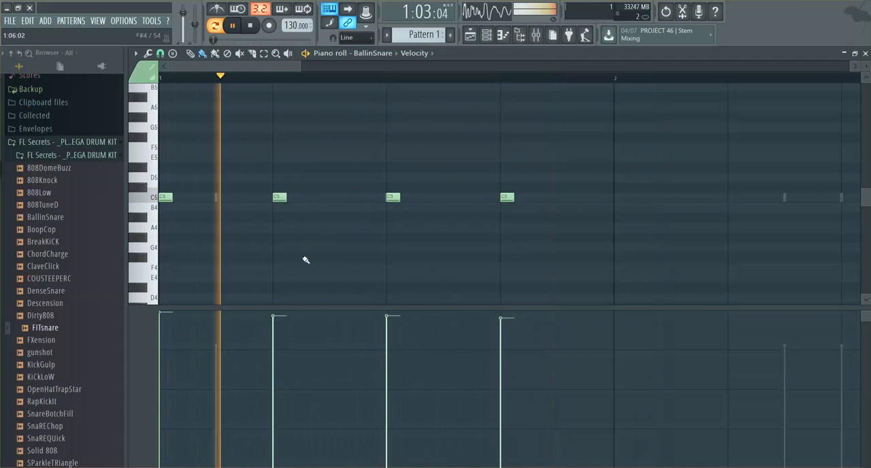
# Step: Add half-step C5 notes on beats 1 and 2 of bar 2 and stop playback
pyautogui.click(615, 198)
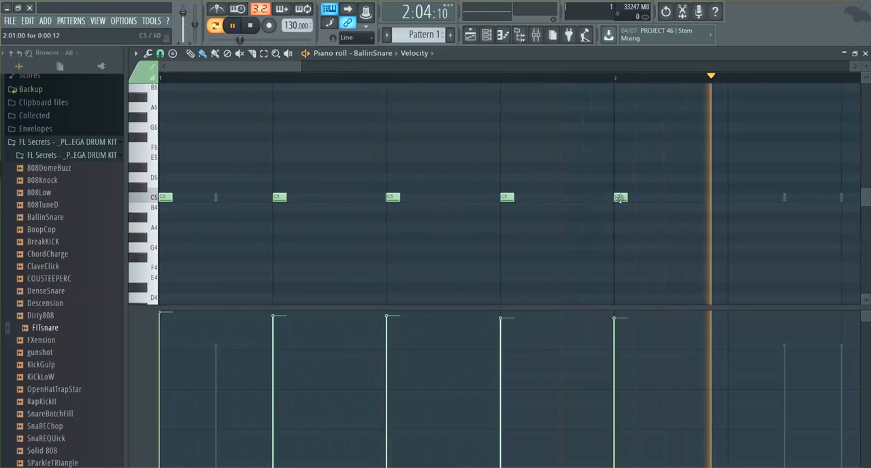
pyautogui.click(731, 197)
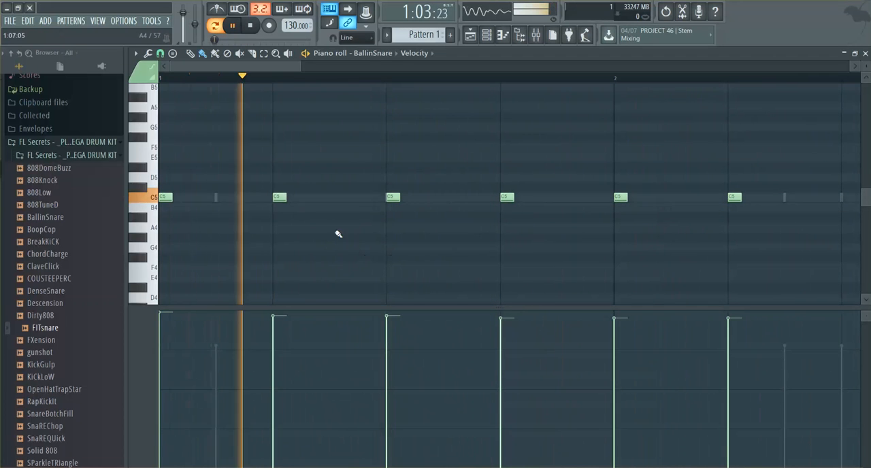
pyautogui.press('space')
# Step: Select the four C5 notes in bar 1 and stretch each one to the next with Quick Legato
pyautogui.moveTo(547, 134); pyautogui.dragTo(158, 243)
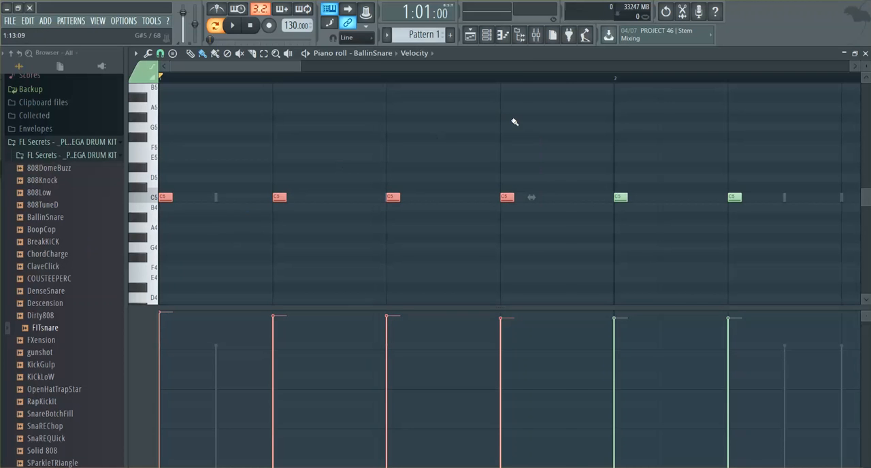
pyautogui.scroll(-3, 515, 122)
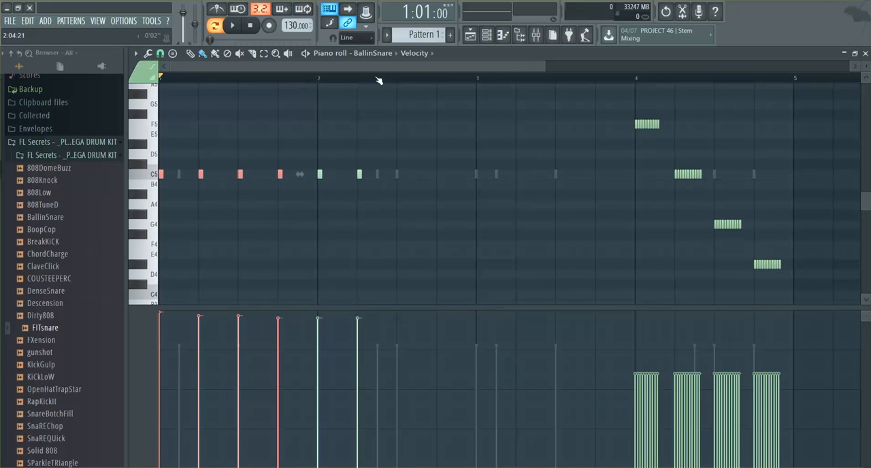
pyautogui.moveTo(545, 67); pyautogui.dragTo(267, 67)
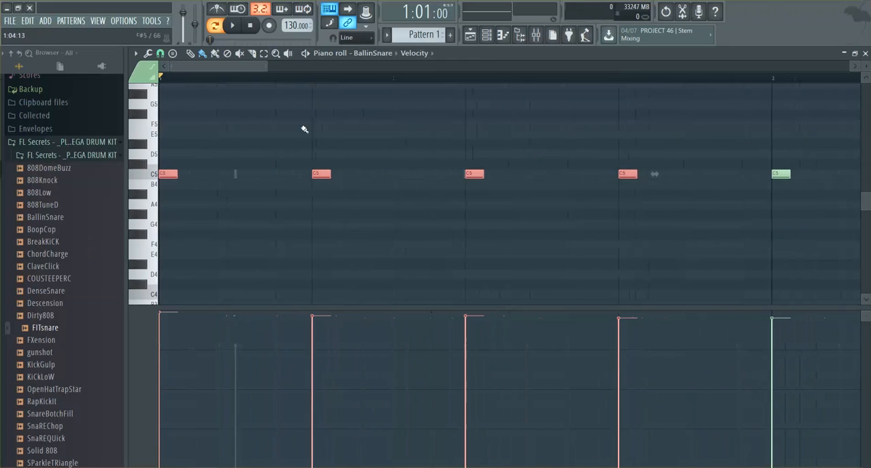
pyautogui.scroll(-3, 315, 137)
pyautogui.scroll(3, 316, 138)
pyautogui.moveTo(711, 102); pyautogui.dragTo(88, 275)
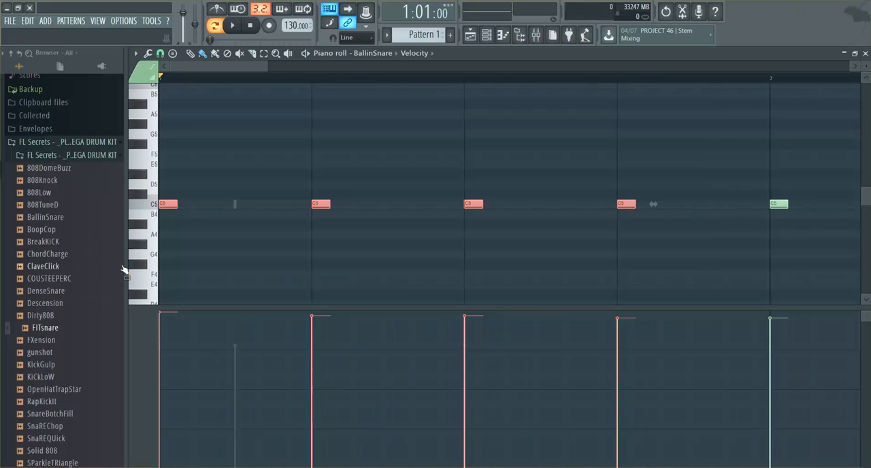
pyautogui.hotkey('ctrl', 'u')
pyautogui.hotkey('ctrl', 'z')
pyautogui.hotkey('ctrl', 'l')
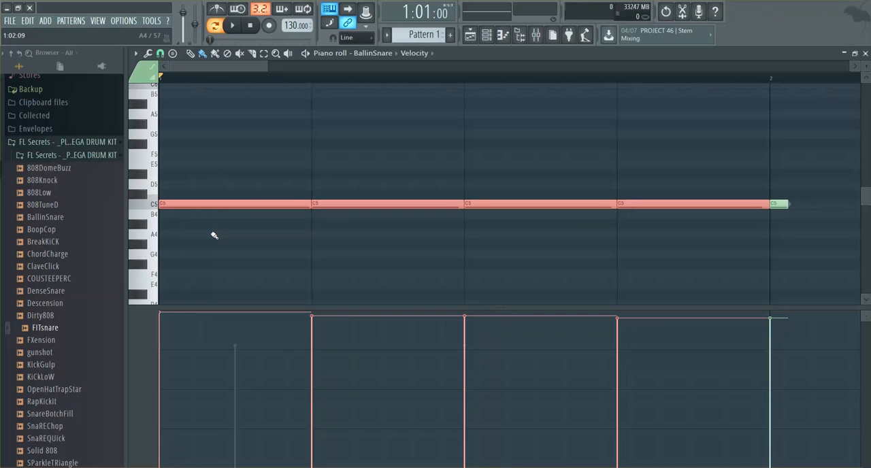
pyautogui.hotkey('ctrl', 'z')
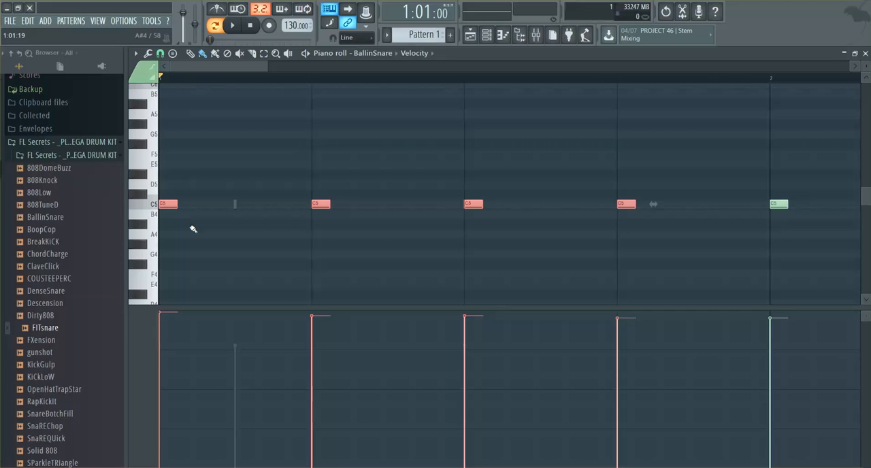
pyautogui.hotkey('ctrl', 'l')
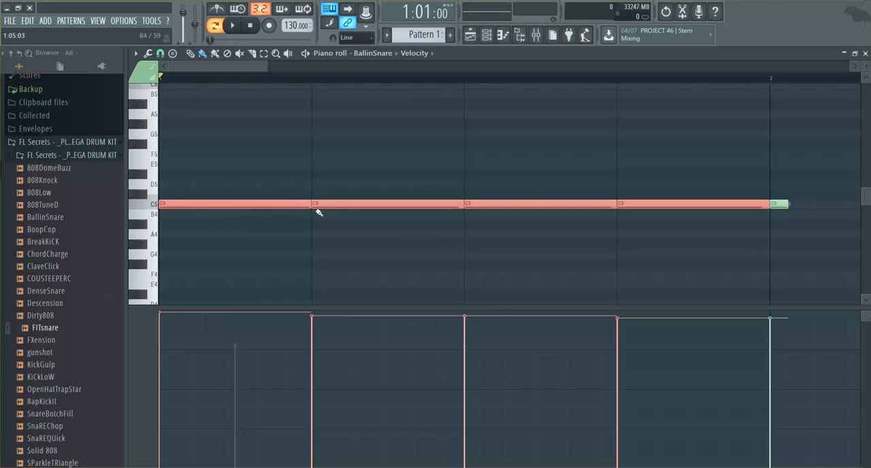
pyautogui.hotkey('ctrl', 'd')
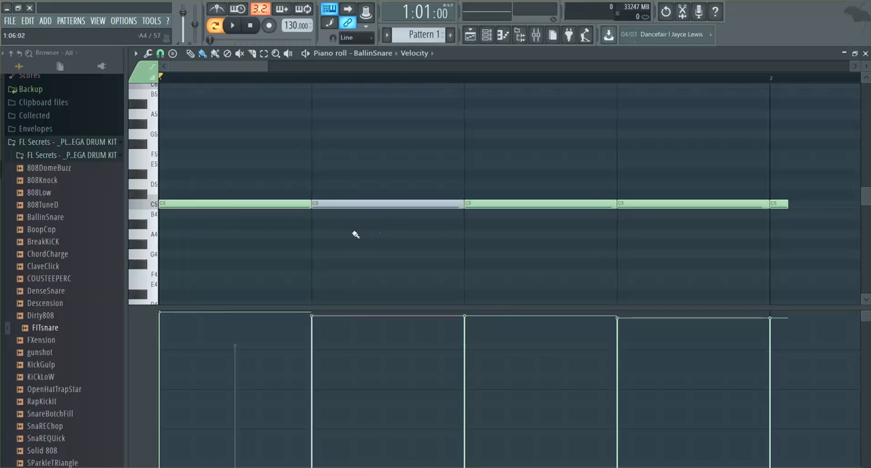
# Step: Move the beat 2 note of bar 1 to G#4, try shortening it to half a step, and undo the shortening
pyautogui.keyDown('shift'); pyautogui.click(313, 247); pyautogui.keyUp('shift')
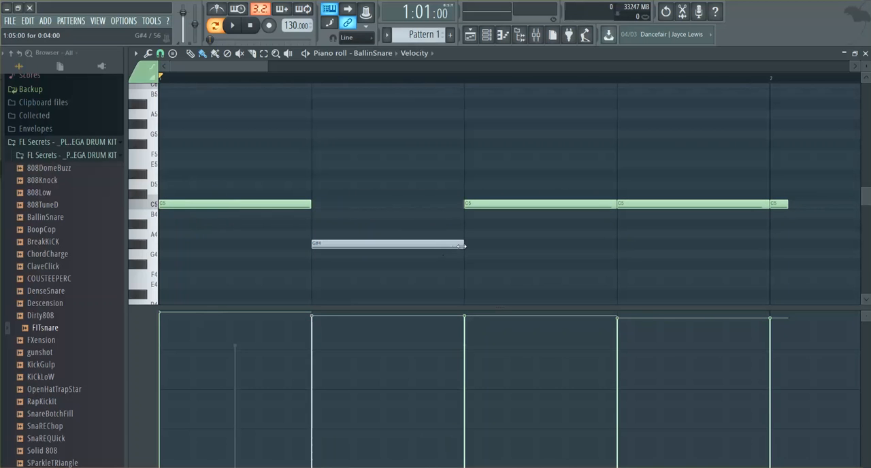
pyautogui.moveTo(461, 245); pyautogui.dragTo(330, 230)
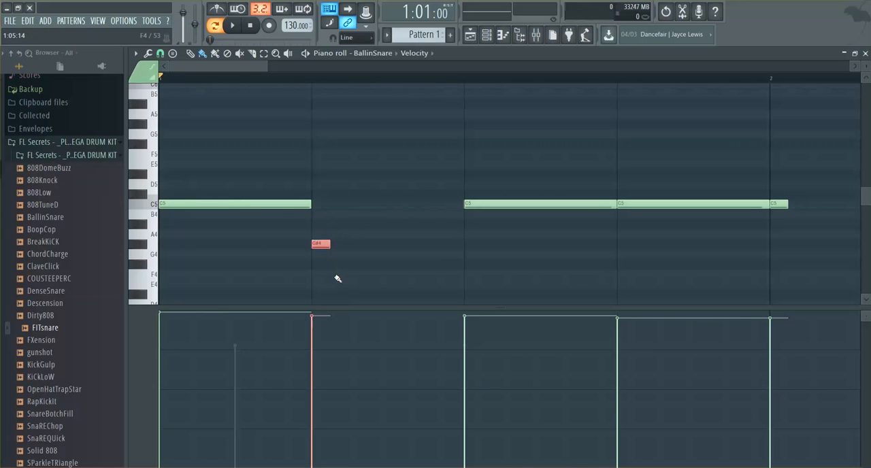
pyautogui.hotkey('ctrl', 'z')
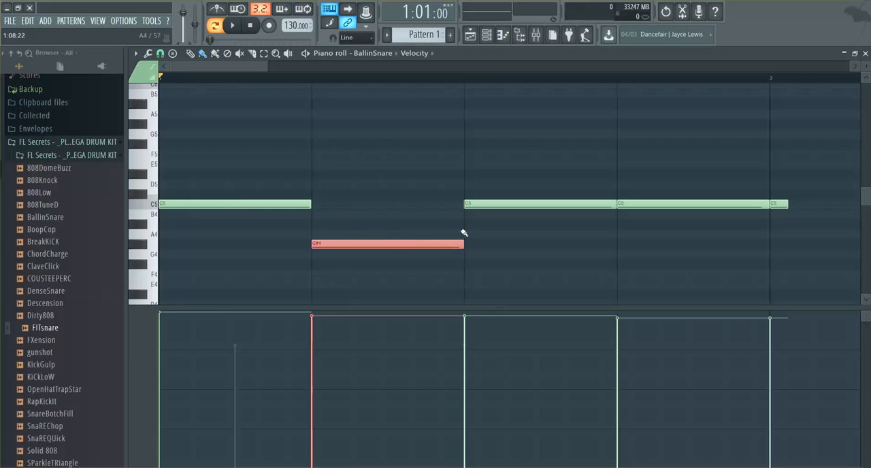
# Step: Delete the C5 note on beat 3 of bar 1, and stretch the shortened G#4 note to beat 4 with Quick Legato
pyautogui.rightClick(480, 204)
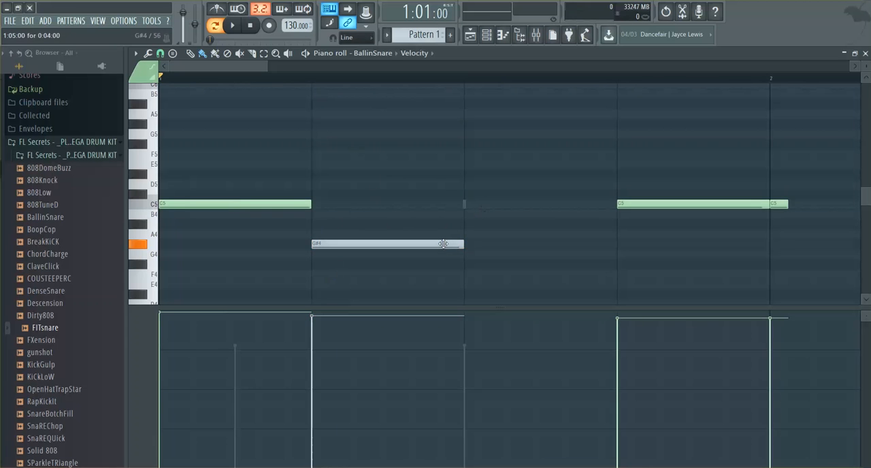
pyautogui.moveTo(463, 243); pyautogui.dragTo(319, 232)
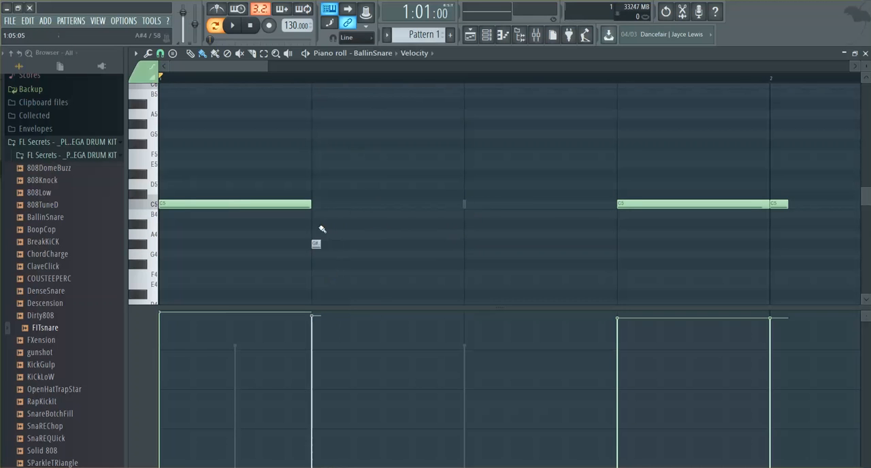
pyautogui.doubleClick(316, 244)
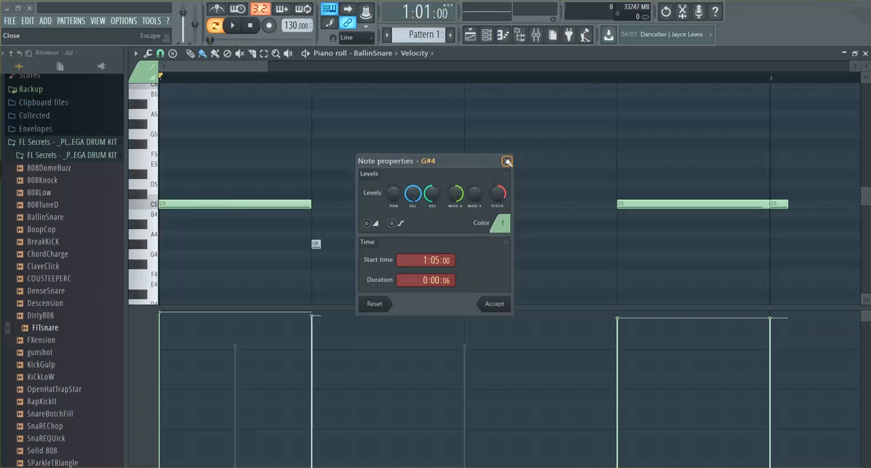
pyautogui.click(507, 161)
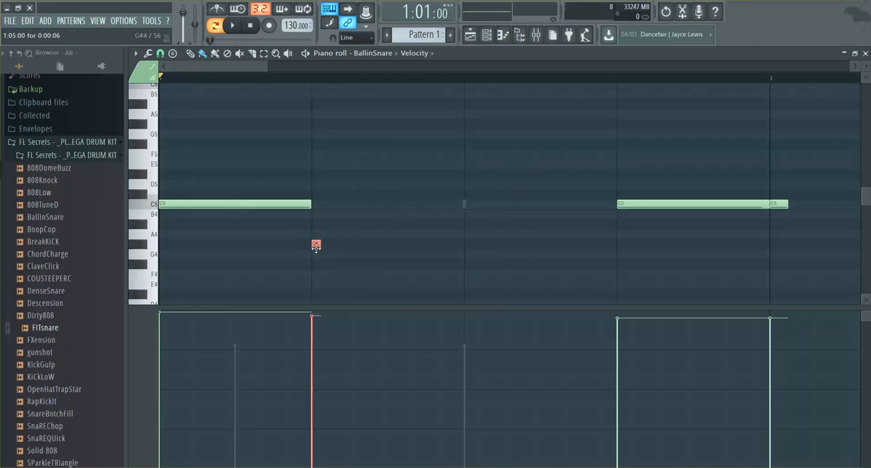
pyautogui.hotkey('ctrl', 'l')
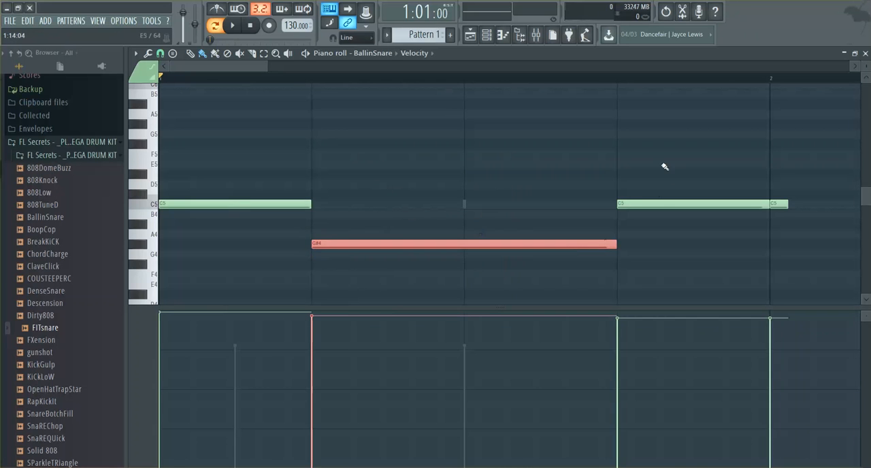
# Step: Trim the G#4 note to one beat and return it to C5, adding a one-beat C5 note on beat 3
pyautogui.moveTo(613, 245); pyautogui.dragTo(459, 243)
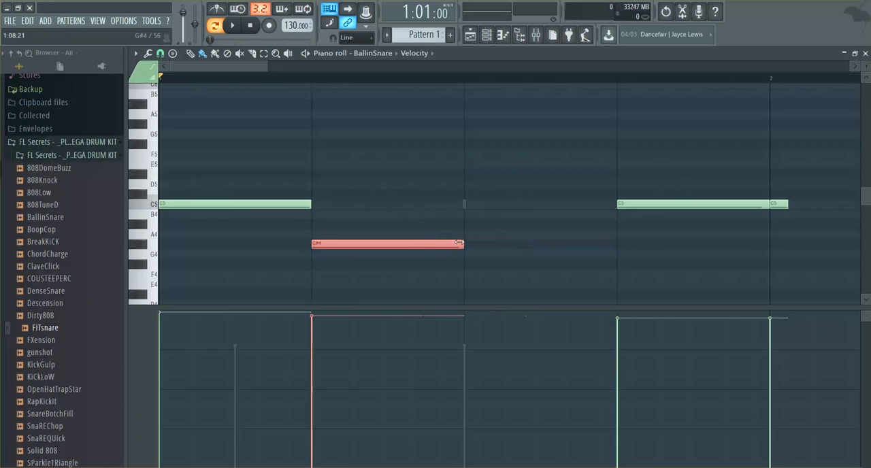
pyautogui.click(625, 205)
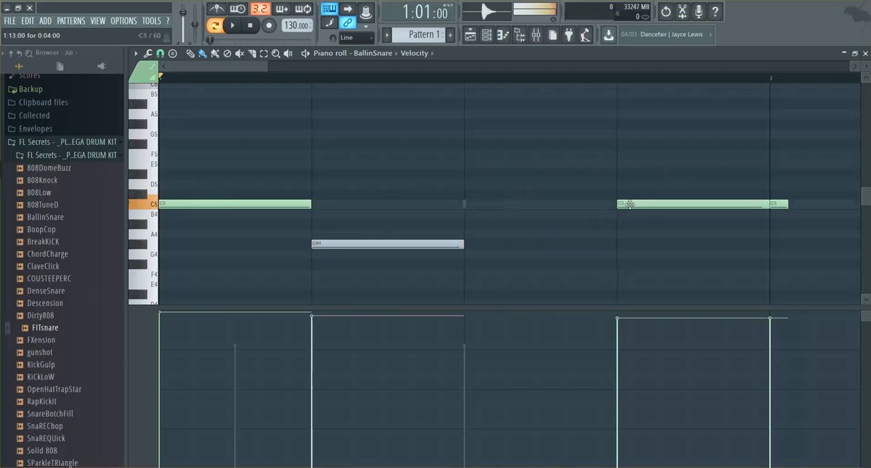
pyautogui.click(468, 203)
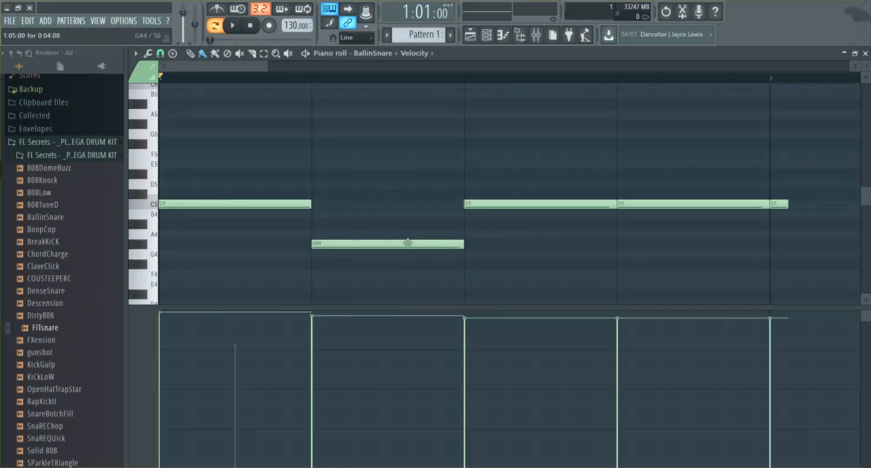
pyautogui.moveTo(402, 243); pyautogui.dragTo(399, 209)
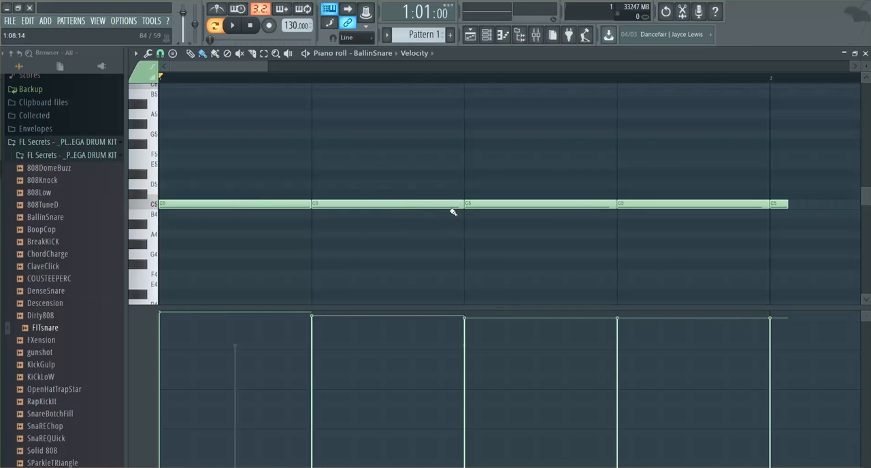
# Step: Delete the C5 notes on all four beats of bar 1 and on beat 1 of bar 2
pyautogui.hotkey('ctrl', 'a')
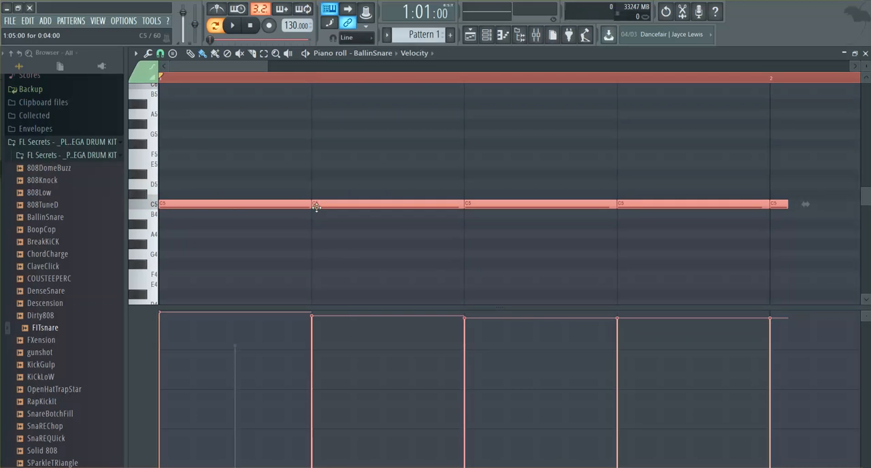
pyautogui.rightClick(779, 204)
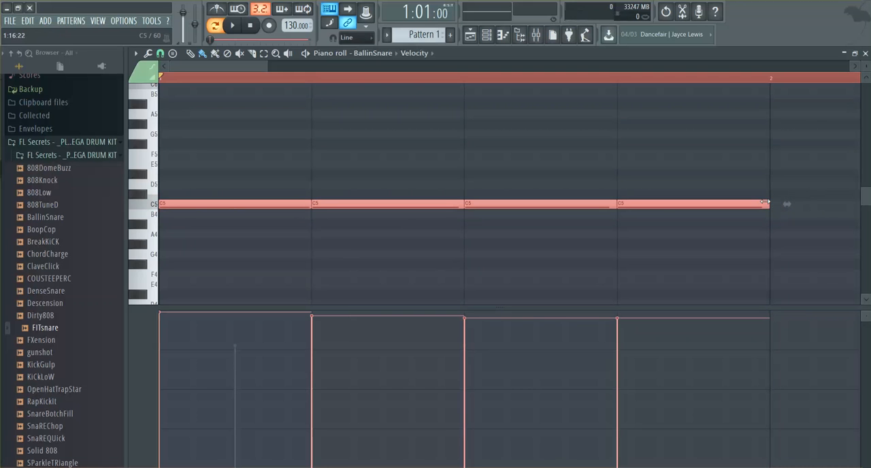
pyautogui.hotkey('ctrl', 'd')
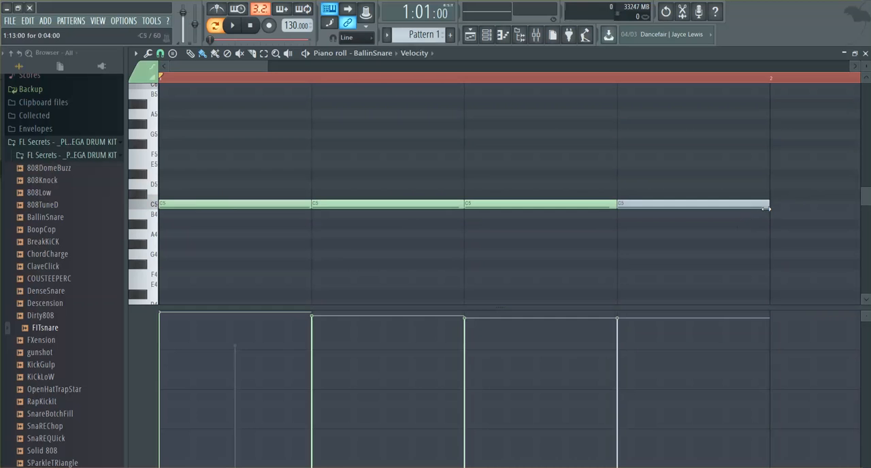
pyautogui.moveTo(766, 209); pyautogui.dragTo(727, 202)
pyautogui.rightClick(713, 208)
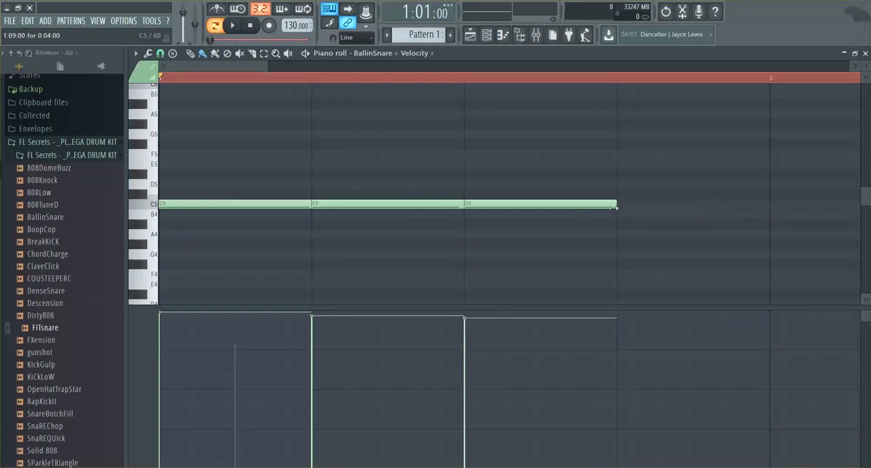
pyautogui.moveTo(616, 205); pyautogui.dragTo(496, 208)
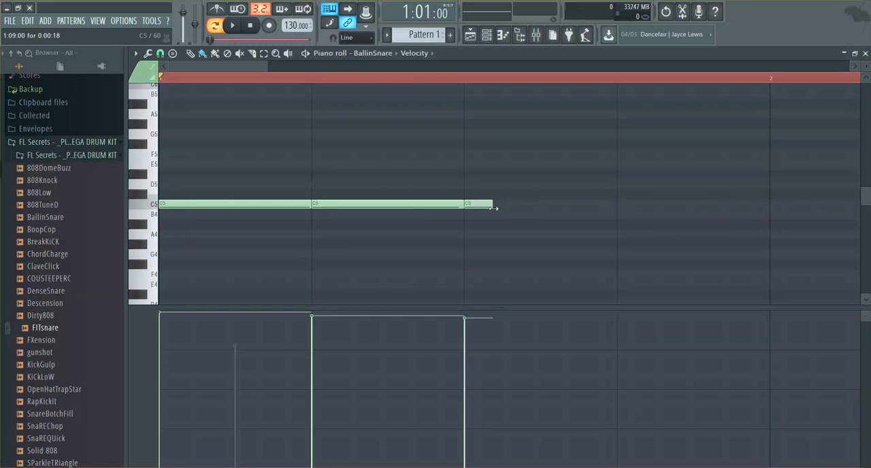
pyautogui.hotkey('ctrl', 'a')
pyautogui.rightClick(436, 202)
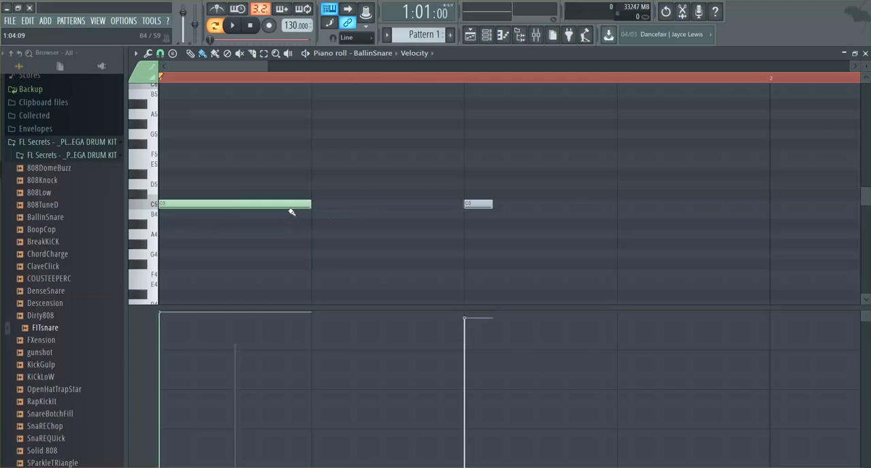
pyautogui.rightClick(479, 204)
pyautogui.rightClick(303, 207)
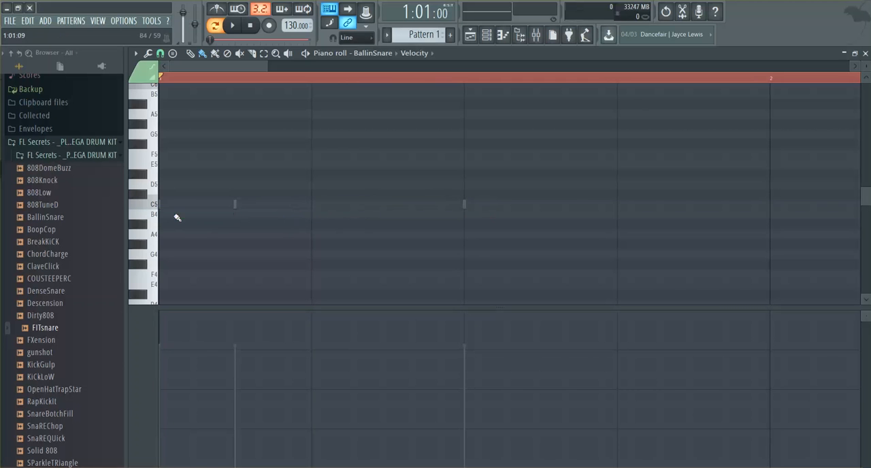
# Step: Add C5 notes on all four beats of bar 1 and play the pattern briefly
pyautogui.moveTo(175, 216); pyautogui.dragTo(167, 206)
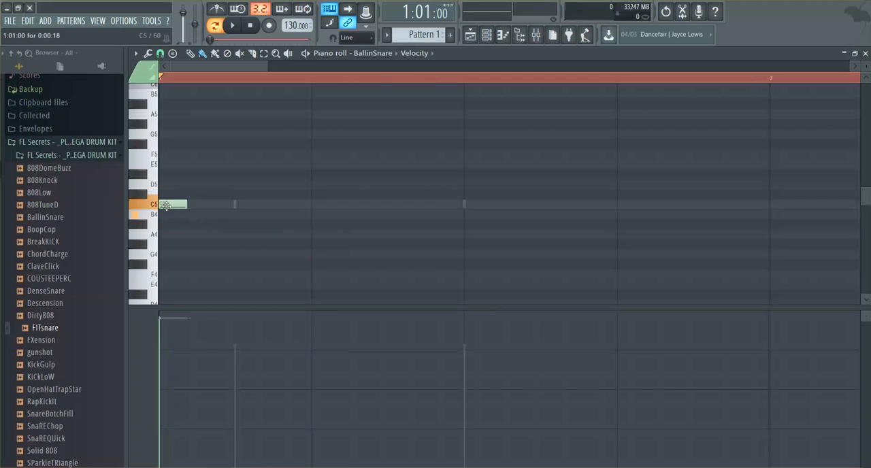
pyautogui.click(314, 204)
pyautogui.click(466, 205)
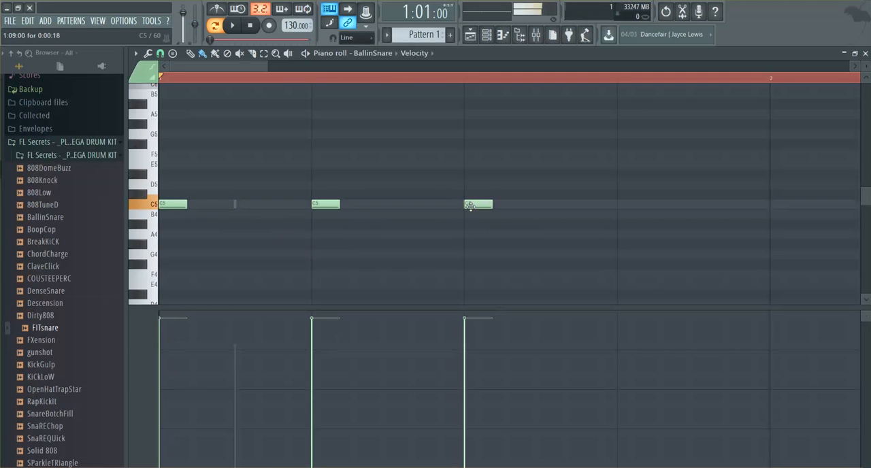
pyautogui.click(620, 204)
pyautogui.press('space')
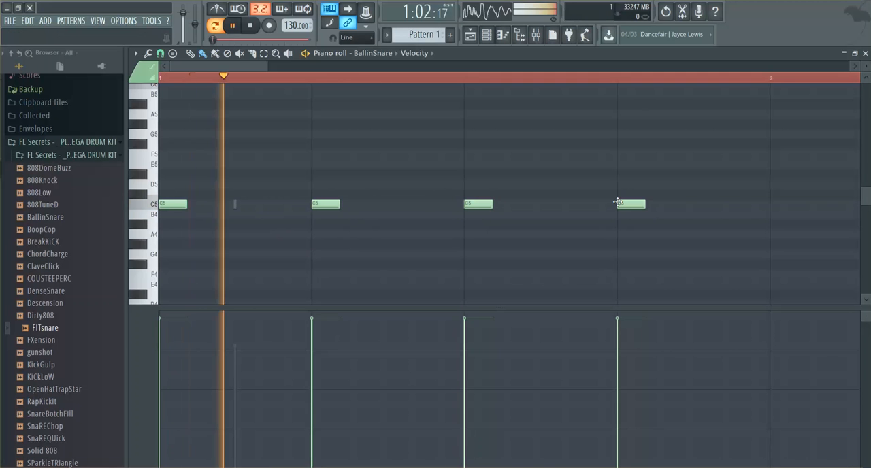
pyautogui.press('space')
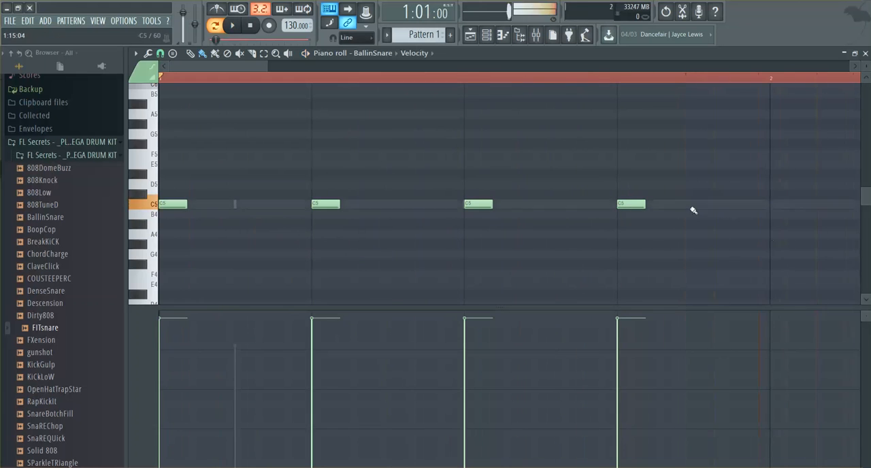
# Step: Stretch the four C5 notes of bar 1 end to end with Quick Legato, and delete the C5 note on beat 2 of bar 2
pyautogui.moveTo(676, 153); pyautogui.dragTo(146, 264)
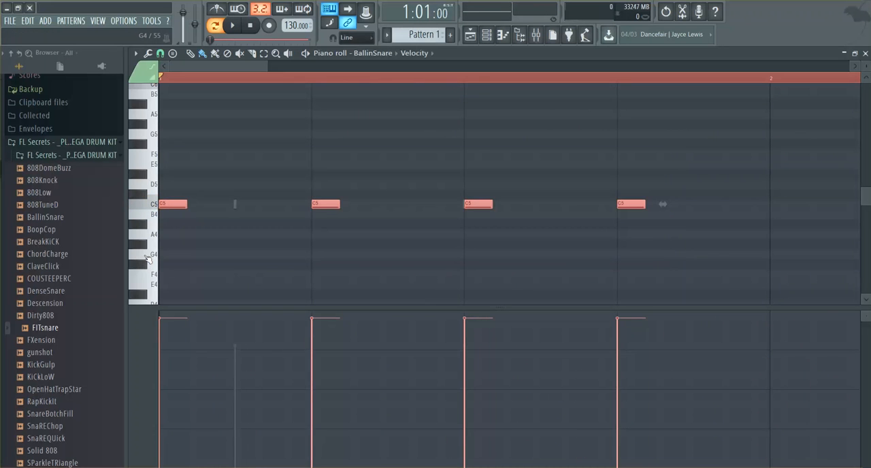
pyautogui.hotkey('ctrl', 'l')
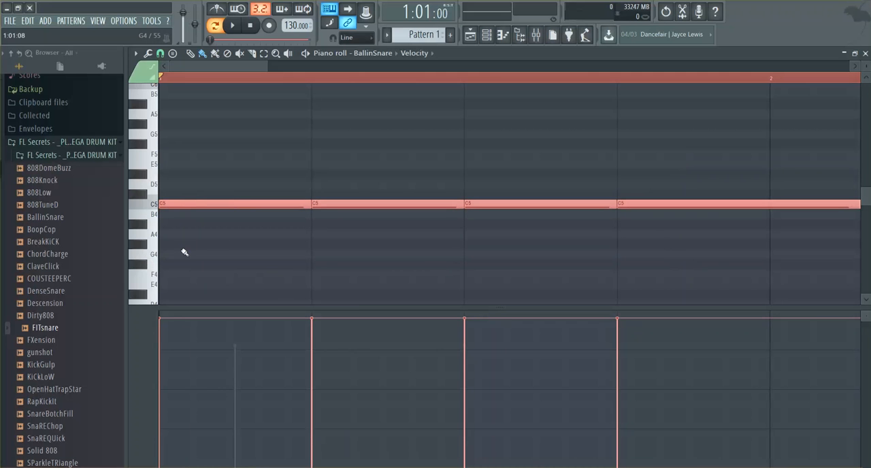
pyautogui.moveTo(227, 67); pyautogui.dragTo(297, 74)
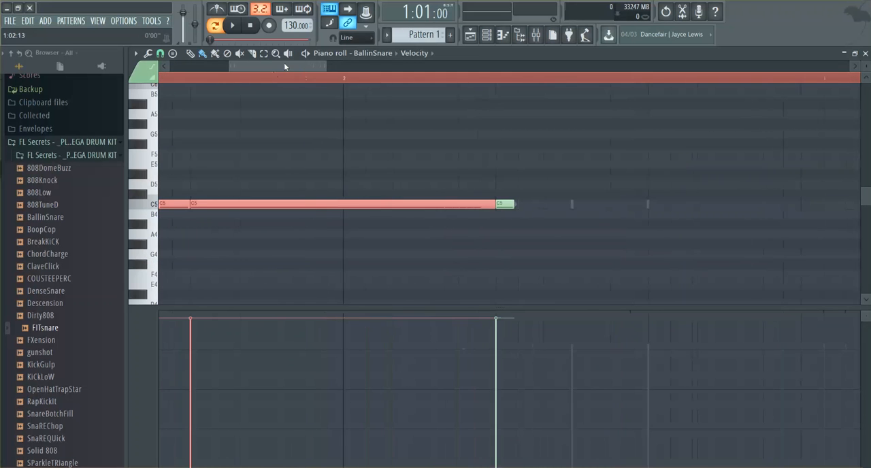
pyautogui.click(536, 182)
pyautogui.rightClick(515, 205)
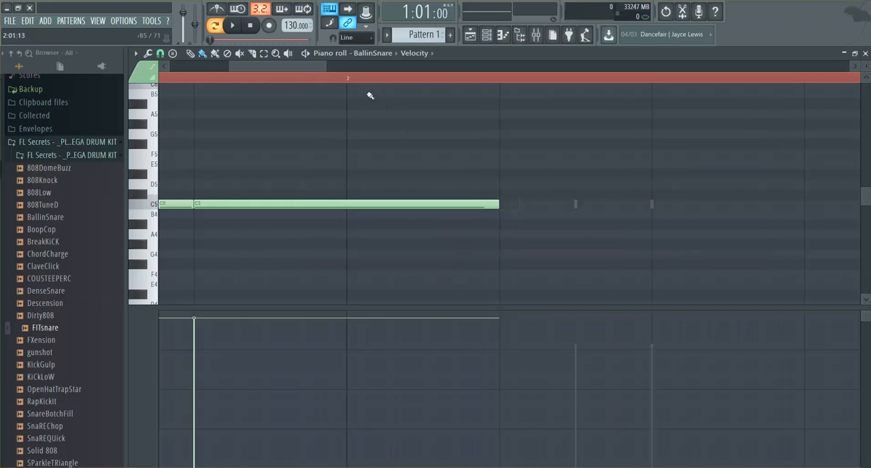
pyautogui.moveTo(301, 66); pyautogui.dragTo(196, 67)
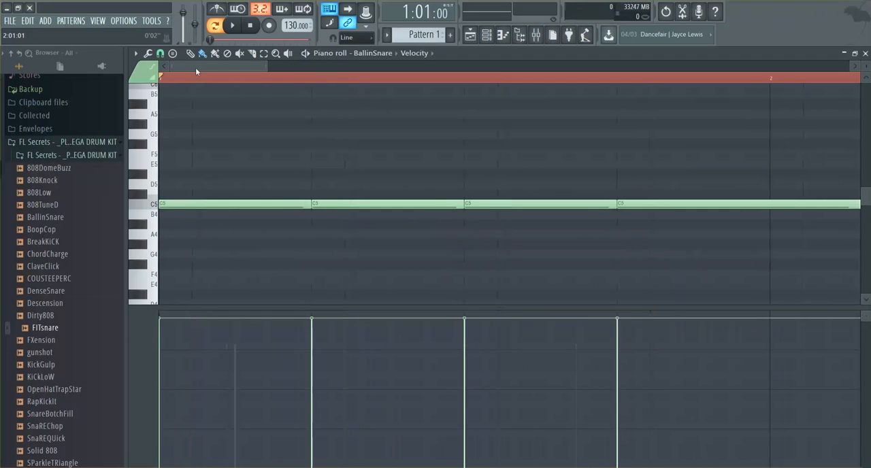
# Step: Chop all the long C5 notes into 1/4 beat pieces using a 1/4 beat snap, and play them back
pyautogui.click(160, 54)
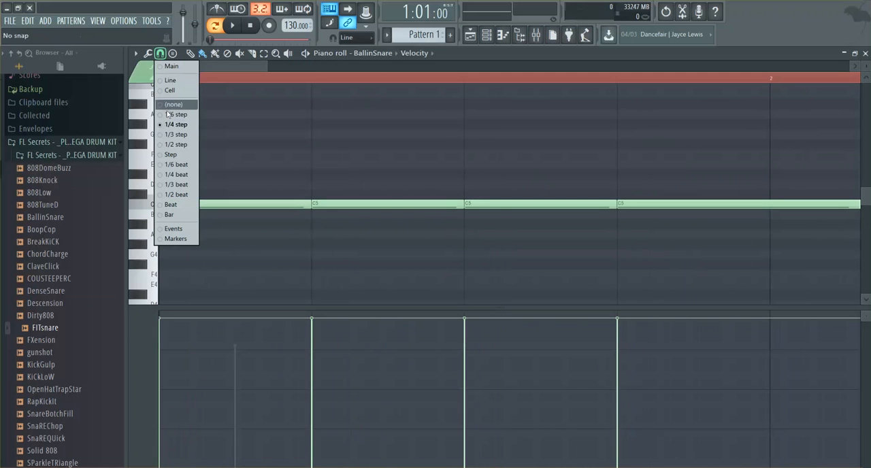
pyautogui.click(170, 175)
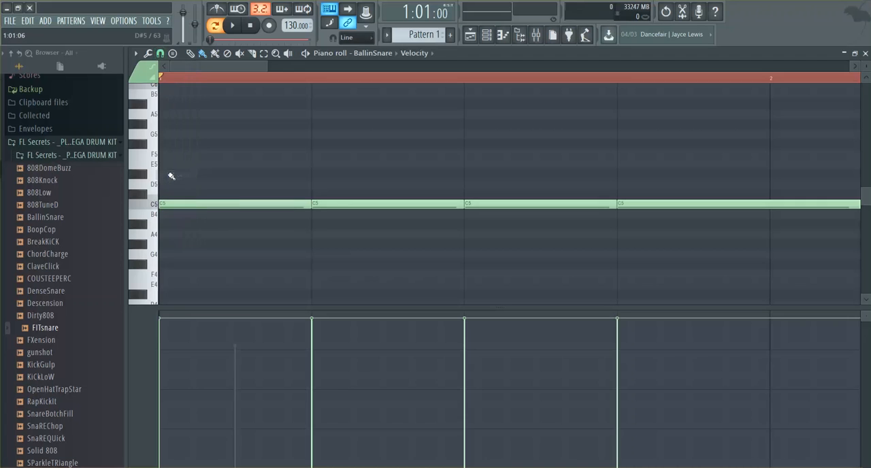
pyautogui.click(161, 53)
pyautogui.click(161, 54)
pyautogui.moveTo(197, 150); pyautogui.dragTo(794, 274)
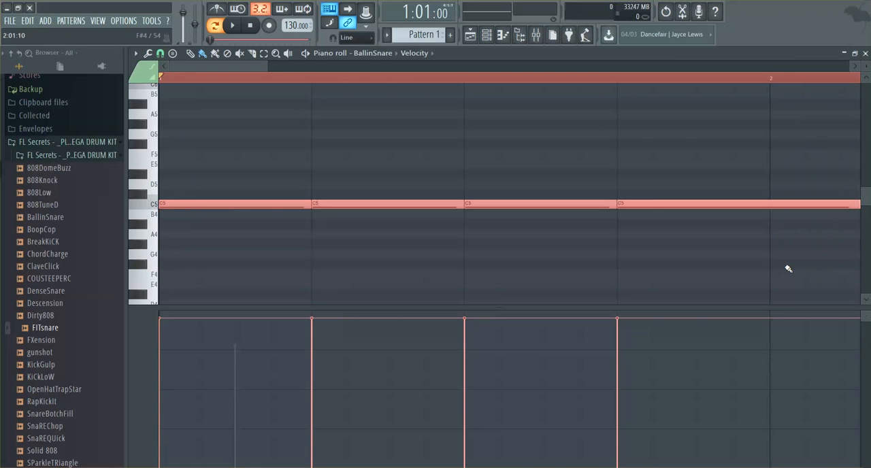
pyautogui.hotkey('ctrl', 'u')
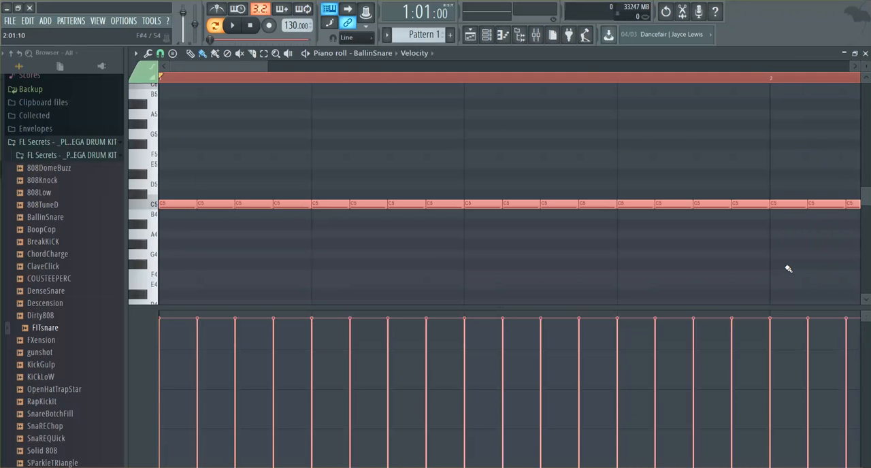
pyautogui.click(234, 26)
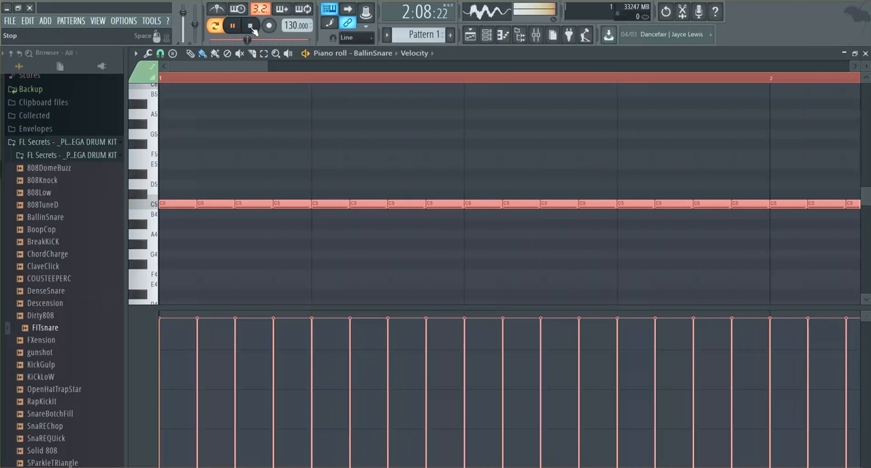
pyautogui.click(251, 28)
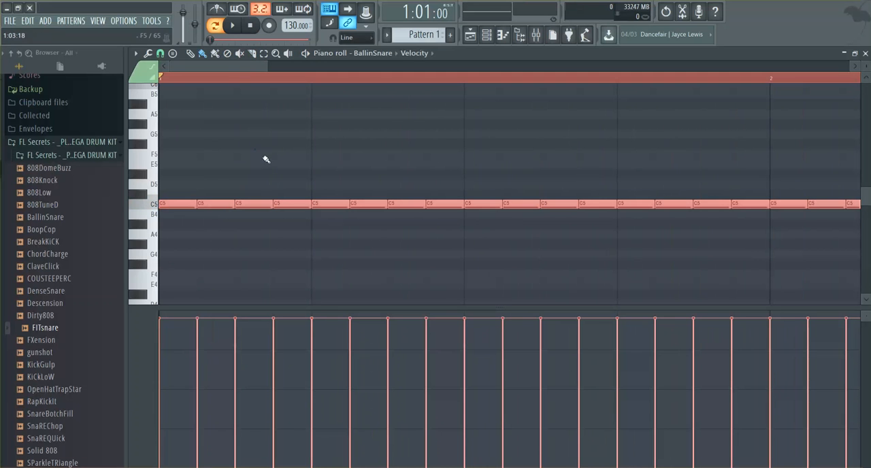
# Step: Delete the fourth chopped C5 note of beats 1 and 2 in bar 1, auditioning the rhythm after each deletion
pyautogui.press('space')
pyautogui.press('space')
pyautogui.press('space')
pyautogui.press('space')
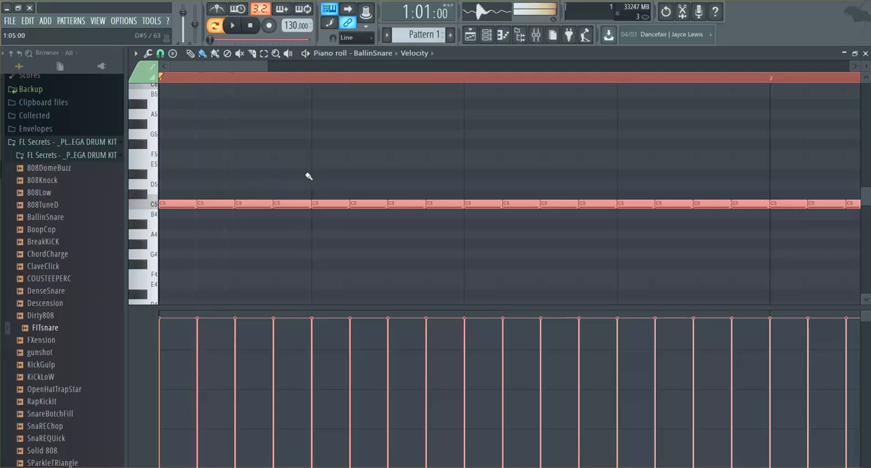
pyautogui.click(292, 247)
pyautogui.rightClick(292, 204)
pyautogui.press('space')
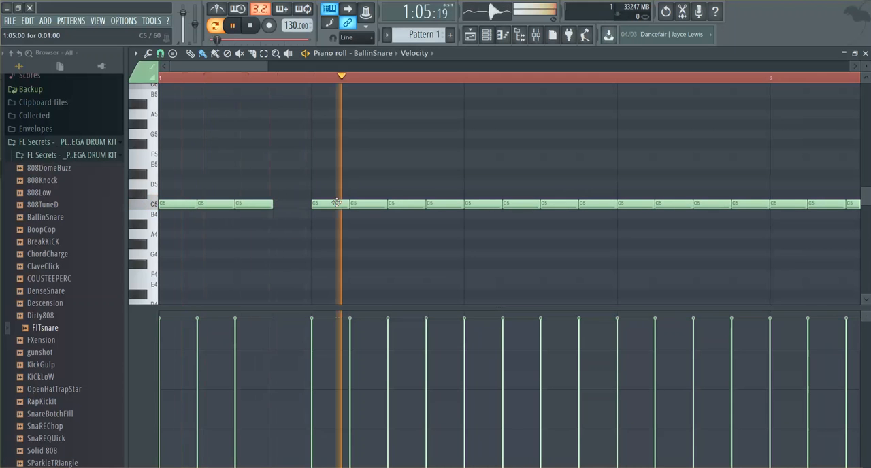
pyautogui.press('space')
pyautogui.press('space')
pyautogui.rightClick(444, 204)
pyautogui.press('space')
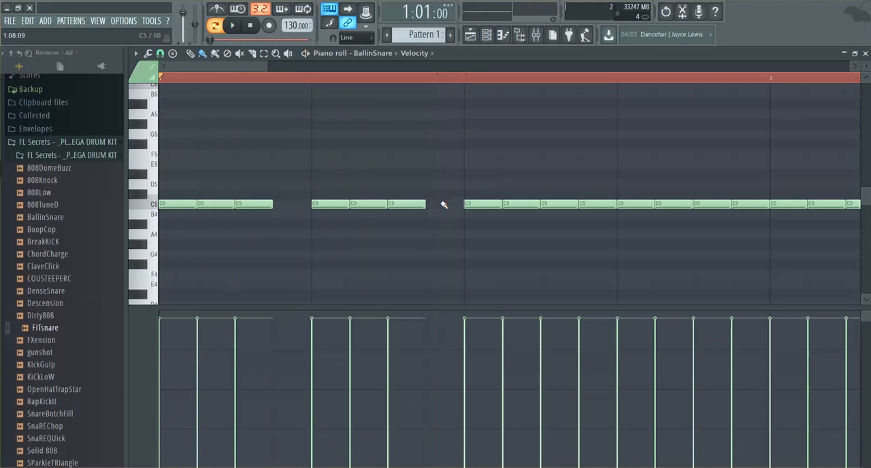
pyautogui.press('space')
pyautogui.press('space')
# Step: Chop the four C5 notes on beat 3 of bar 1 into 1/4 step pieces and play the resulting roll
pyautogui.moveTo(467, 162); pyautogui.dragTo(589, 266)
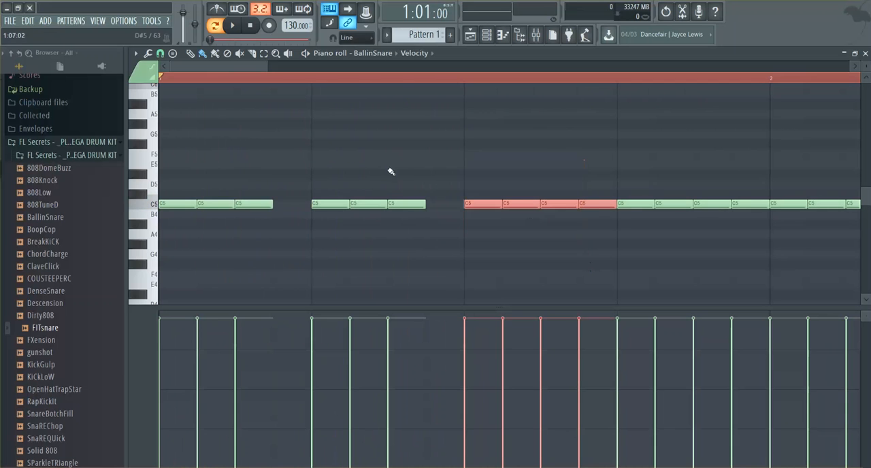
pyautogui.click(160, 53)
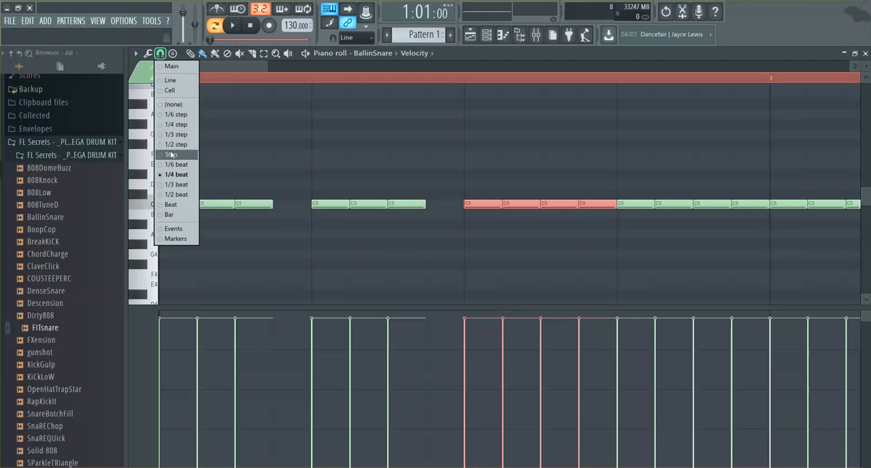
pyautogui.click(175, 126)
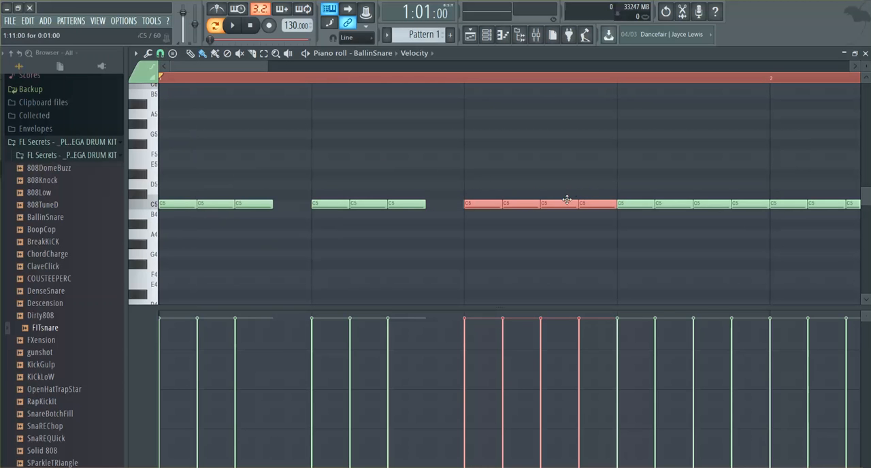
pyautogui.hotkey('ctrl', 'u')
pyautogui.press('space')
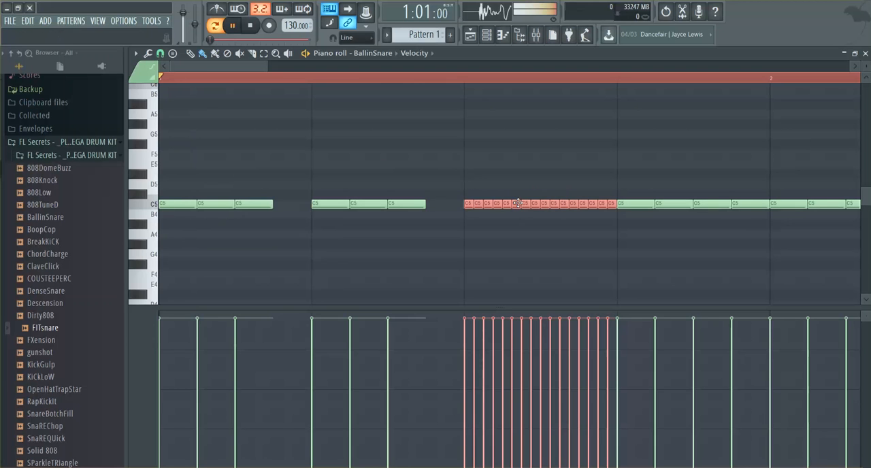
pyautogui.press('space')
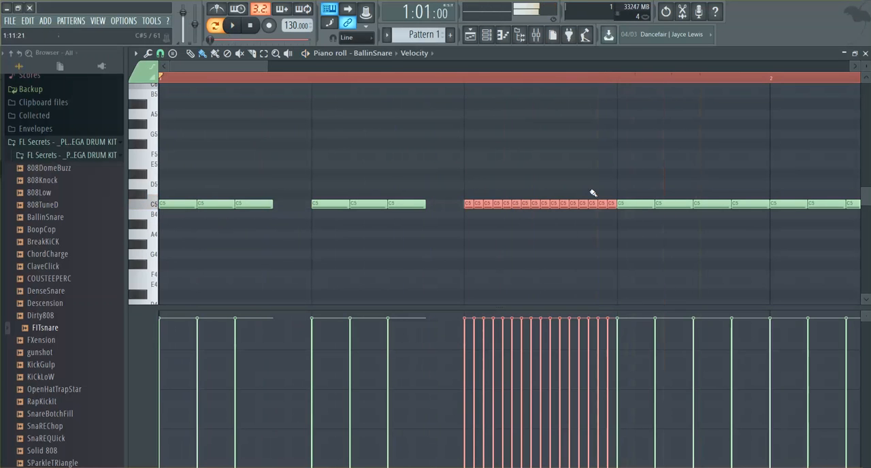
# Step: Delete the four chopped C5 notes on beat 4 of bar 1 and play the pattern
pyautogui.keyDown('ctrl'); pyautogui.moveTo(626, 189); pyautogui.dragTo(688, 197); pyautogui.keyUp('ctrl')
pyautogui.rightClick(636, 206)
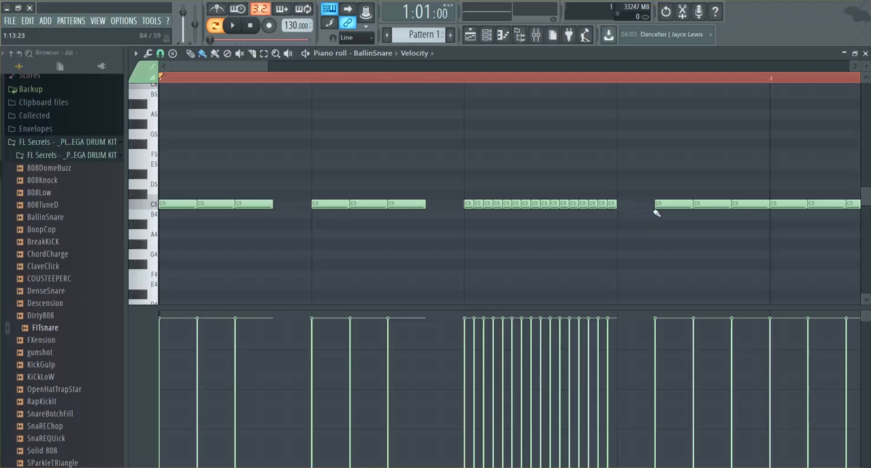
pyautogui.rightClick(674, 206)
pyautogui.rightClick(711, 204)
pyautogui.rightClick(757, 199)
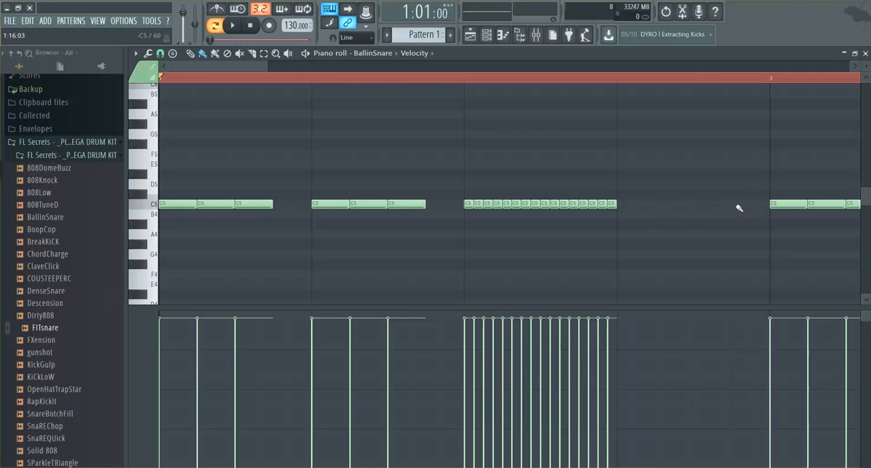
pyautogui.press('space')
# Step: Move the last nine notes of the beat 3 roll to beat 4 at G4, and play the pattern
pyautogui.press('space')
pyautogui.moveTo(627, 171); pyautogui.dragTo(624, 254)
pyautogui.press('space')
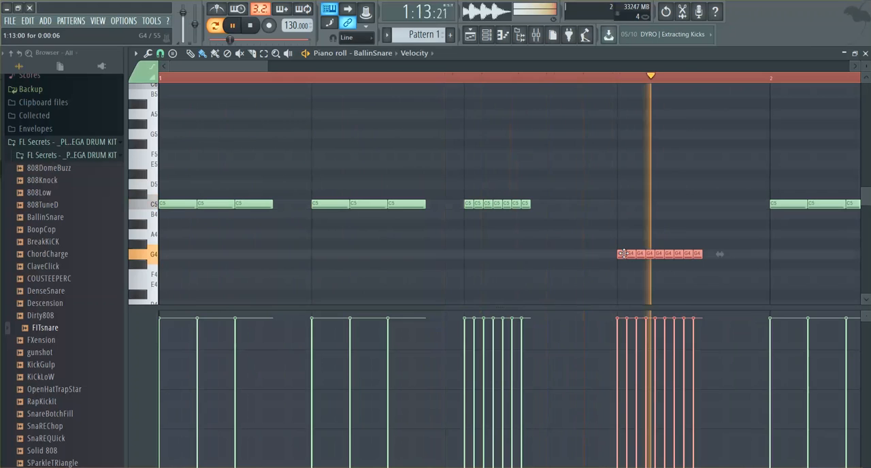
pyautogui.press('space')
# Step: Delete the C5 note on beat 1 of bar 2, and move the next two to C#5 and D5 after the G4 roll
pyautogui.click(786, 236)
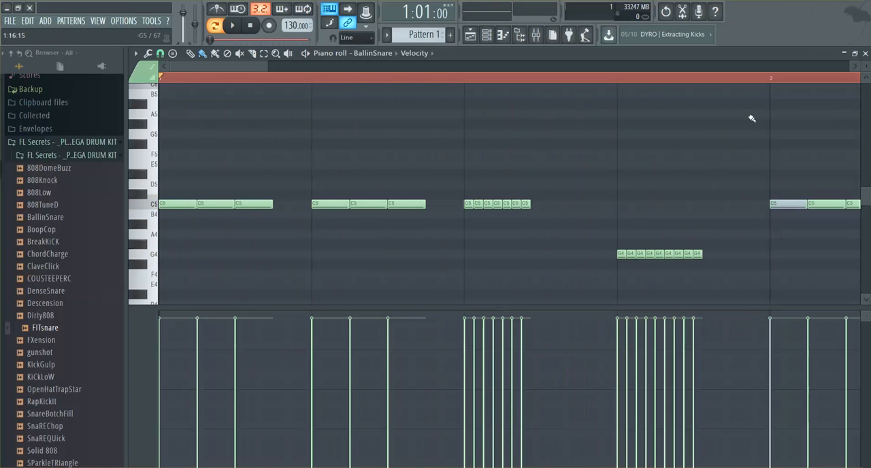
pyautogui.rightClick(784, 203)
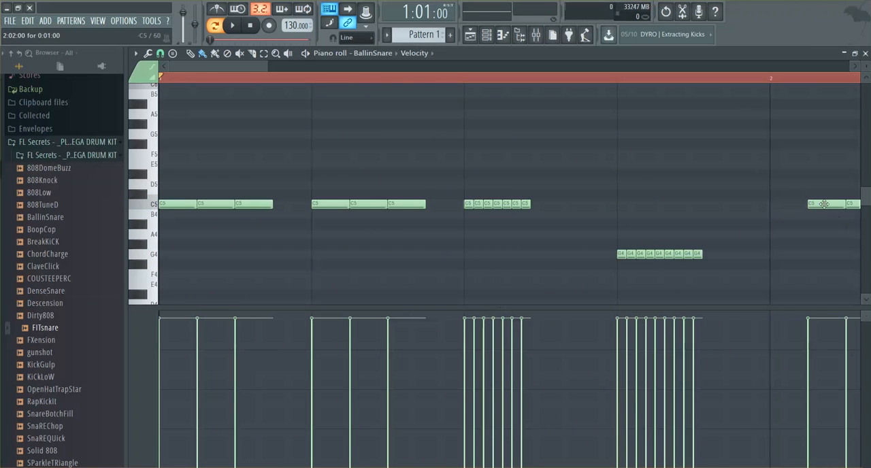
pyautogui.moveTo(825, 205); pyautogui.dragTo(719, 184)
pyautogui.press('space')
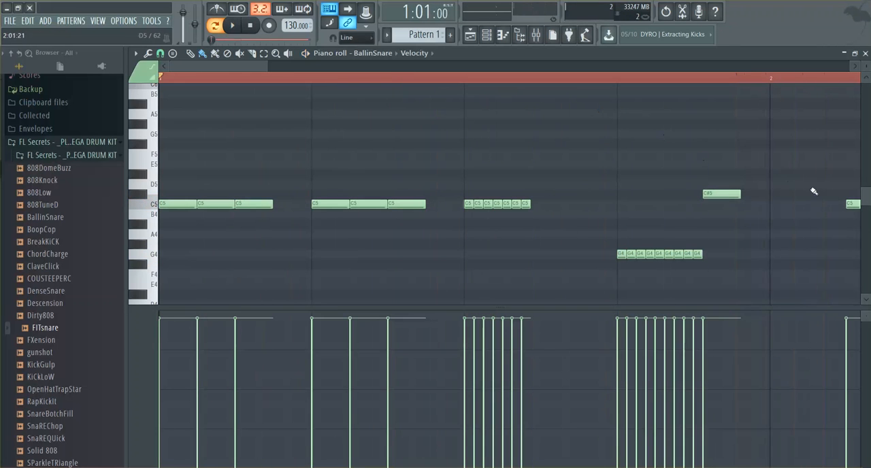
pyautogui.moveTo(850, 206); pyautogui.dragTo(755, 184)
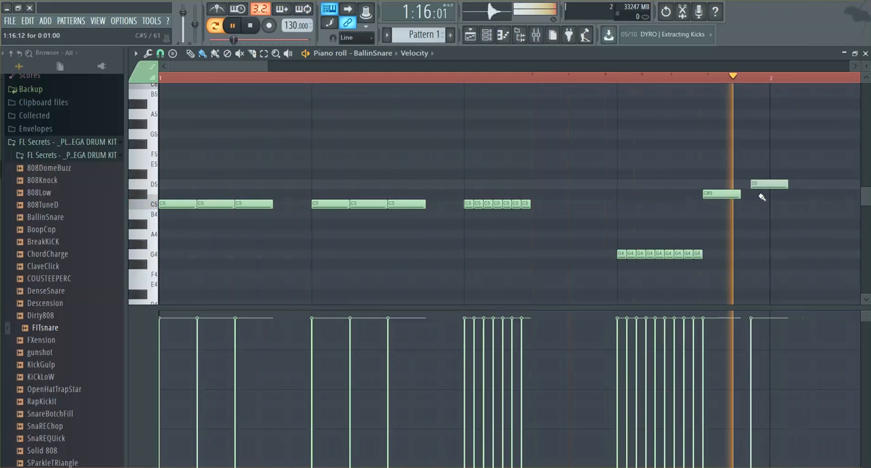
pyautogui.press('space')
# Step: Delete the D5 and C#5 notes after the G4 roll and play the pattern
pyautogui.rightClick(761, 184)
pyautogui.rightClick(722, 195)
pyautogui.press('space')
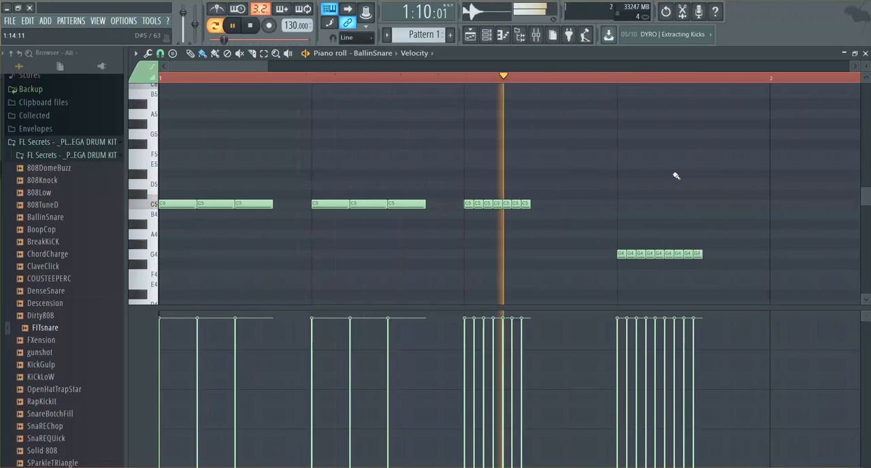
pyautogui.press('space')
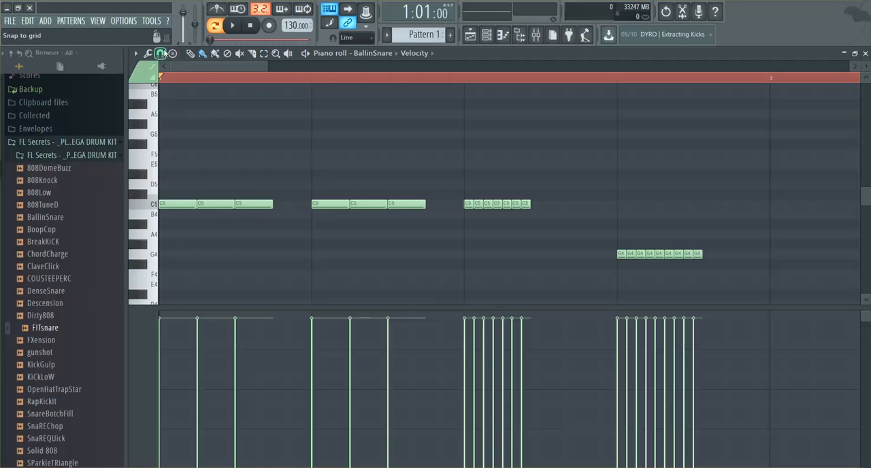
# Step: Try the 1/3 beat snap, and set the piano roll snap to 1/3 step
pyautogui.click(160, 53)
pyautogui.click(175, 184)
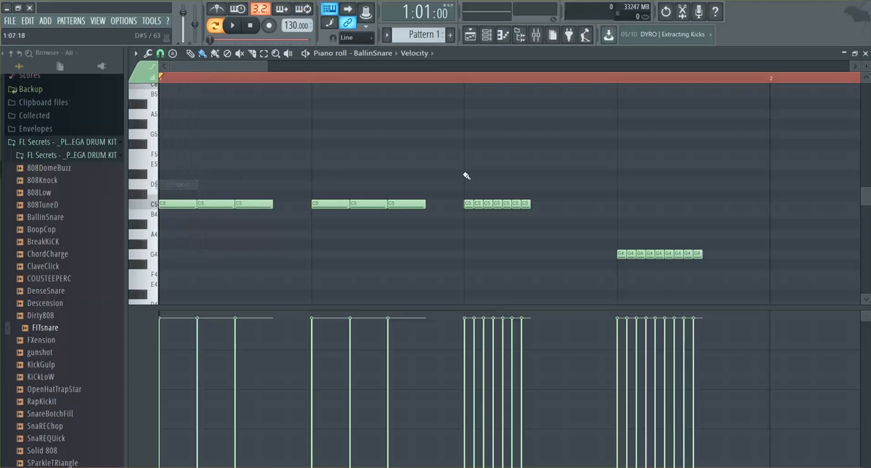
pyautogui.click(148, 53)
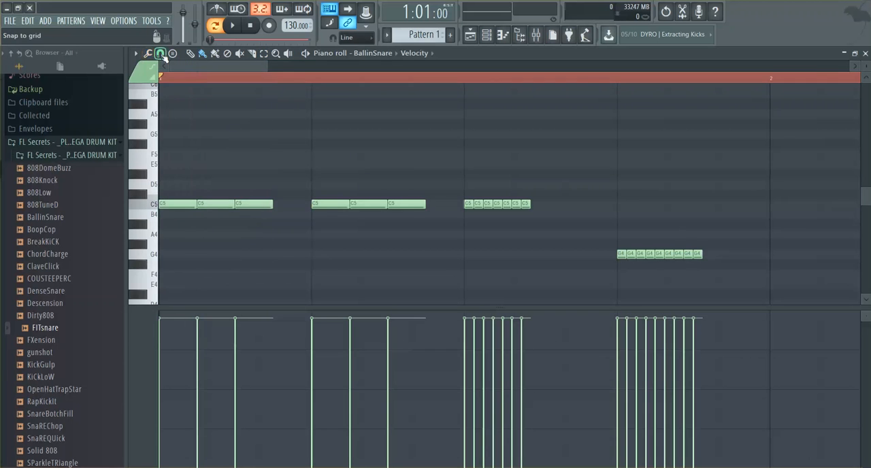
pyautogui.click(160, 53)
pyautogui.click(176, 135)
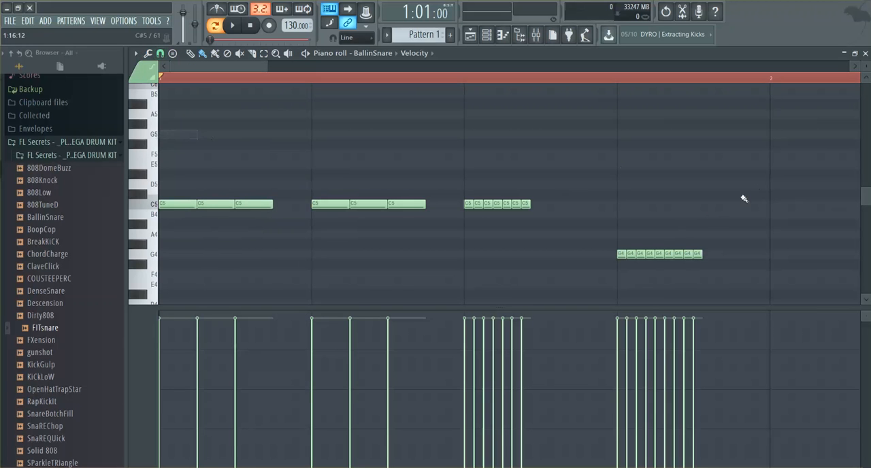
# Step: Place four consecutive 1/3-step notes at B4 right after the G4 roll on beat 4, and play the pattern
pyautogui.click(710, 216)
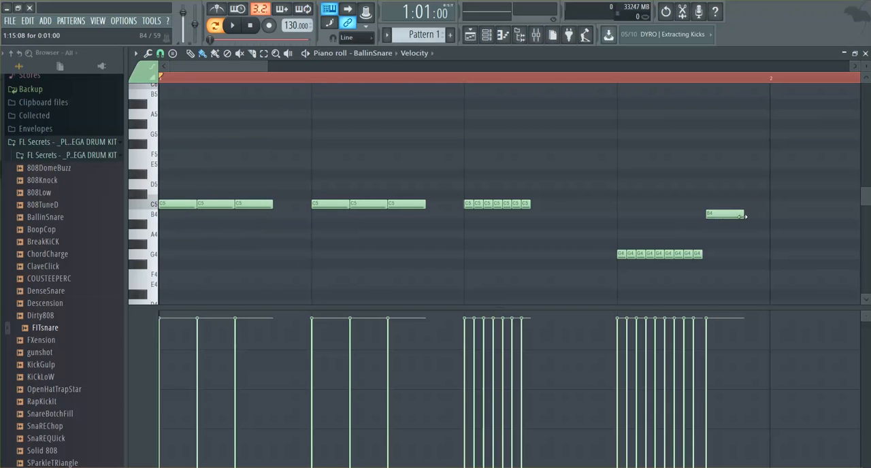
pyautogui.moveTo(745, 216); pyautogui.dragTo(713, 204)
pyautogui.click(725, 215)
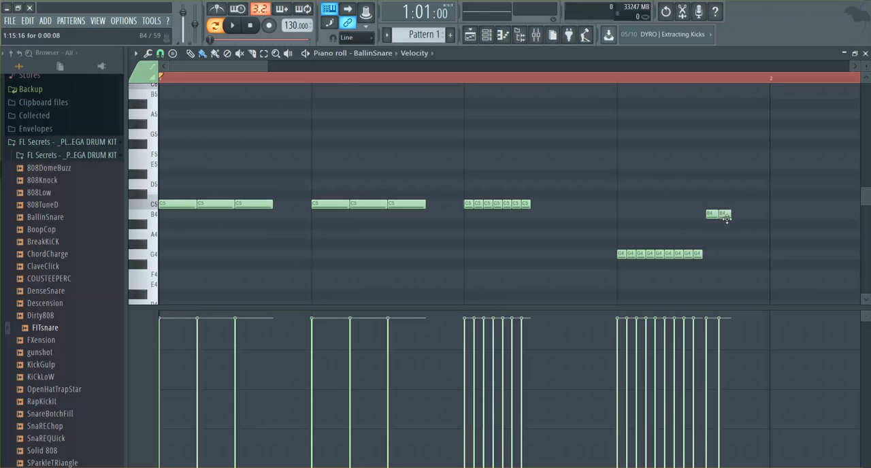
pyautogui.click(737, 215)
pyautogui.click(747, 215)
pyautogui.press('space')
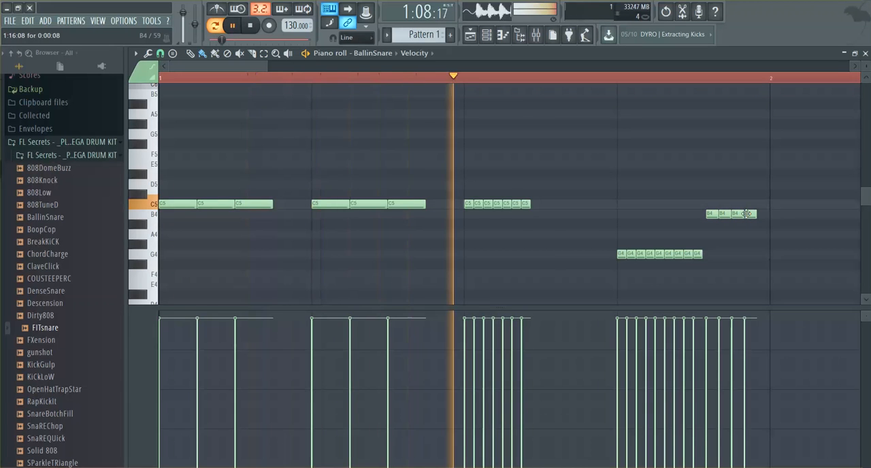
# Step: Delete the four B4 notes after the G4 roll and play the pattern repeatedly
pyautogui.rightClick(746, 215)
pyautogui.rightClick(736, 215)
pyautogui.rightClick(724, 216)
pyautogui.rightClick(712, 215)
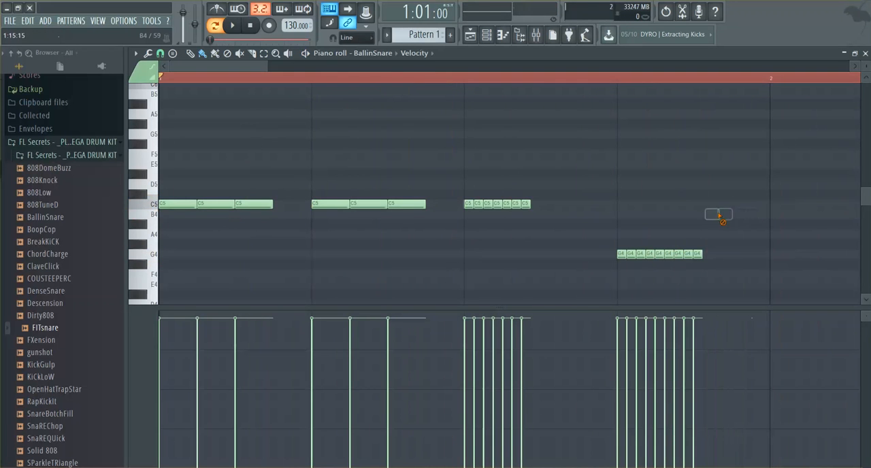
pyautogui.press('space')
pyautogui.press('space')
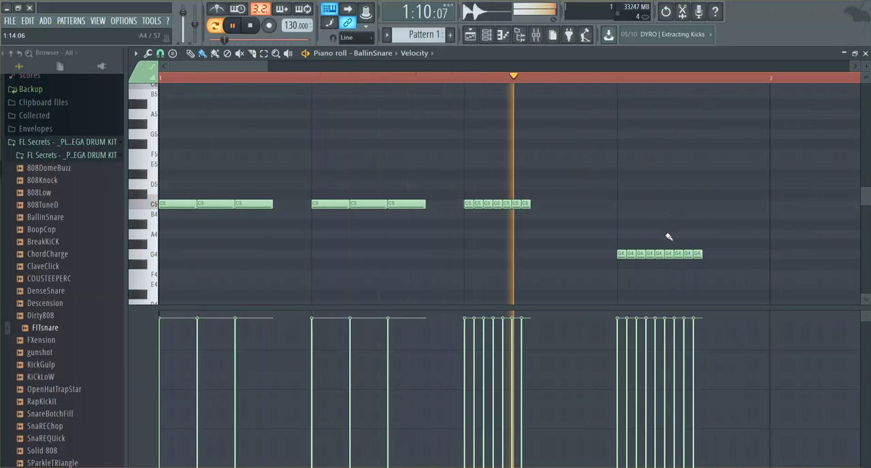
pyautogui.press('space')
pyautogui.press('space')
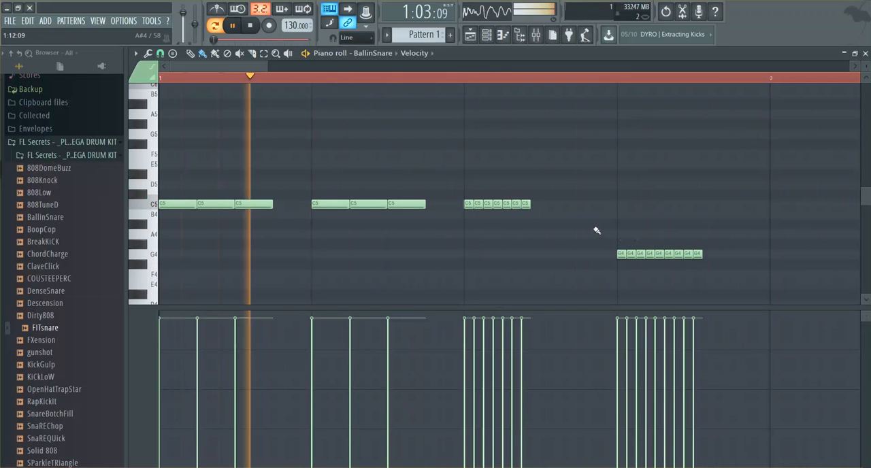
pyautogui.press('space')
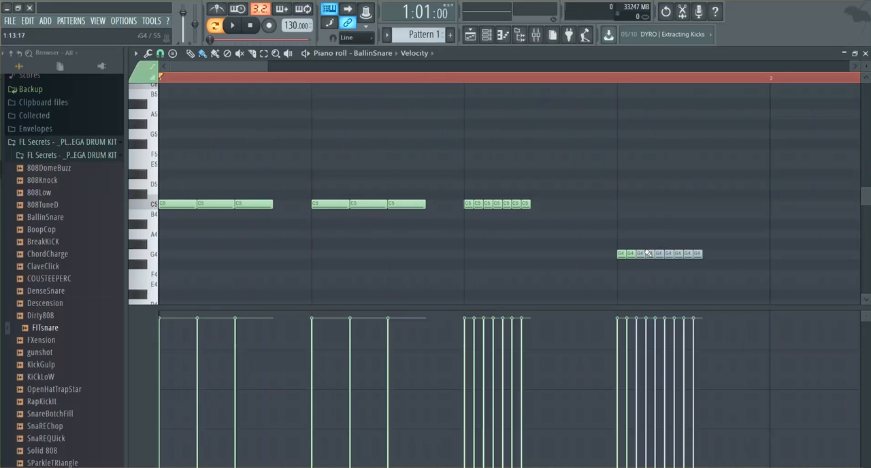
# Step: Delete every note of the beat 4 G4 roll except the first, and play the pattern
pyautogui.rightClick(631, 254)
pyautogui.rightClick(641, 254)
pyautogui.rightClick(697, 254)
pyautogui.rightClick(669, 254)
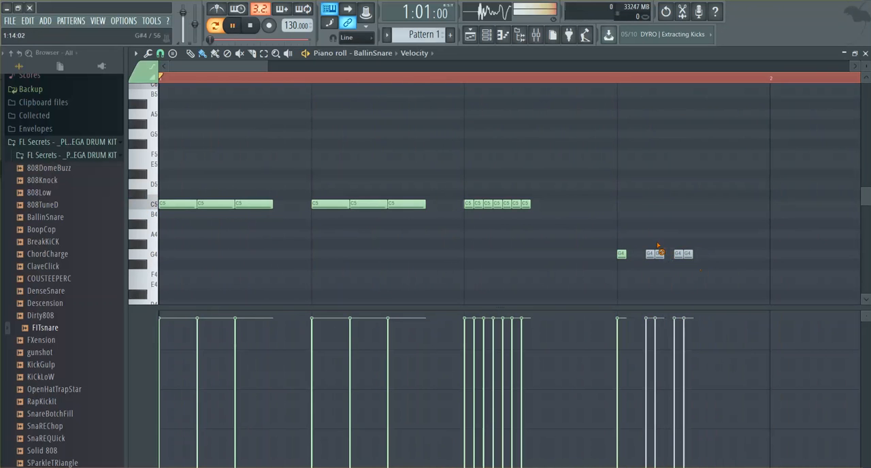
pyautogui.rightClick(650, 253)
pyautogui.rightClick(659, 254)
pyautogui.rightClick(678, 254)
pyautogui.rightClick(686, 256)
pyautogui.press('space')
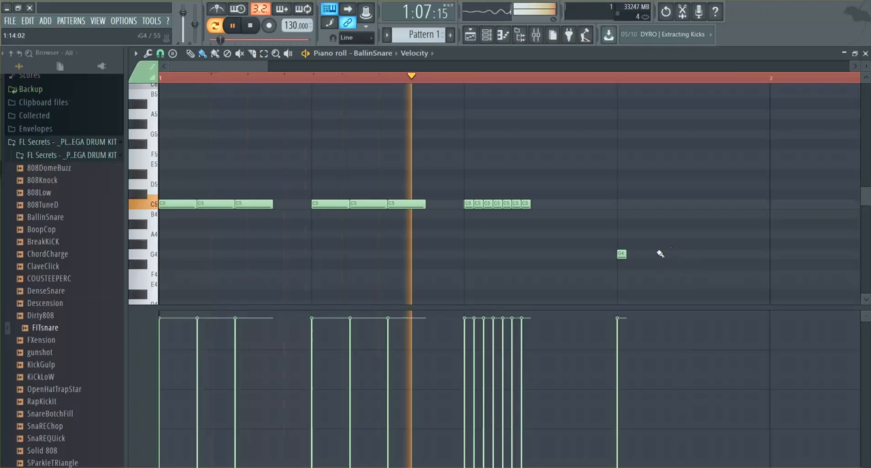
# Step: Try different 1/3-step G4 note placements after the first note of beat 4, playing the pattern to compare
pyautogui.click(646, 254)
pyautogui.click(658, 254)
pyautogui.press('space')
pyautogui.rightClick(658, 254)
pyautogui.rightClick(649, 254)
pyautogui.press('space')
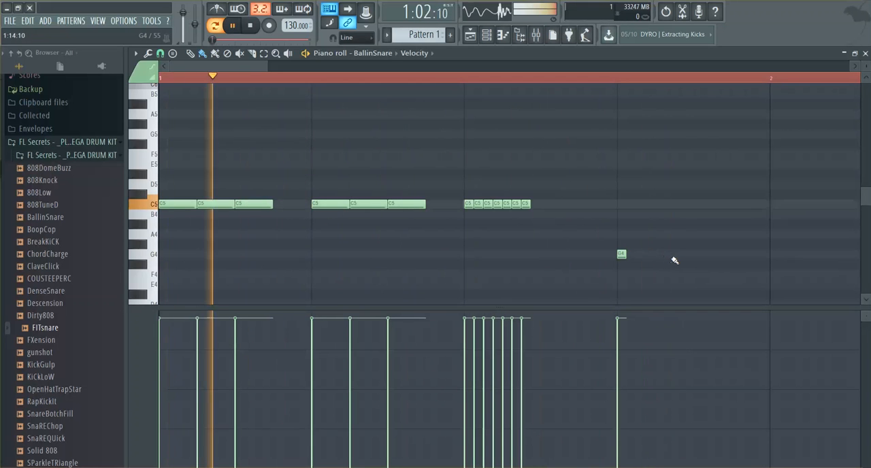
pyautogui.click(673, 256)
pyautogui.press('space')
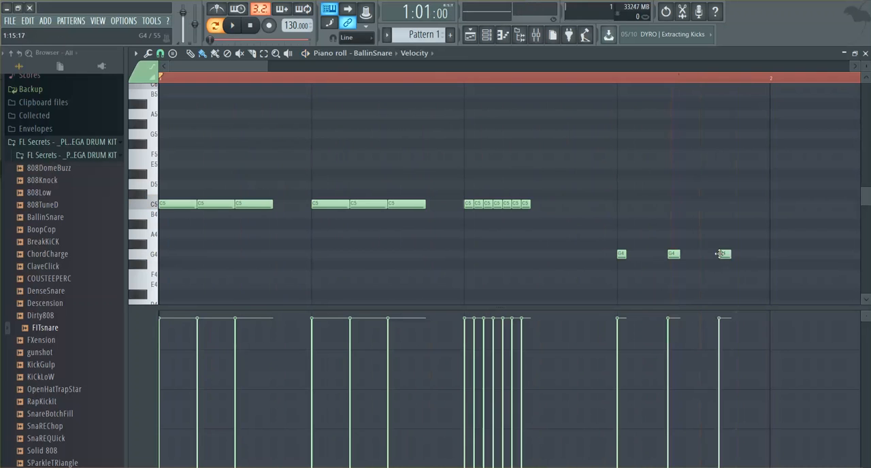
pyautogui.click(723, 254)
pyautogui.click(712, 254)
pyautogui.rightClick(723, 254)
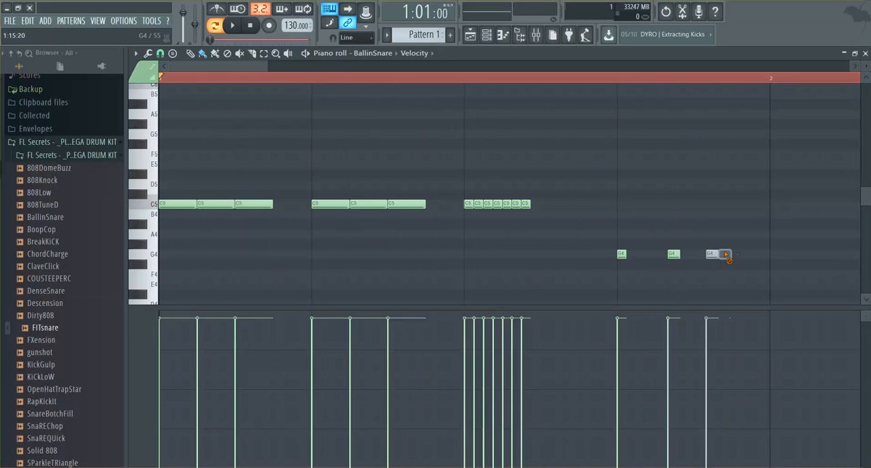
# Step: Delete all remaining G4 notes on beat 4
pyautogui.rightClick(710, 254)
pyautogui.rightClick(673, 253)
pyautogui.rightClick(622, 254)
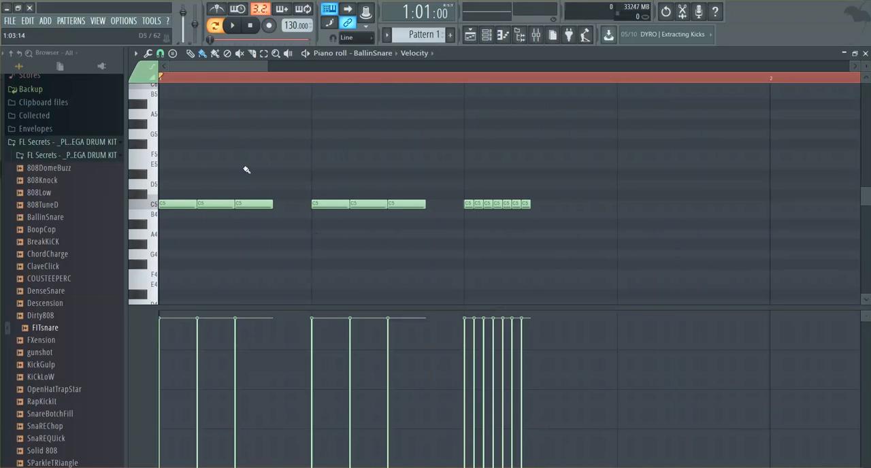
# Step: Set the piano roll snap to 1/6 beat, paint A#4 notes across beat 4, and delete every second one
pyautogui.click(160, 53)
pyautogui.click(177, 184)
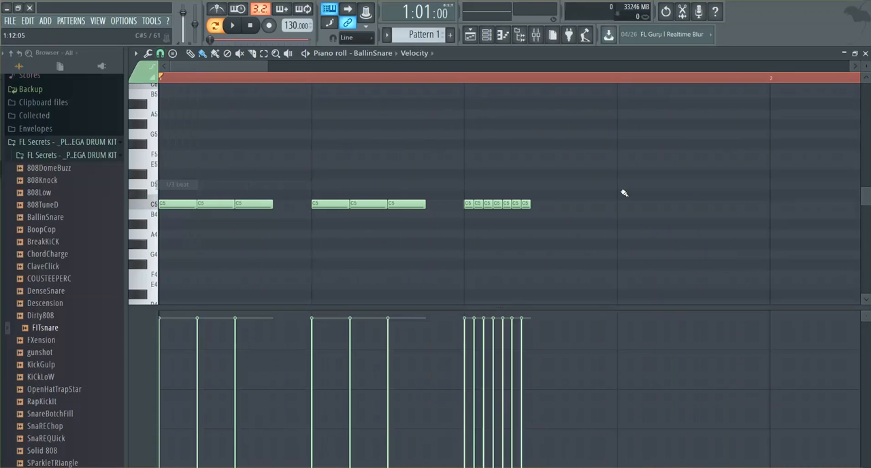
pyautogui.click(160, 54)
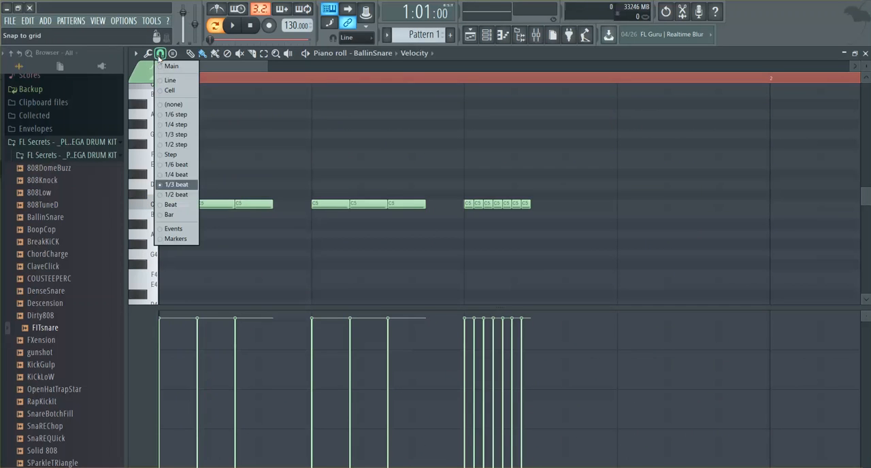
pyautogui.click(180, 165)
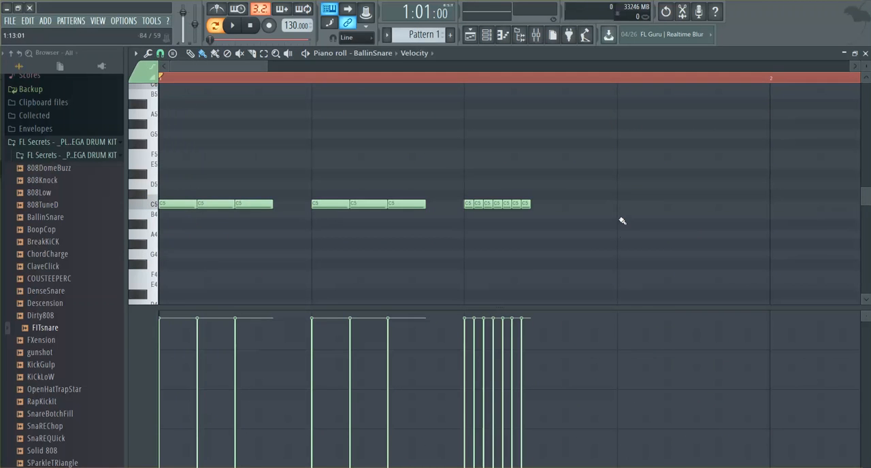
pyautogui.moveTo(622, 223); pyautogui.dragTo(738, 234)
pyautogui.press('space')
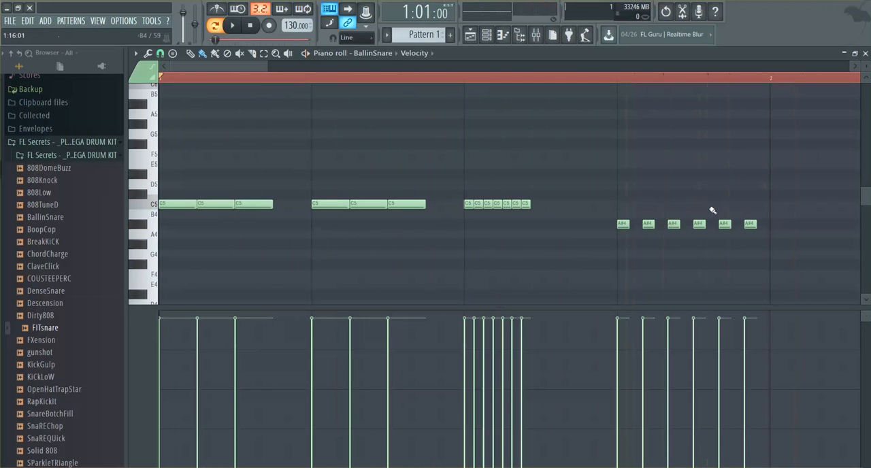
pyautogui.rightClick(648, 223)
pyautogui.rightClick(700, 225)
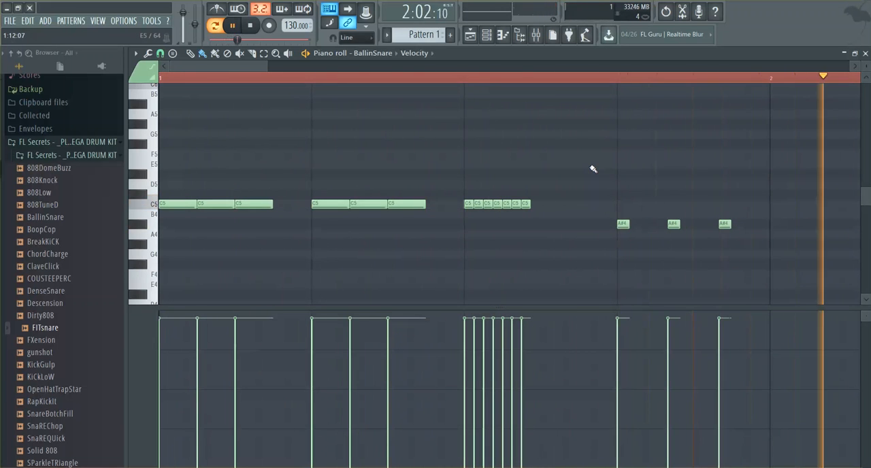
# Step: Add an A#4 note at the start of bar 2, remove the extra one just before it, and play the pattern
pyautogui.moveTo(238, 63); pyautogui.dragTo(290, 80)
pyautogui.press('space')
pyautogui.rightClick(550, 205)
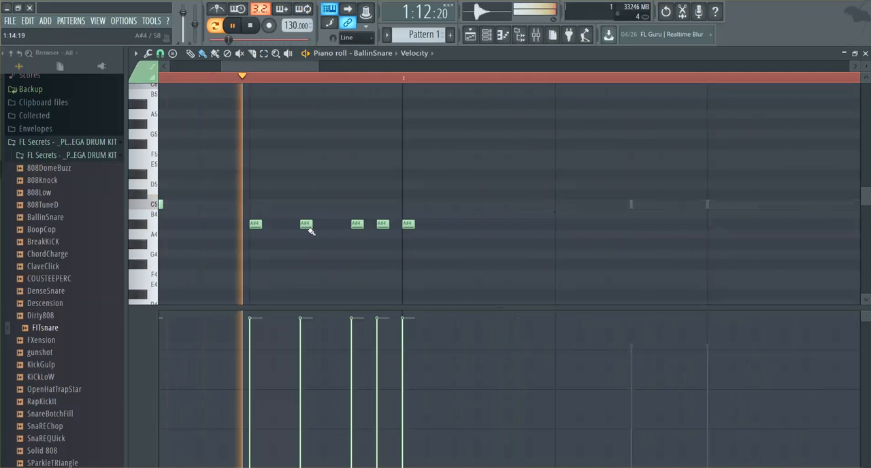
pyautogui.press('space')
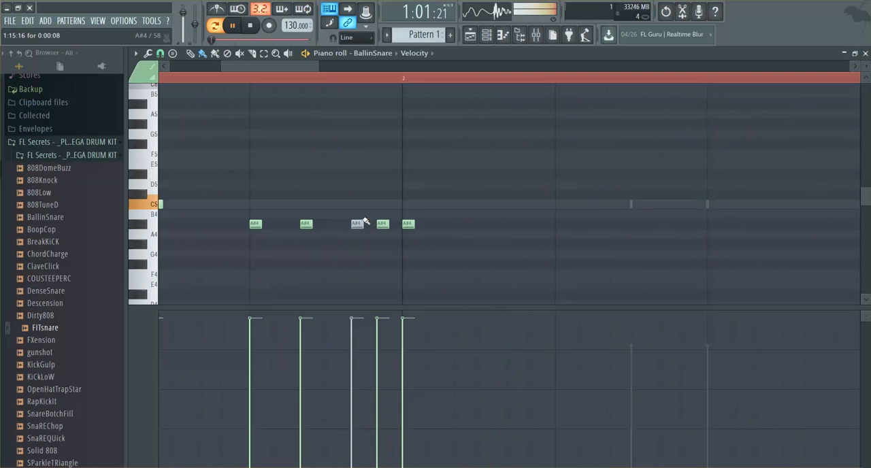
pyautogui.moveTo(382, 225); pyautogui.dragTo(356, 224)
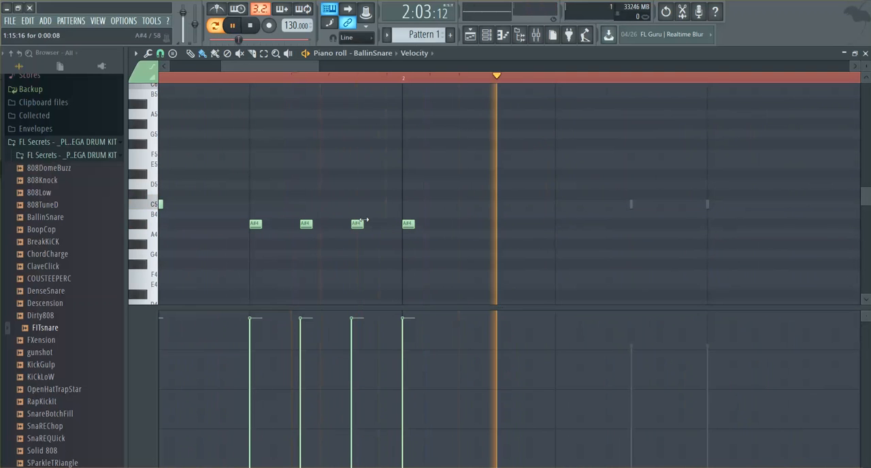
pyautogui.moveTo(280, 61); pyautogui.dragTo(218, 61)
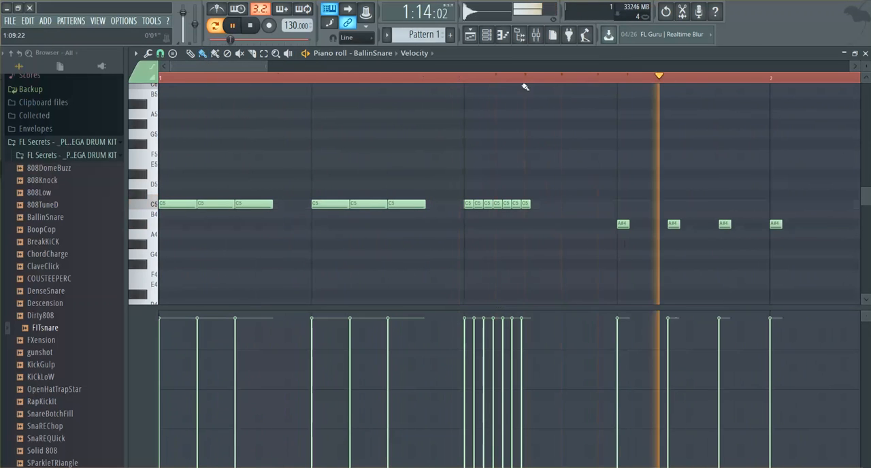
pyautogui.press('space')
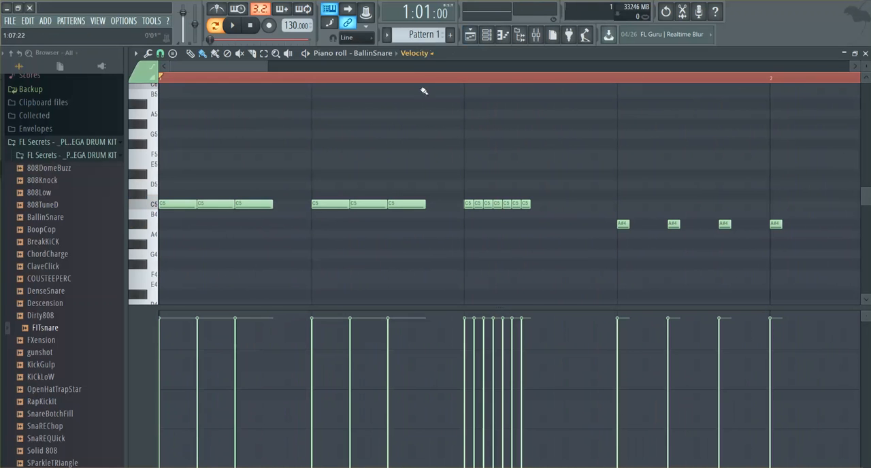
# Step: Show note filter resonance, draw varying resonance levels across the snare notes, and play the pattern
pyautogui.click(416, 53)
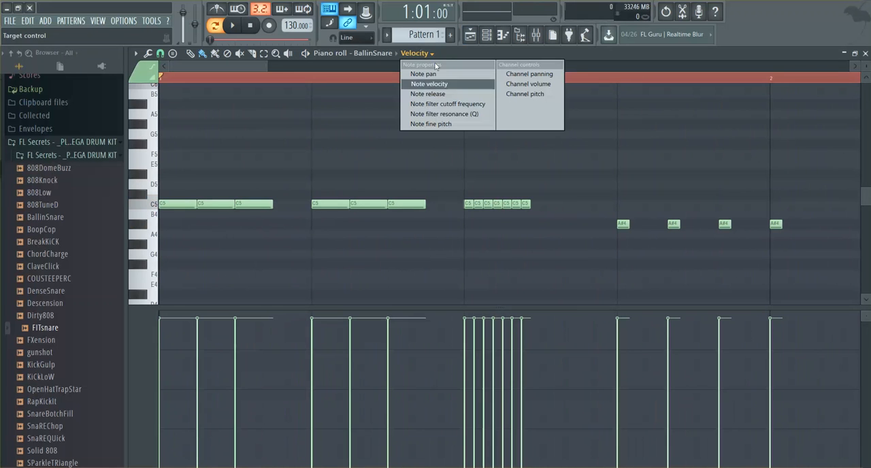
pyautogui.click(448, 114)
pyautogui.press('space')
pyautogui.moveTo(382, 348)
pyautogui.mouseDown()
pyautogui.moveTo(538, 411)
pyautogui.moveTo(714, 364)
pyautogui.moveTo(826, 315)
pyautogui.mouseUp()
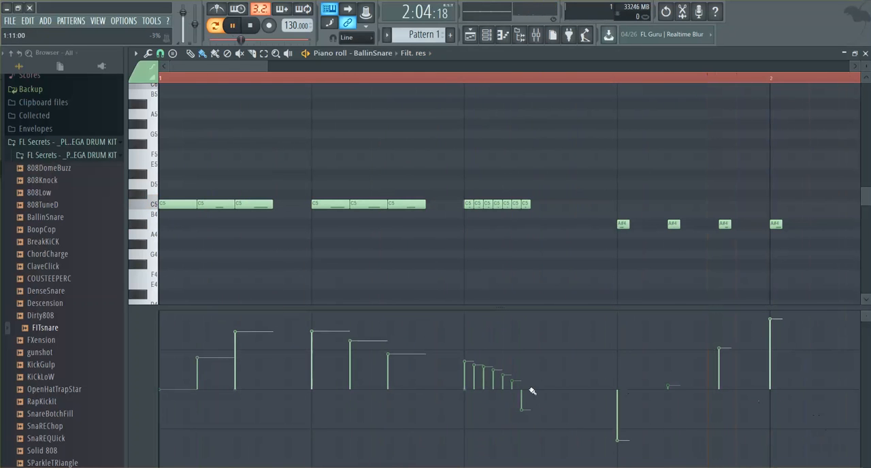
pyautogui.moveTo(454, 355); pyautogui.dragTo(524, 429)
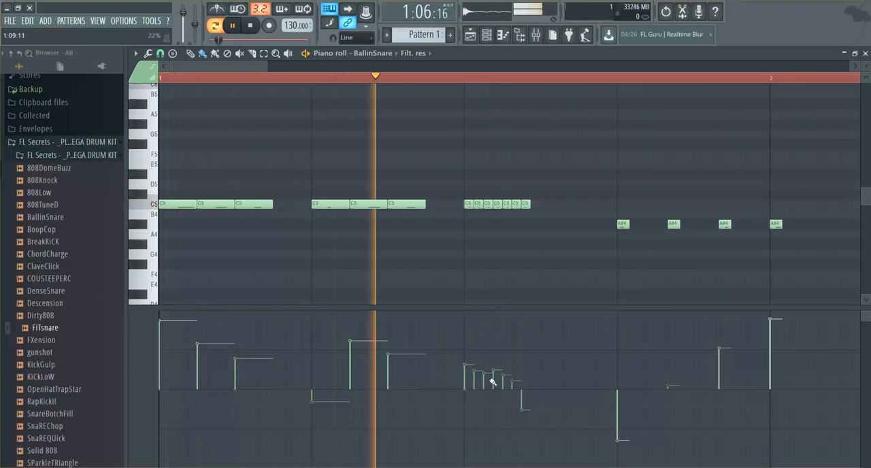
pyautogui.press('space')
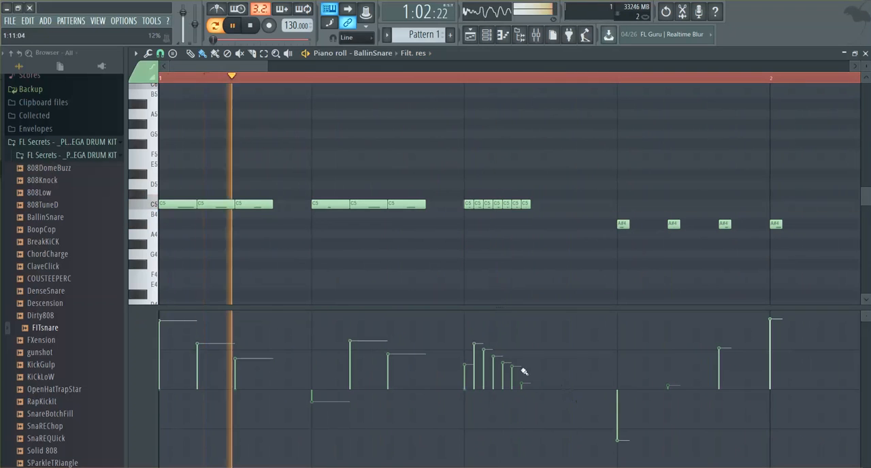
pyautogui.press('space')
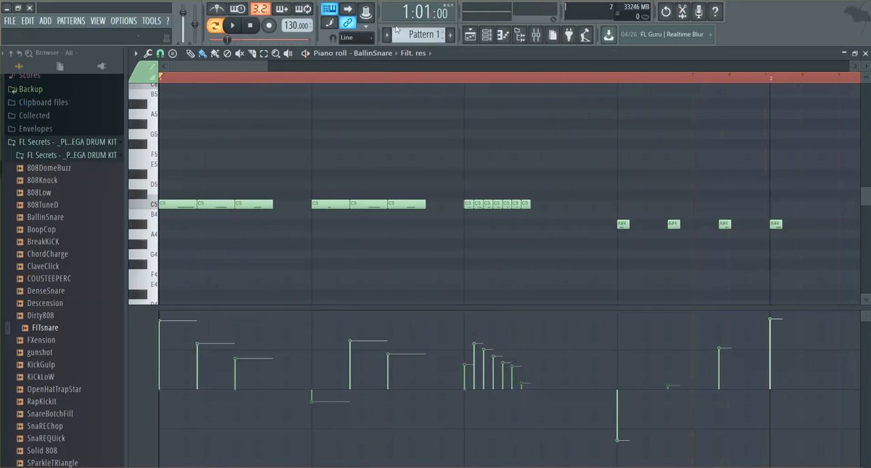
# Step: Show note fine pitch, draw a steadily descending pitch curve across all snare notes, and play the pattern
pyautogui.click(427, 56)
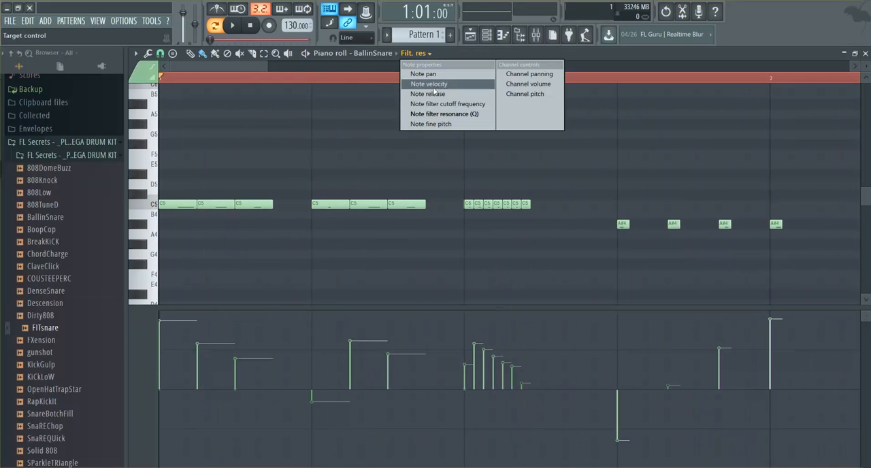
pyautogui.click(442, 124)
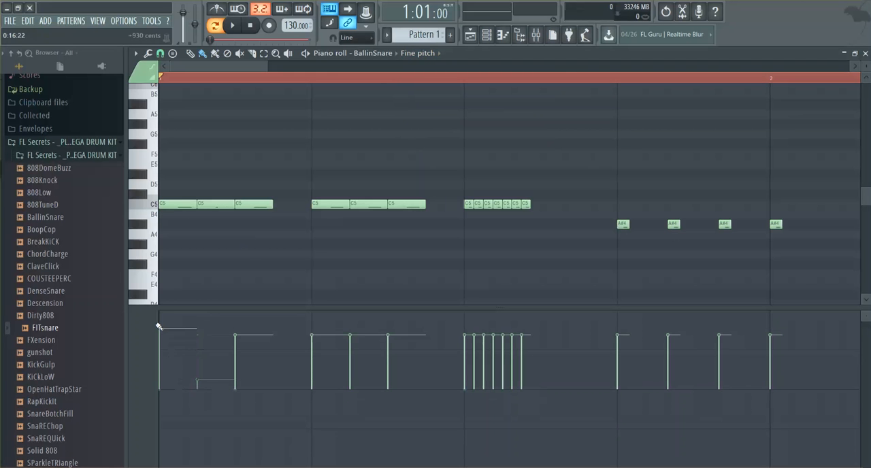
pyautogui.press('space')
pyautogui.moveTo(350, 359)
pyautogui.mouseDown()
pyautogui.moveTo(504, 383)
pyautogui.moveTo(815, 455)
pyautogui.mouseUp()
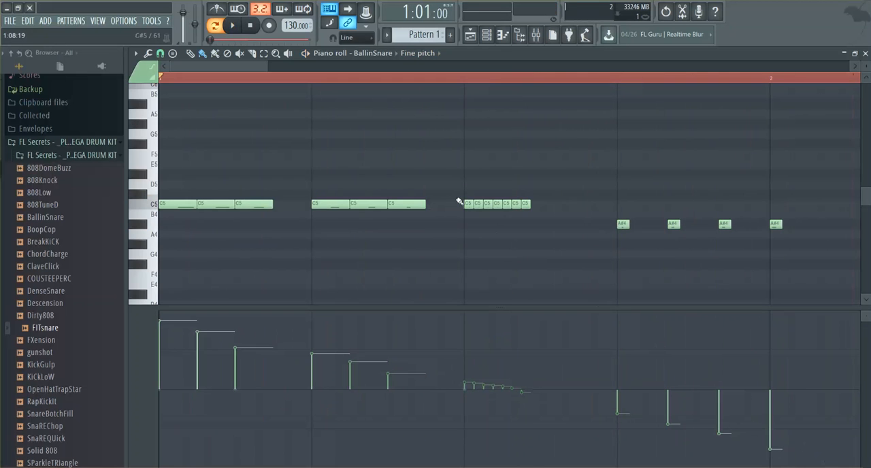
pyautogui.press('space')
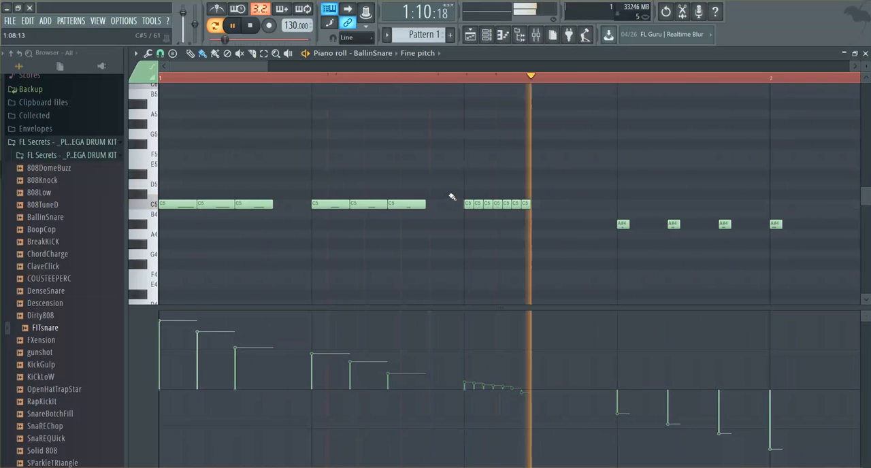
# Step: Redraw the fine pitch with high values on beats 1 and 2 and falling values on beat 4, and play it
pyautogui.press('space')
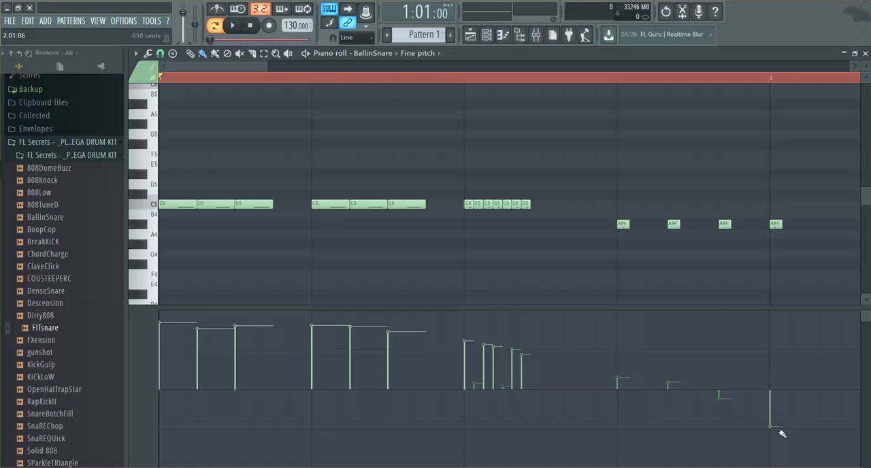
pyautogui.press('space')
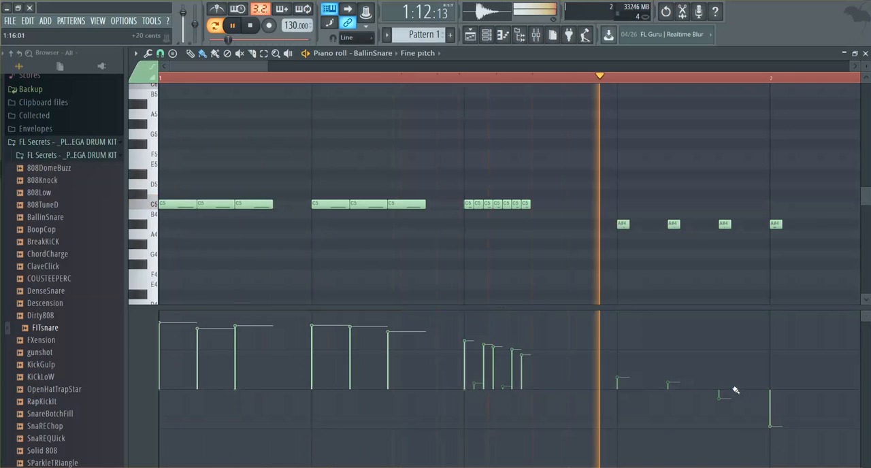
pyautogui.press('space')
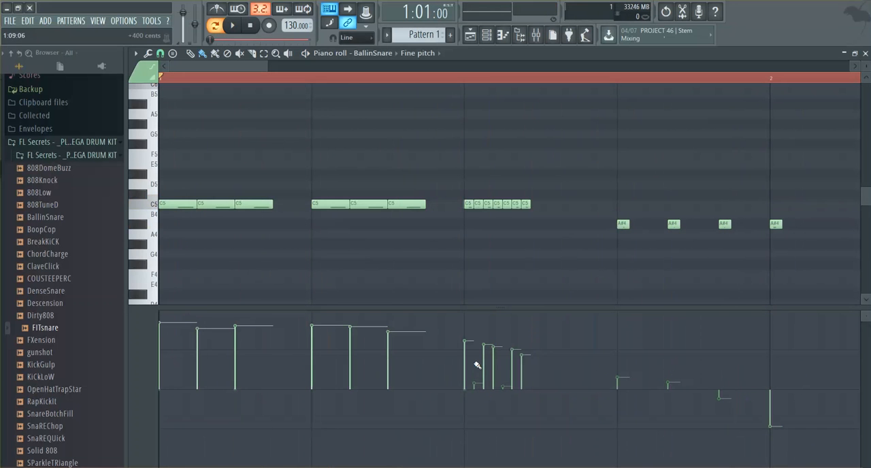
pyautogui.press('space')
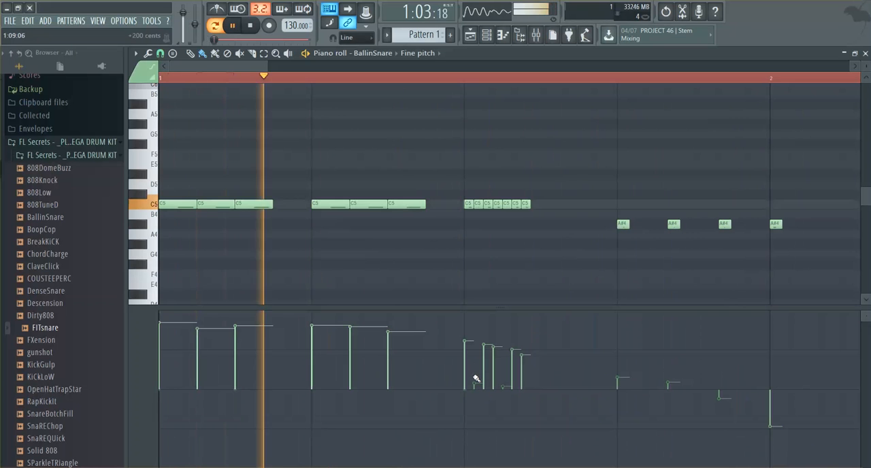
# Step: Lower the fine pitch of the second and fifth notes in the beat 3 roll below zero, and play the pattern
pyautogui.press('space')
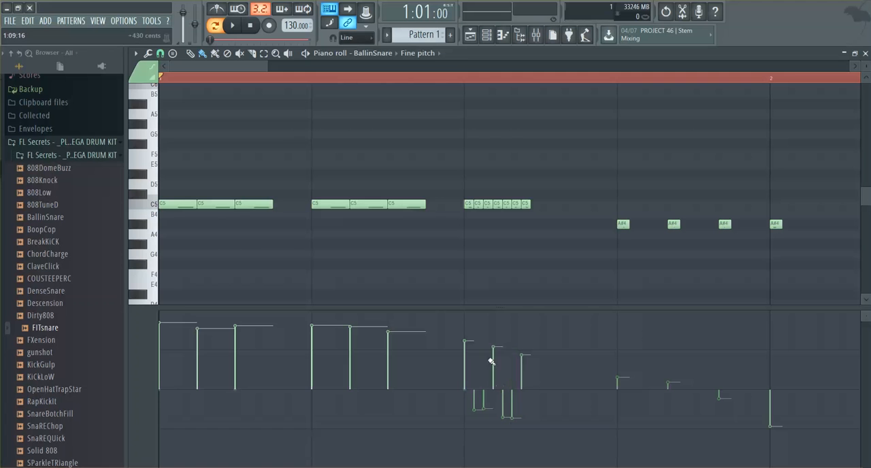
pyautogui.press('space')
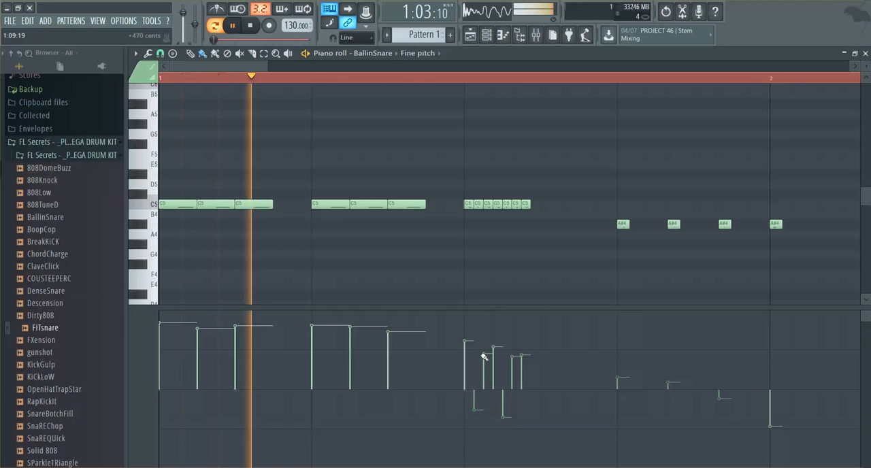
pyautogui.press('space')
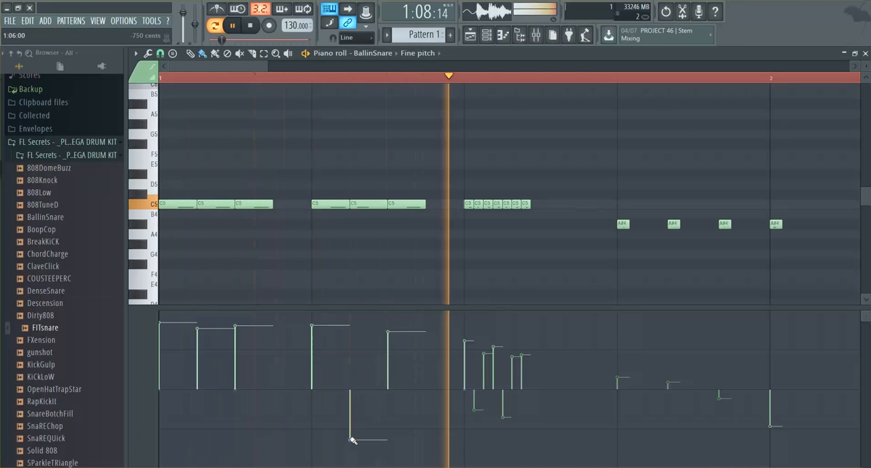
# Step: Raise the fine pitch of the middle C5 note on beat 2 above zero, below its neighbours, and play the pattern
pyautogui.press('space')
pyautogui.click(339, 353)
pyautogui.click(340, 355)
pyautogui.press('space')
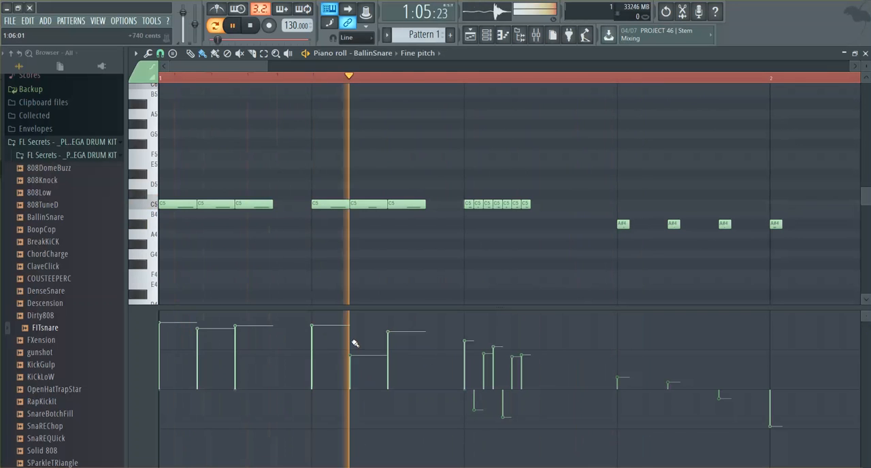